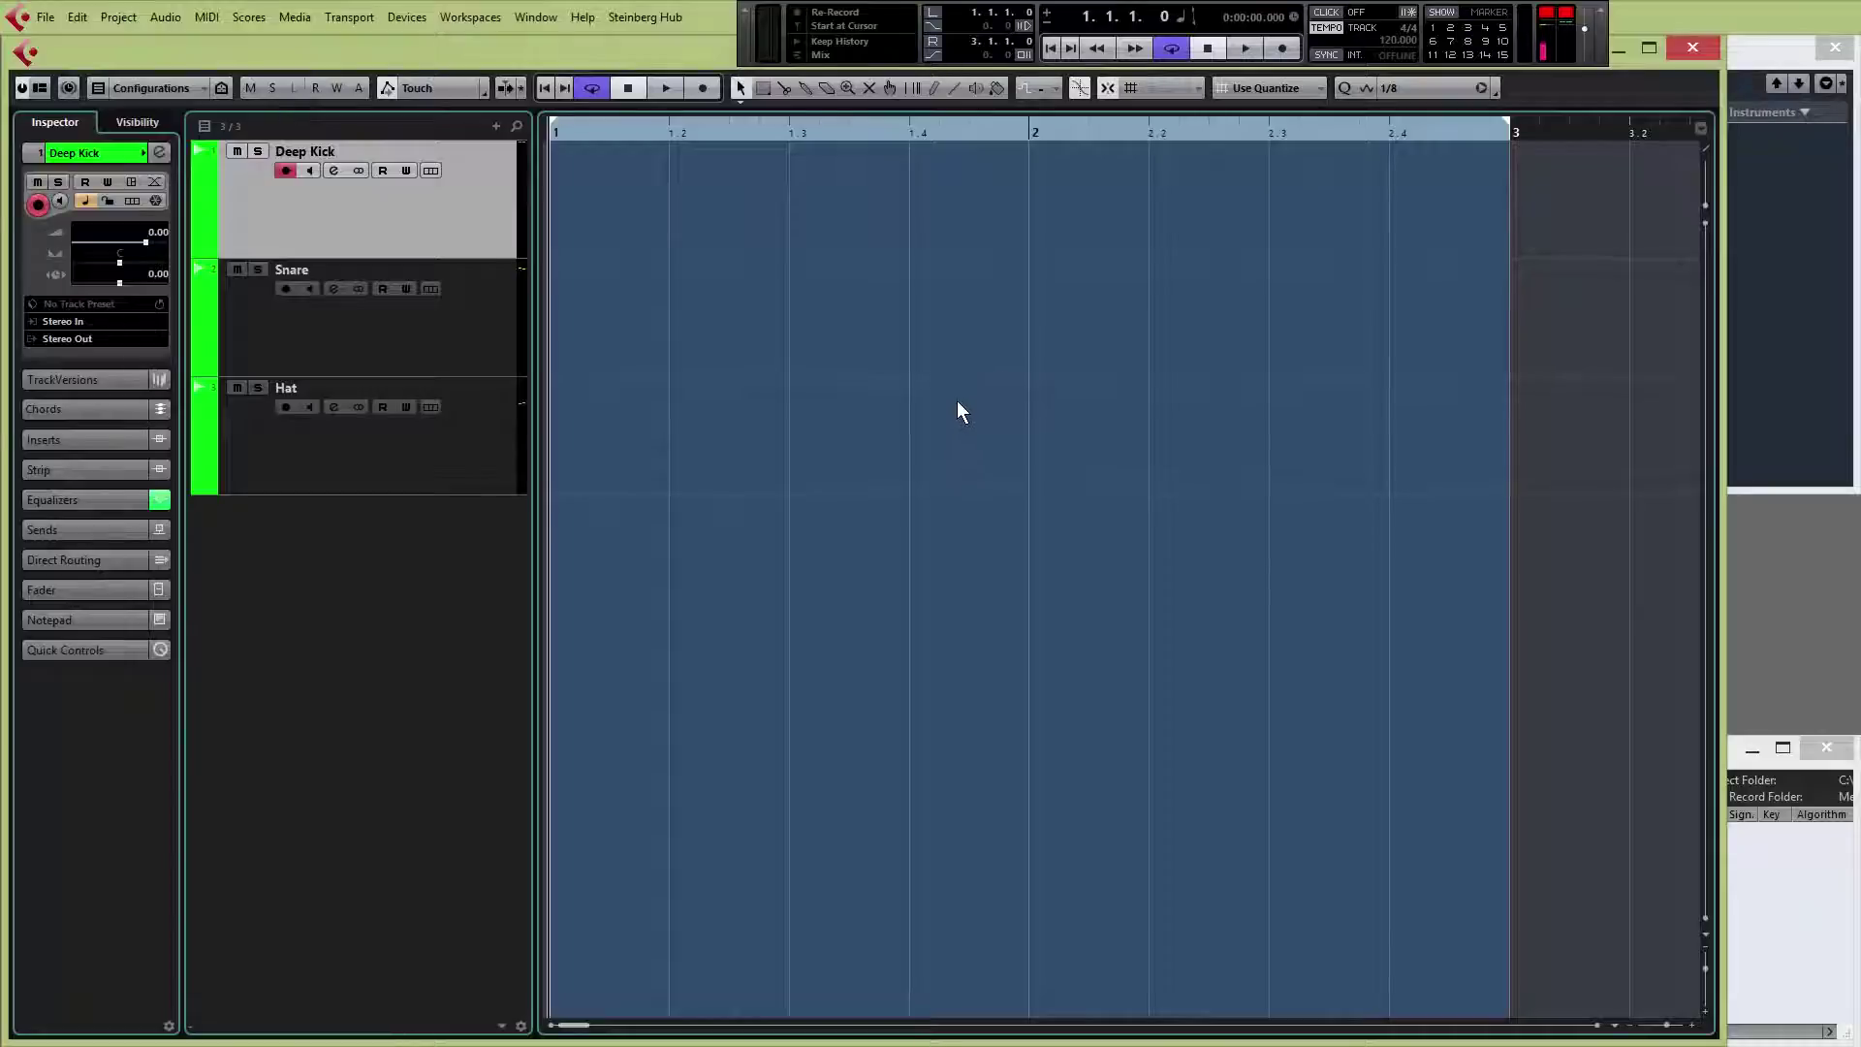
# - Import DnB Loop.wav into the Pool without copying or converting the file
pyautogui.click(1774, 967)
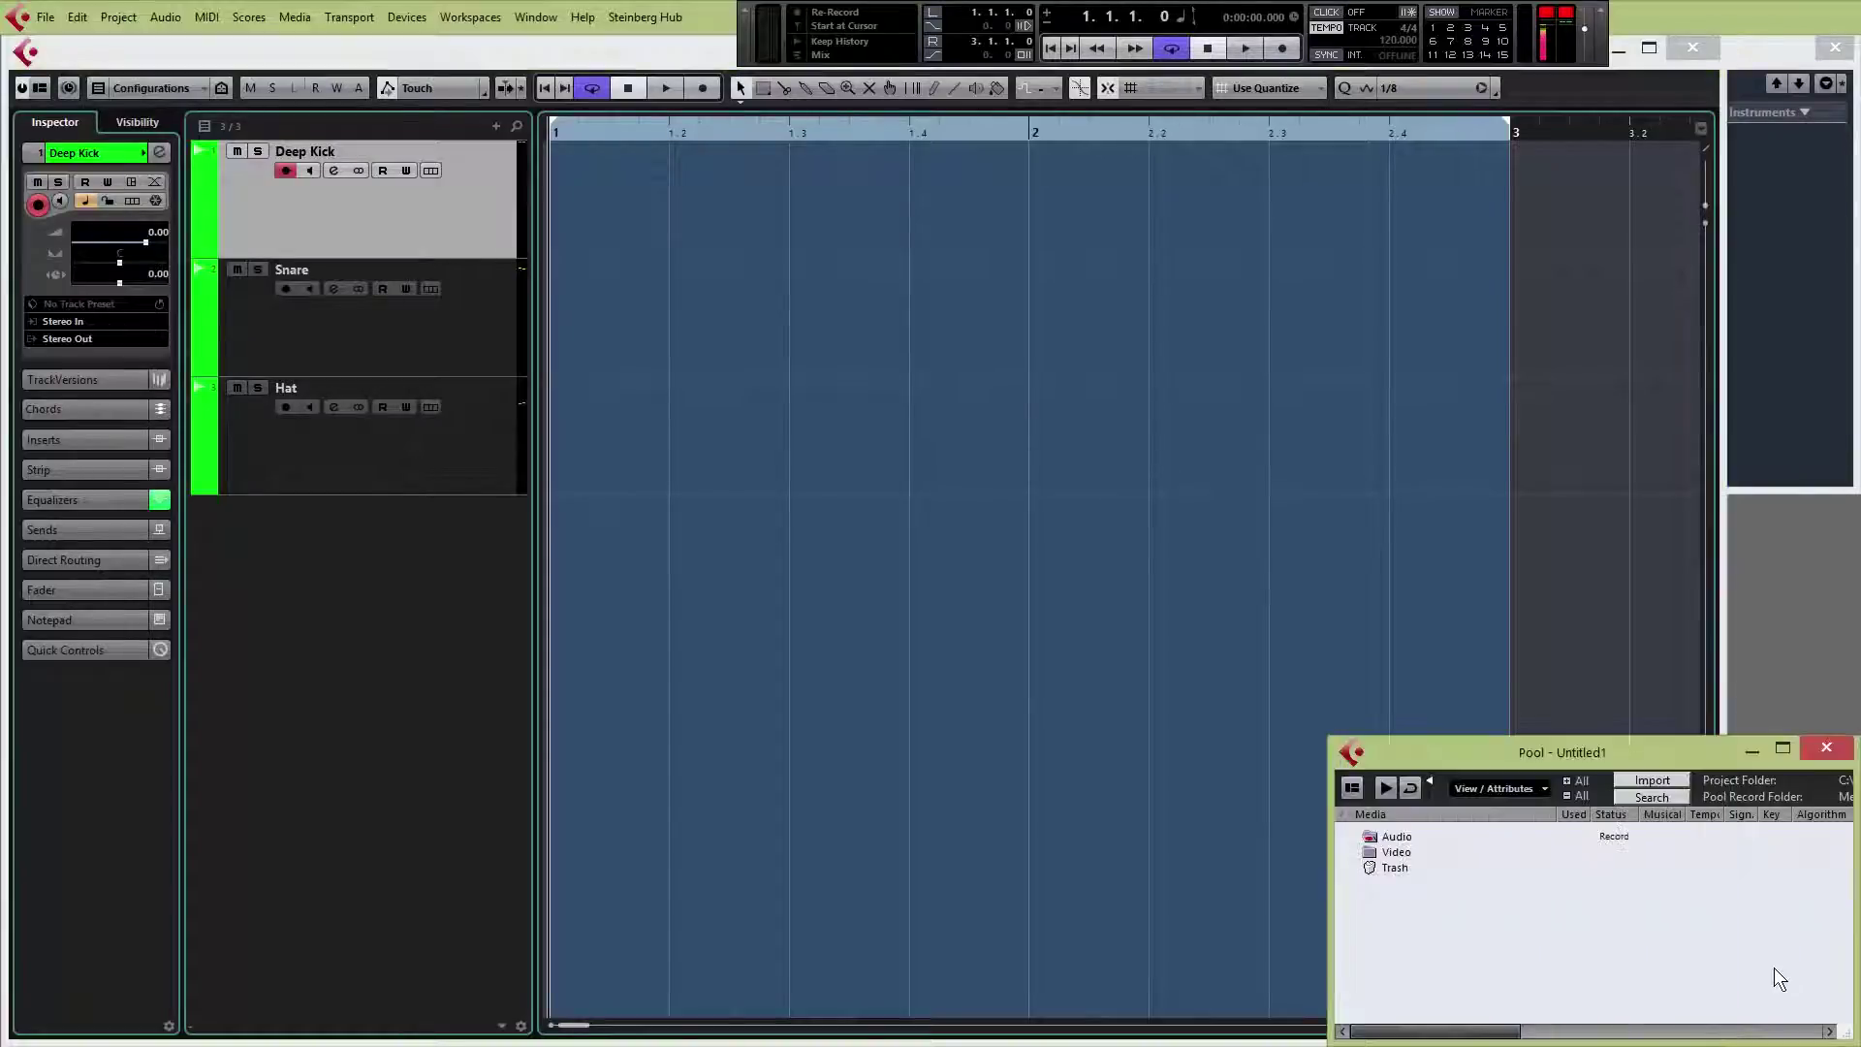
pyautogui.click(1653, 781)
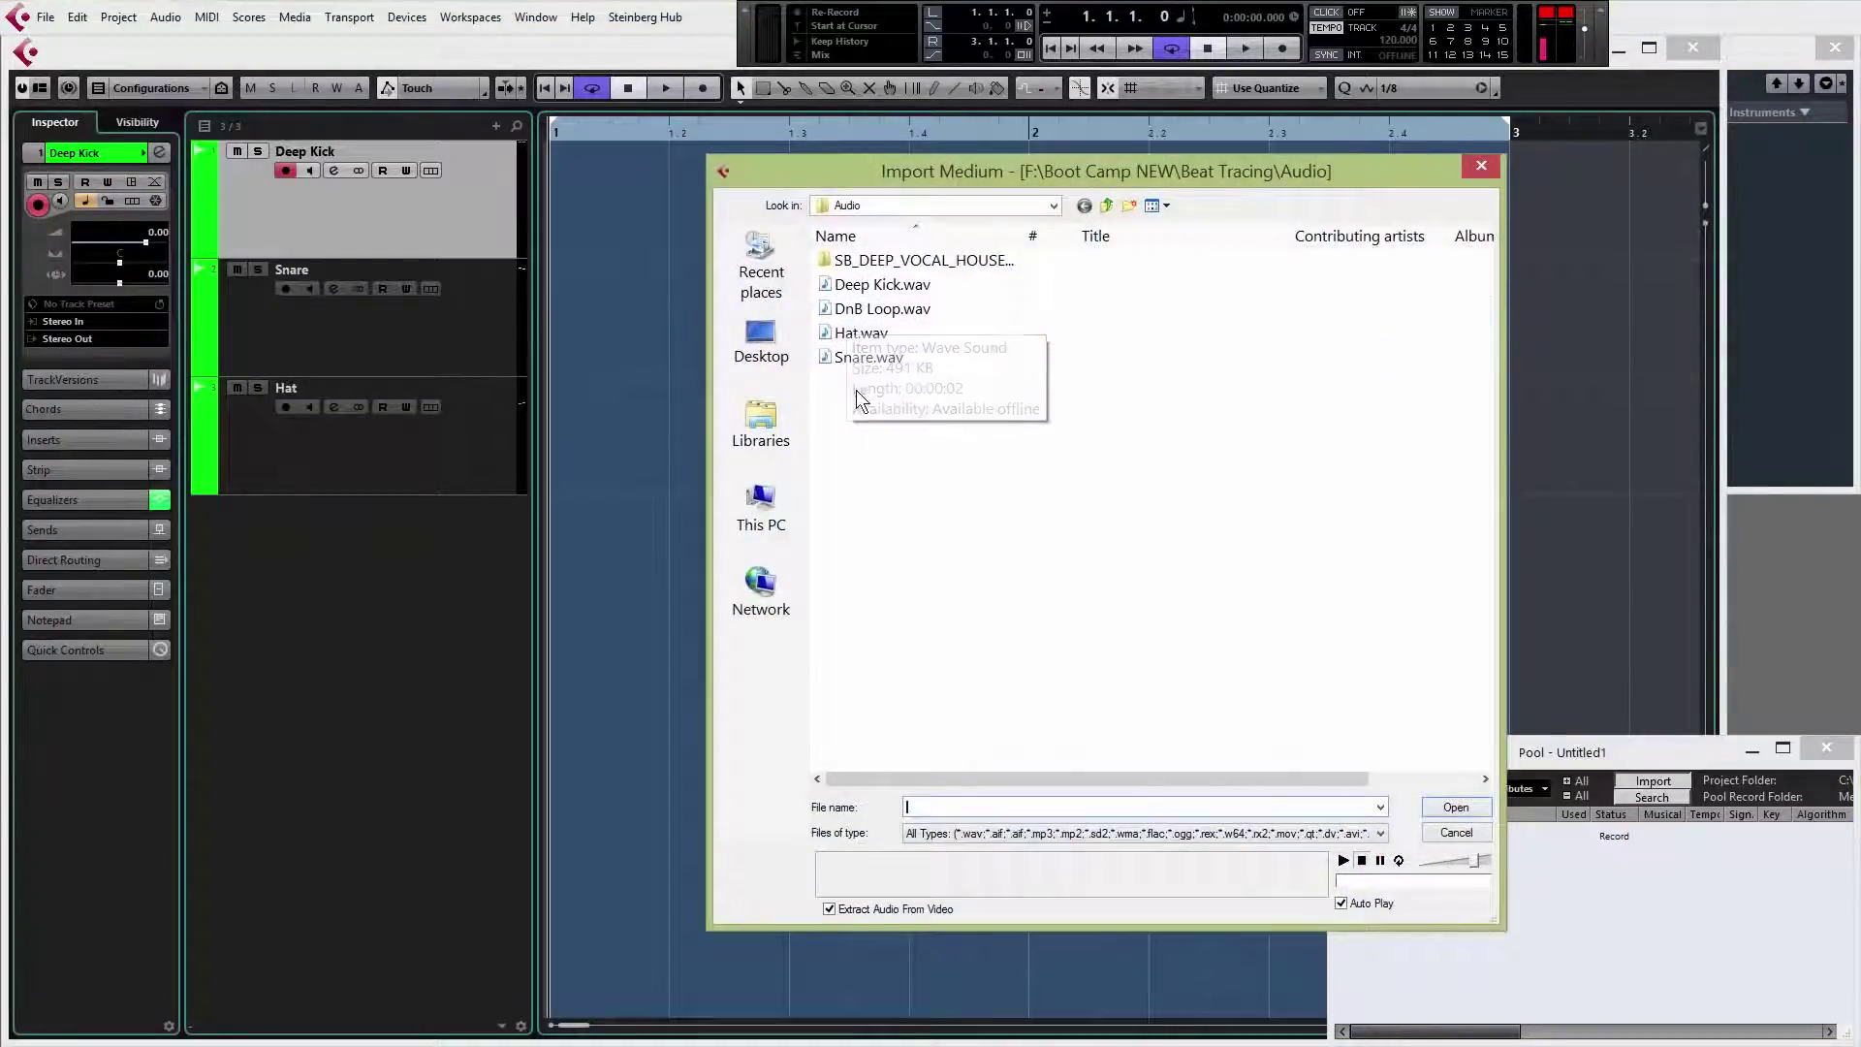
pyautogui.click(867, 312)
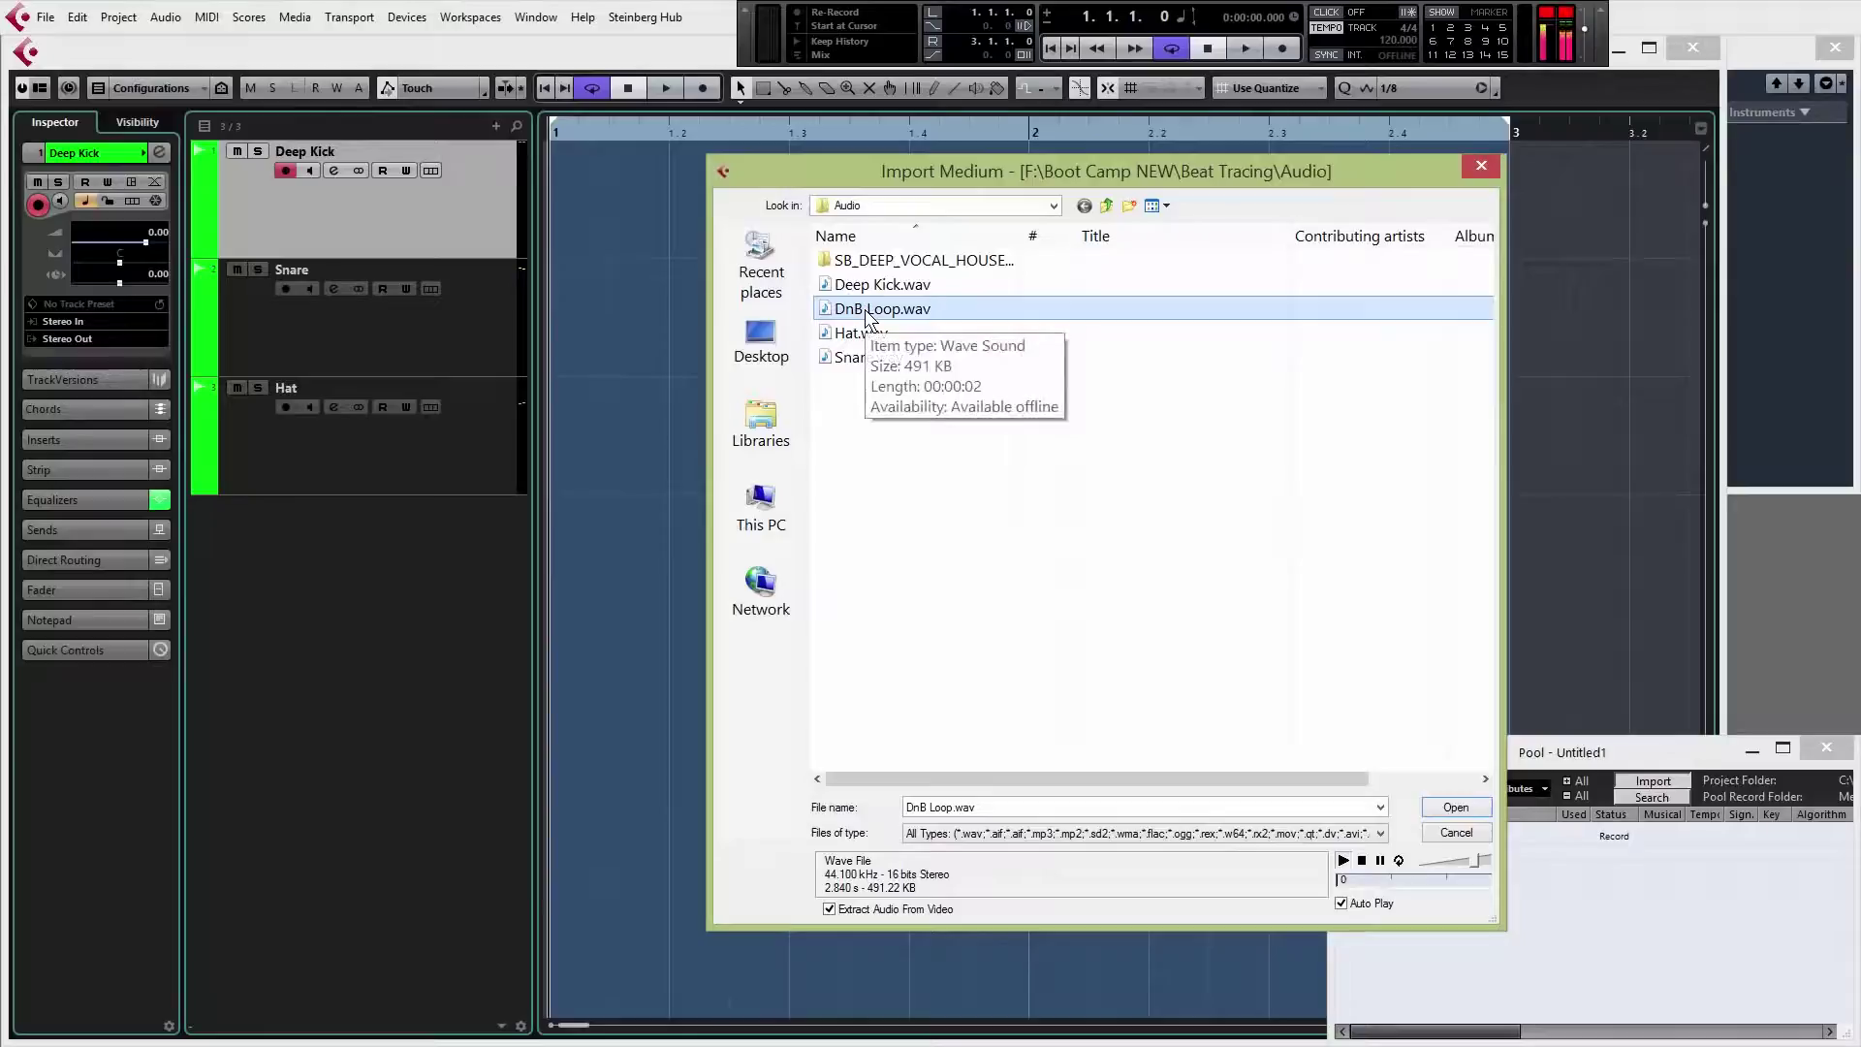
pyautogui.doubleClick(866, 310)
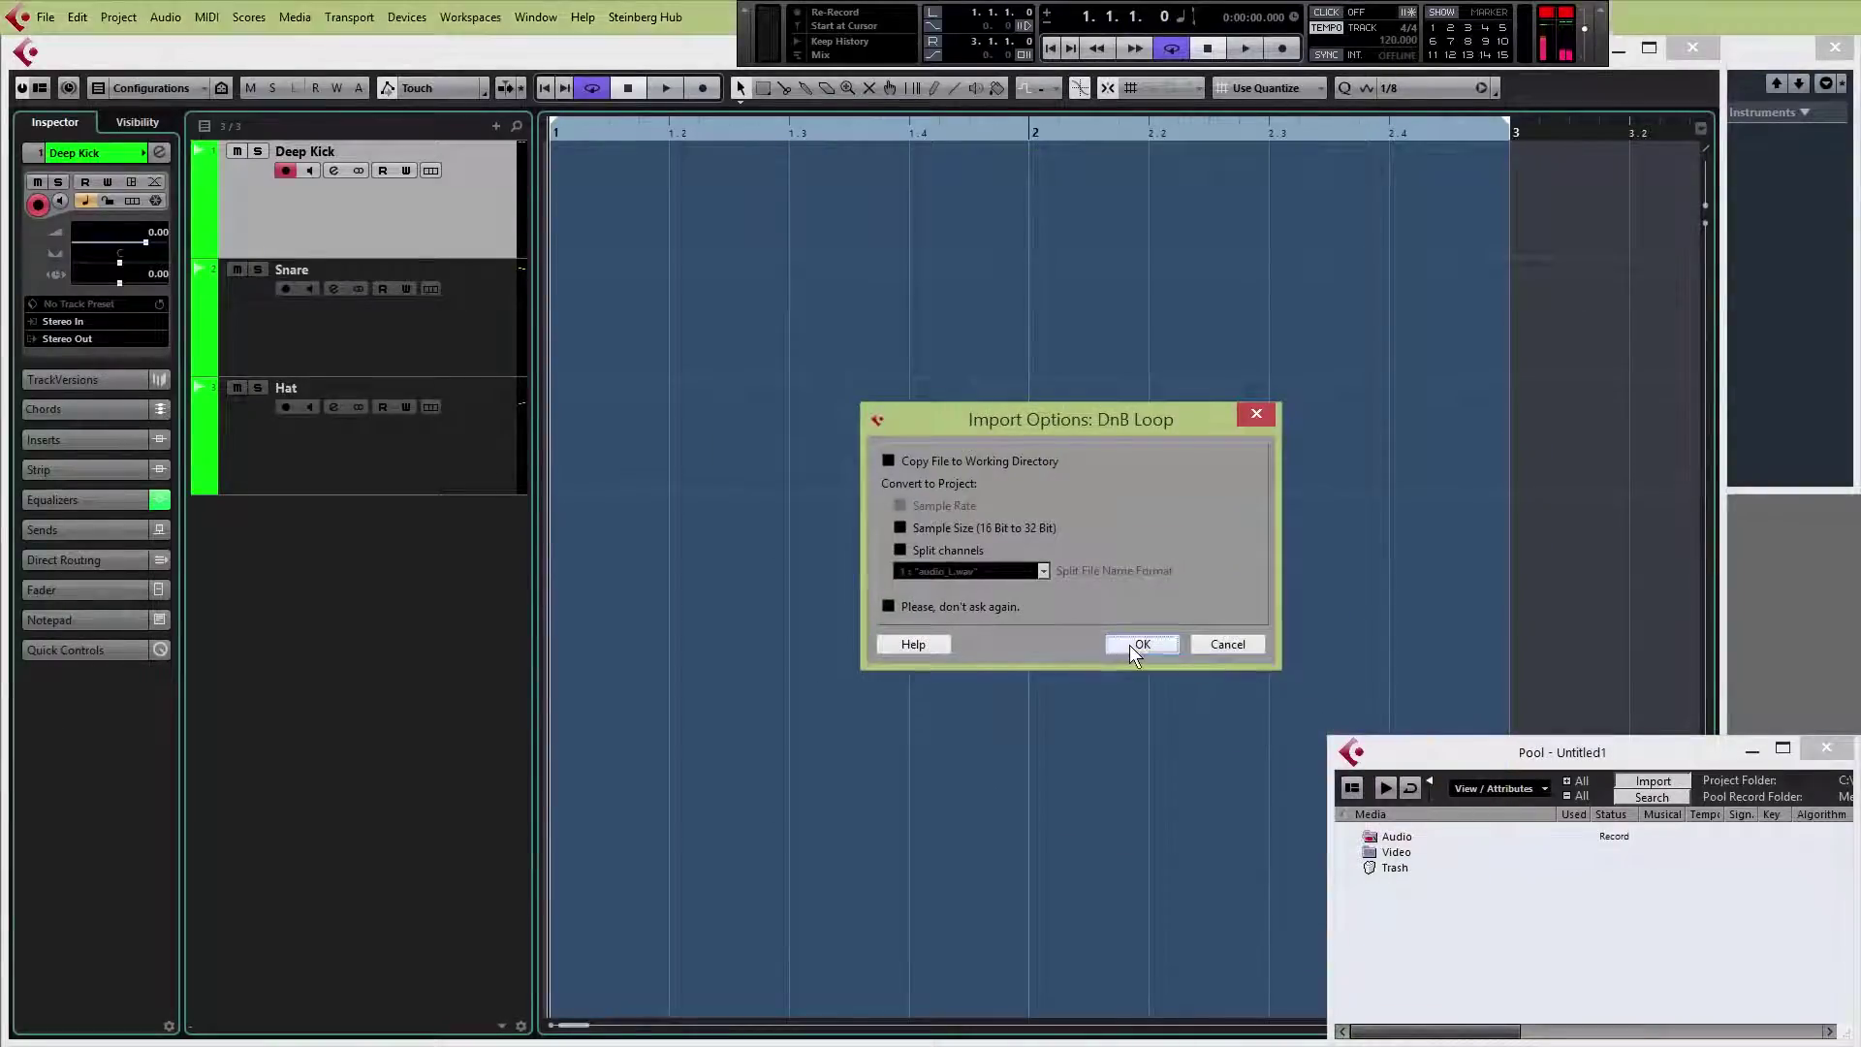
pyautogui.click(1132, 644)
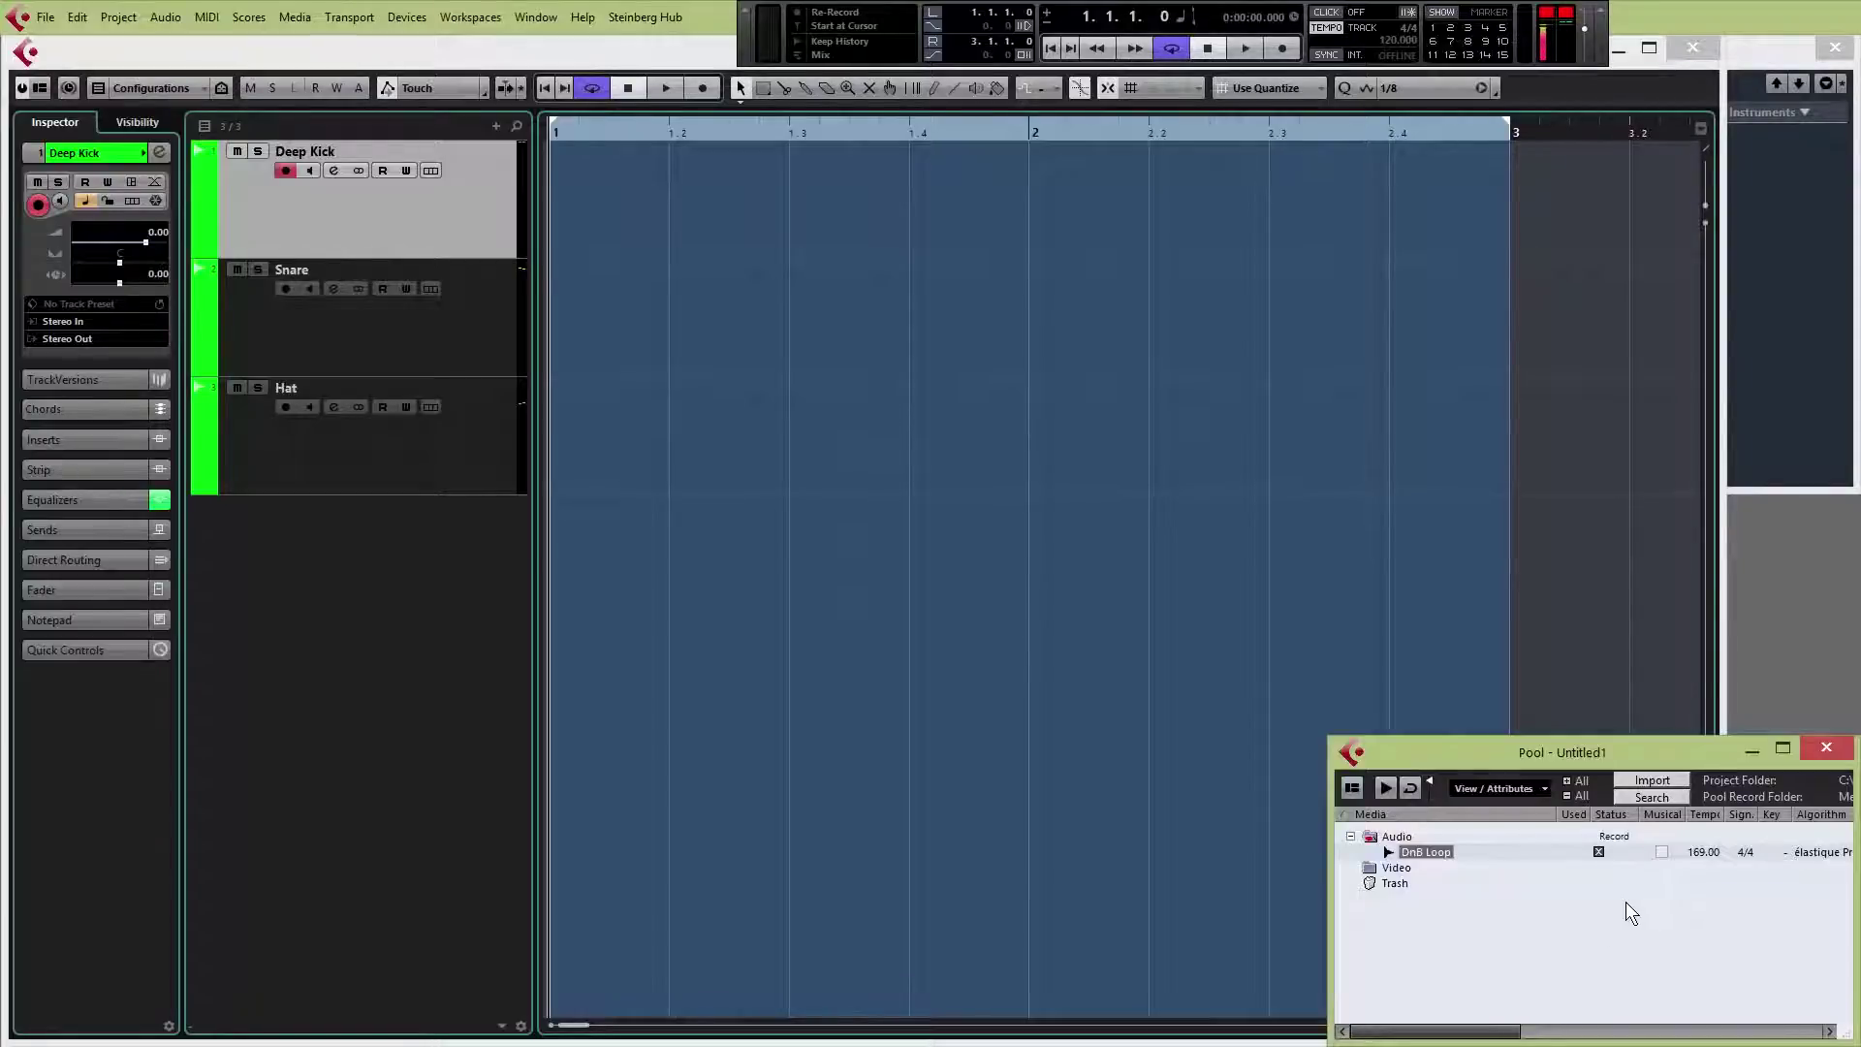
# - Enable Musical Mode for DnB Loop and place it at bar 1 on a new track below Hat
pyautogui.click(1662, 851)
pyautogui.moveTo(1440, 849); pyautogui.dragTo(557, 593)
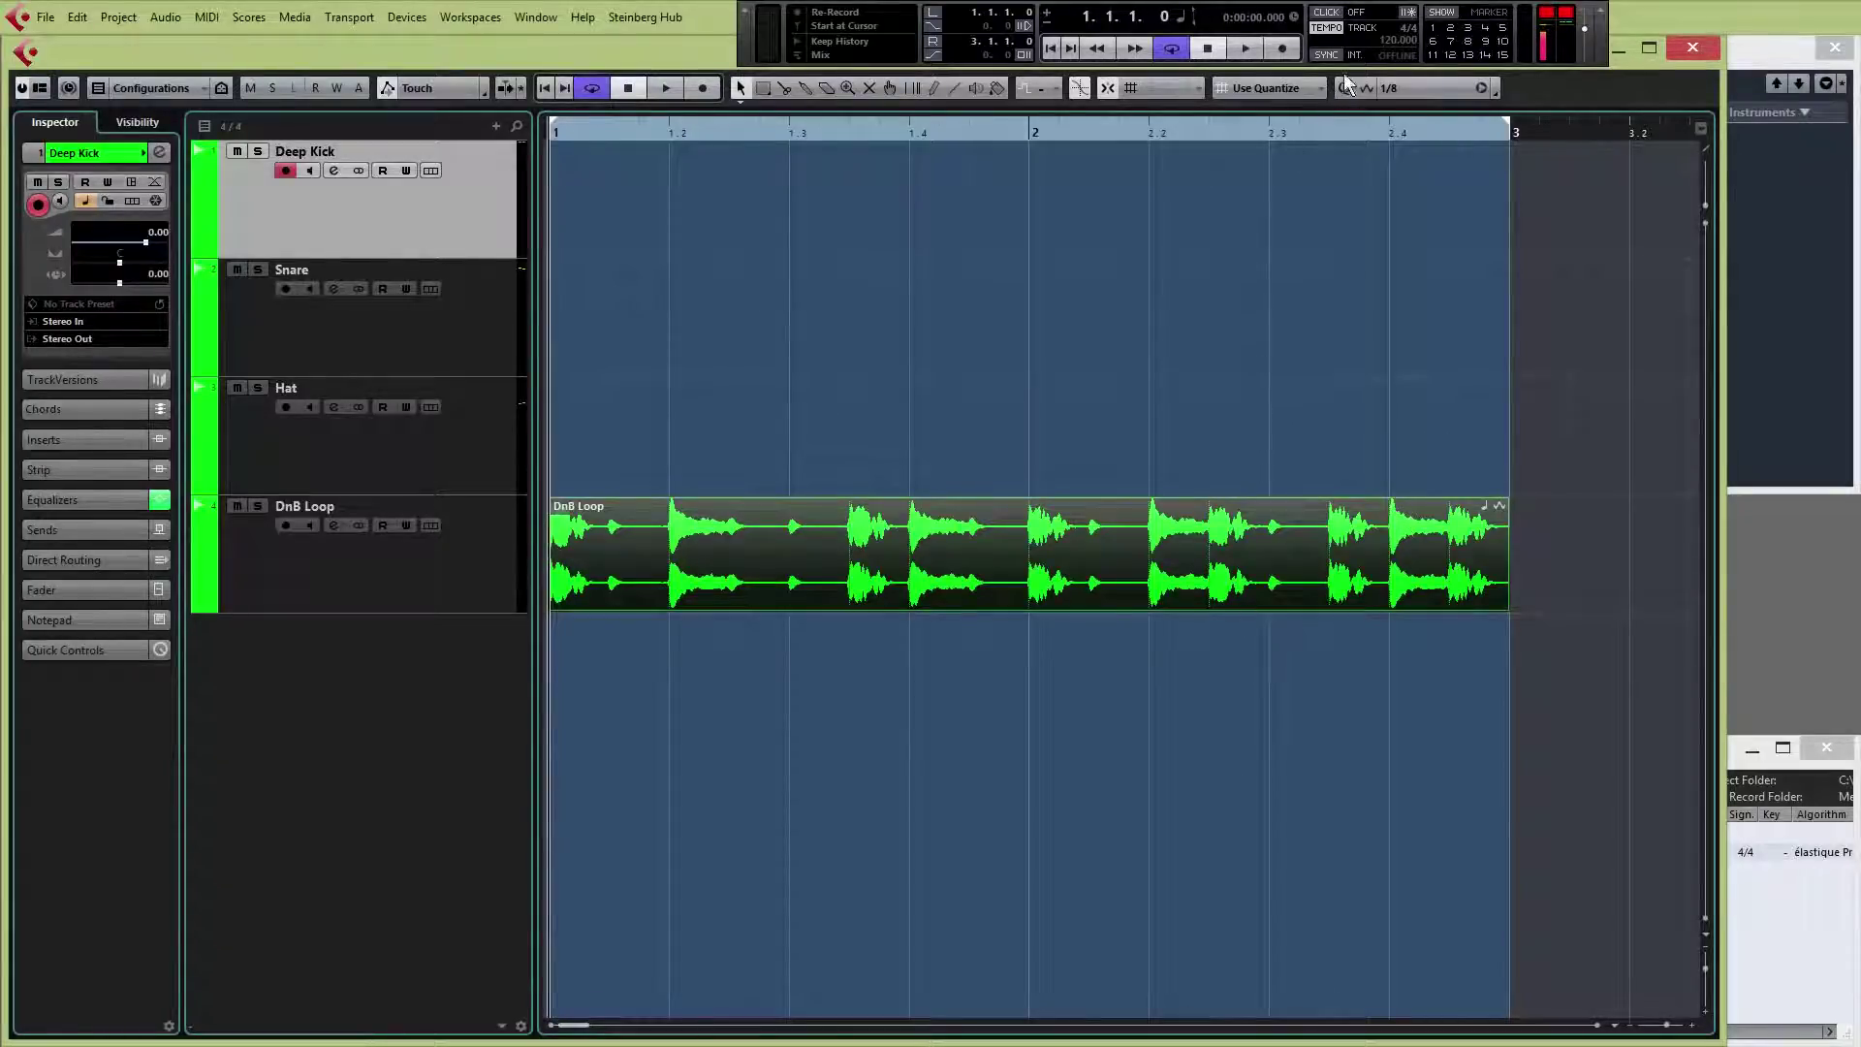
# - Play back the DnB Loop at the current tempo and return the cursor to bar 1
pyautogui.press('space')
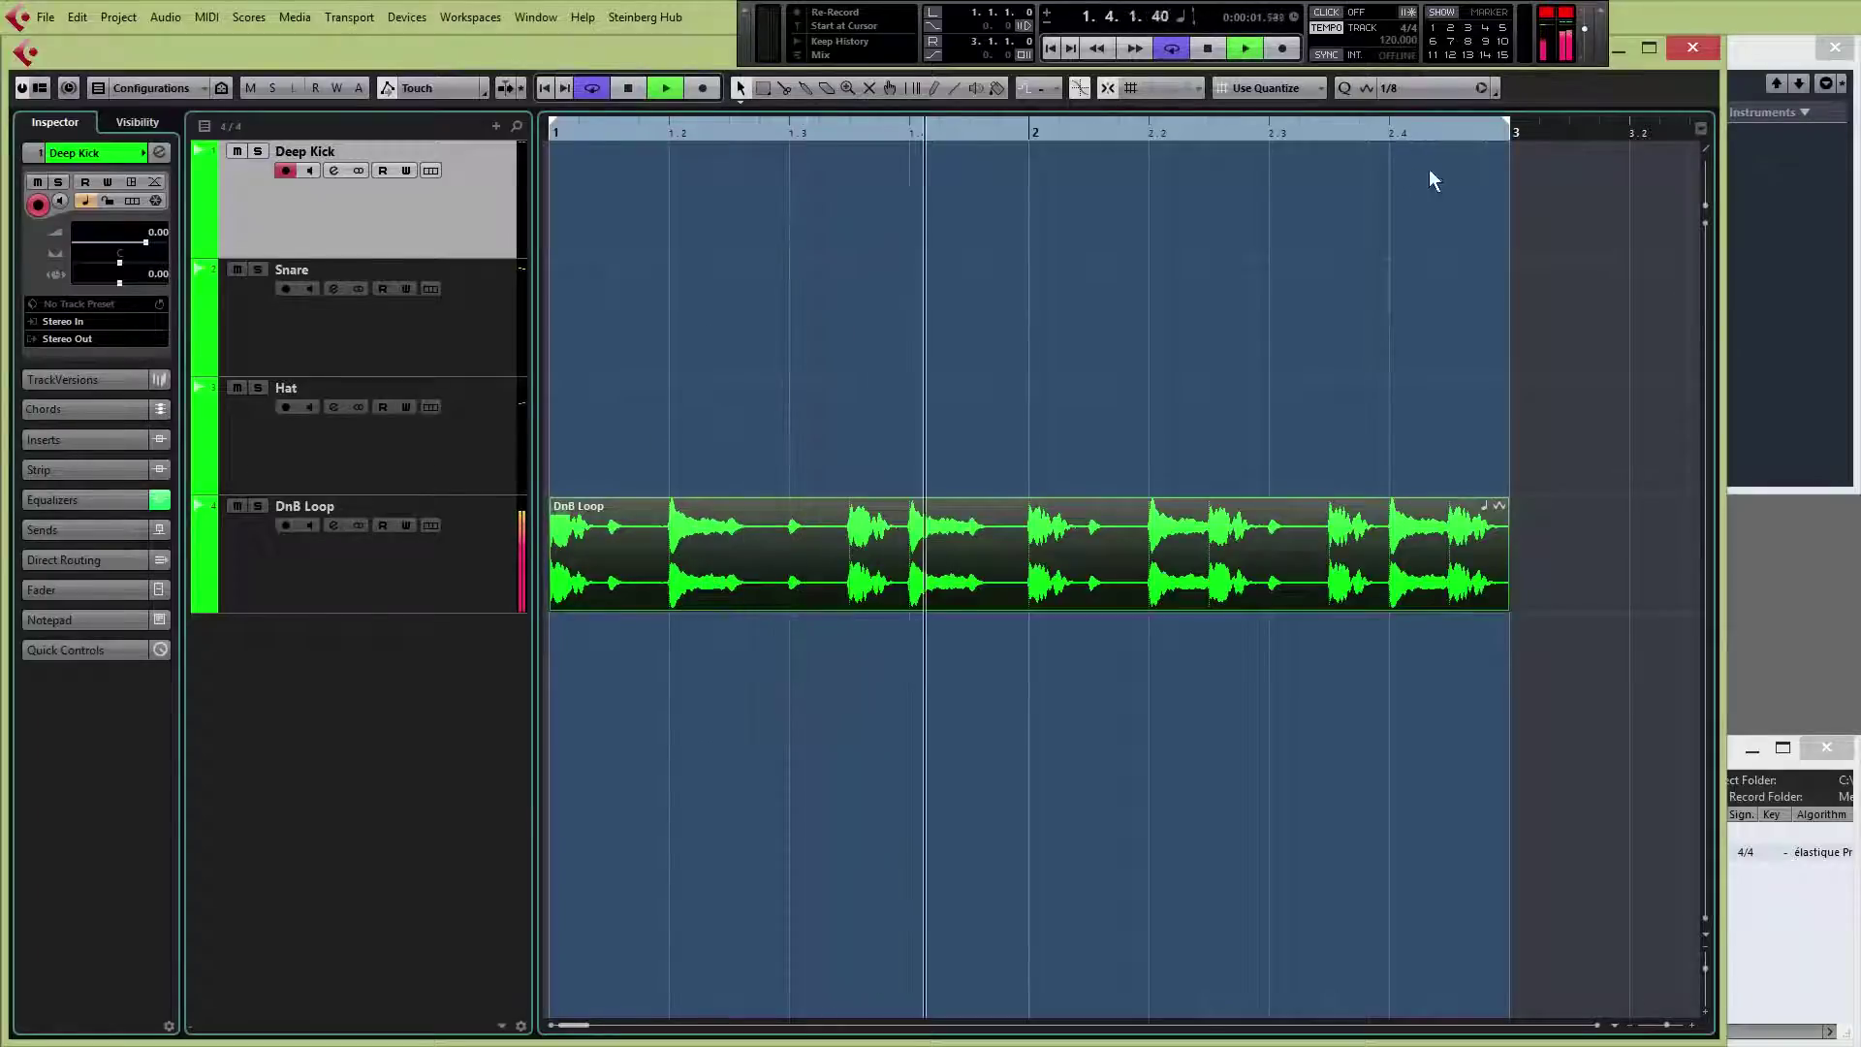
pyautogui.press('space')
pyautogui.click(561, 133)
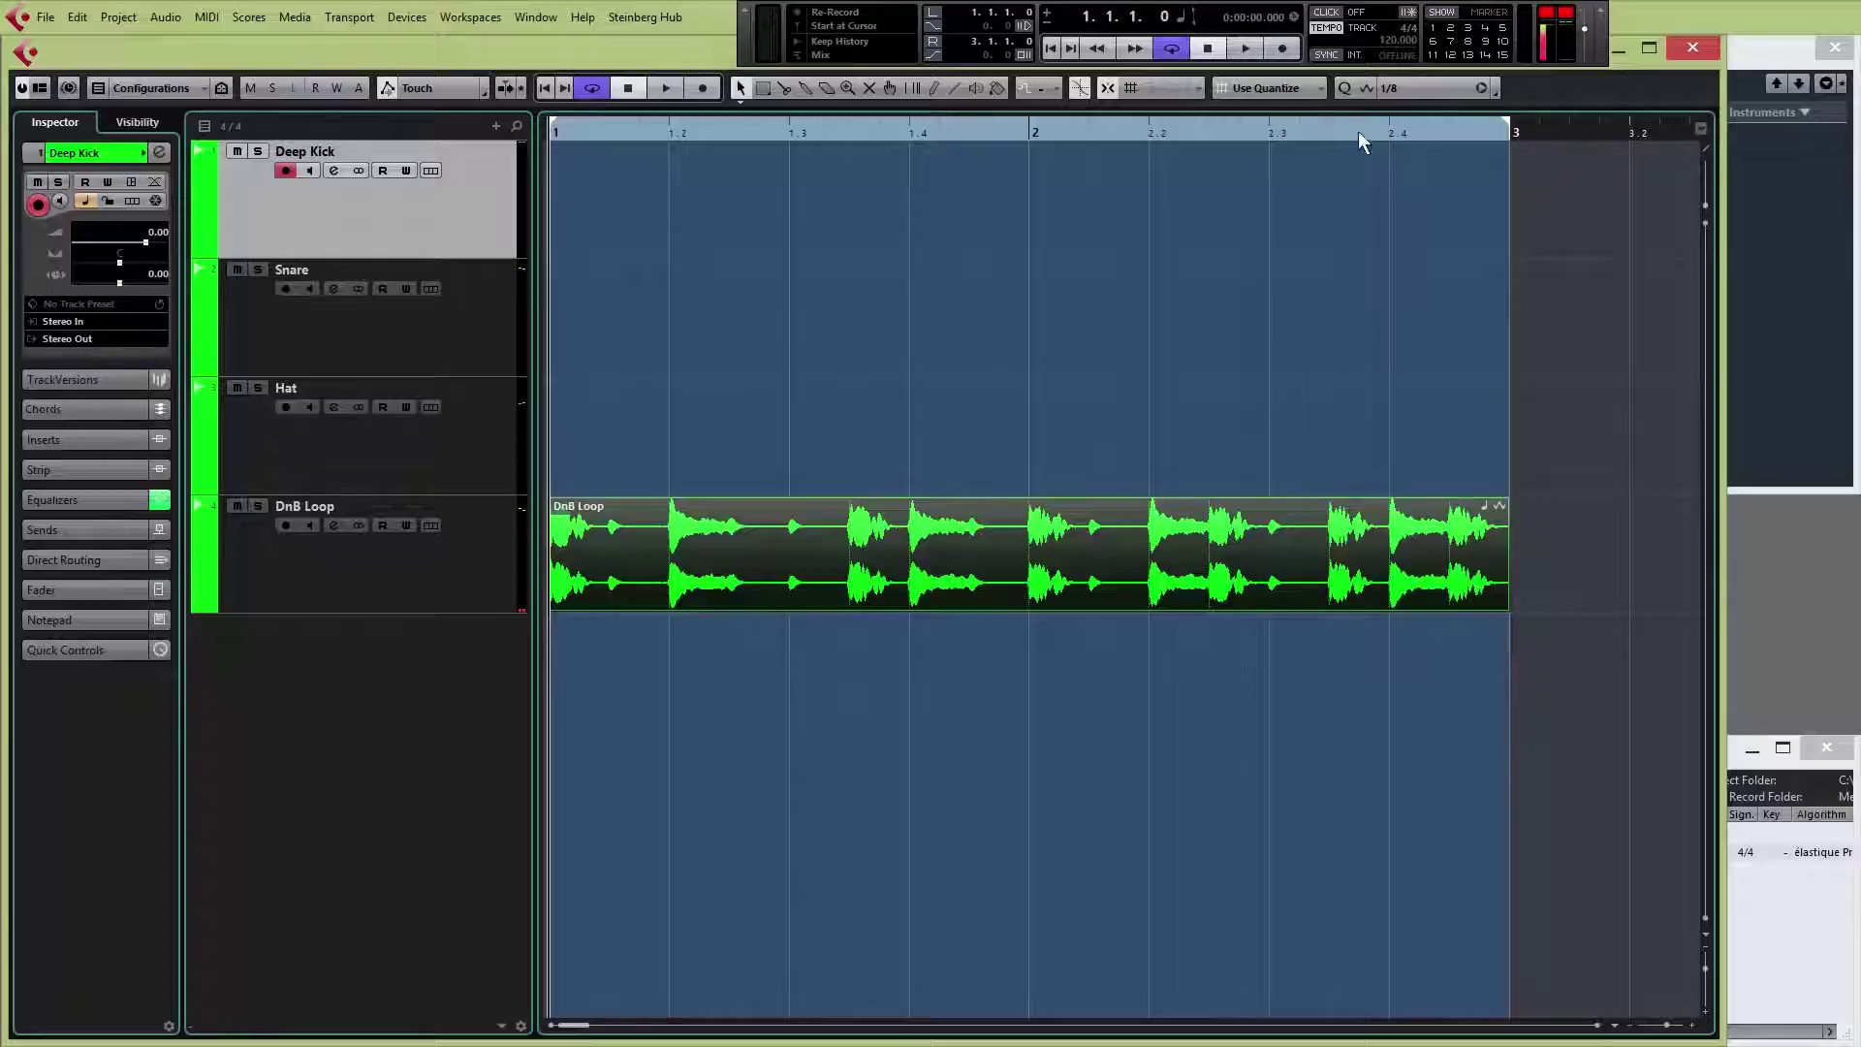
# - Set the project to a fixed tempo of 165 and play back the loop at that speed
pyautogui.click(1330, 27)
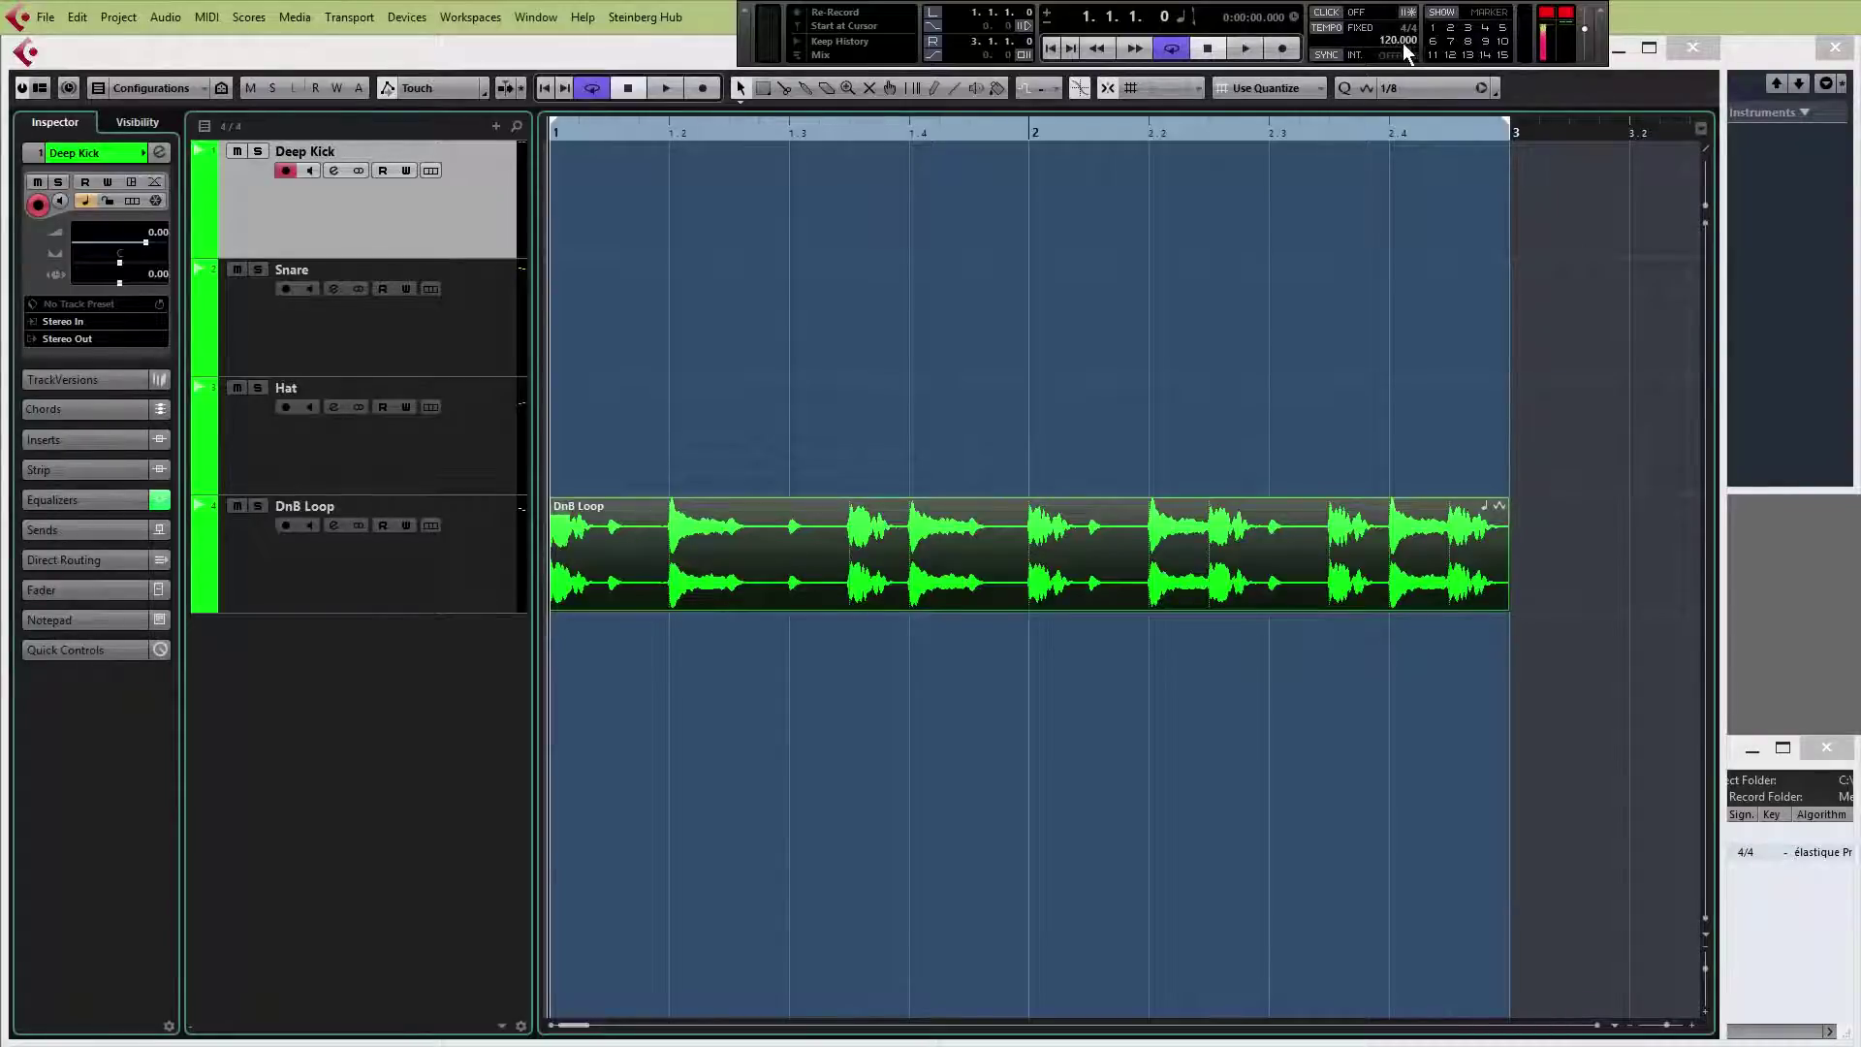
pyautogui.click(1326, 28)
pyautogui.click(1328, 28)
pyautogui.doubleClick(1384, 39)
pyautogui.write('165')
pyautogui.press('Return')
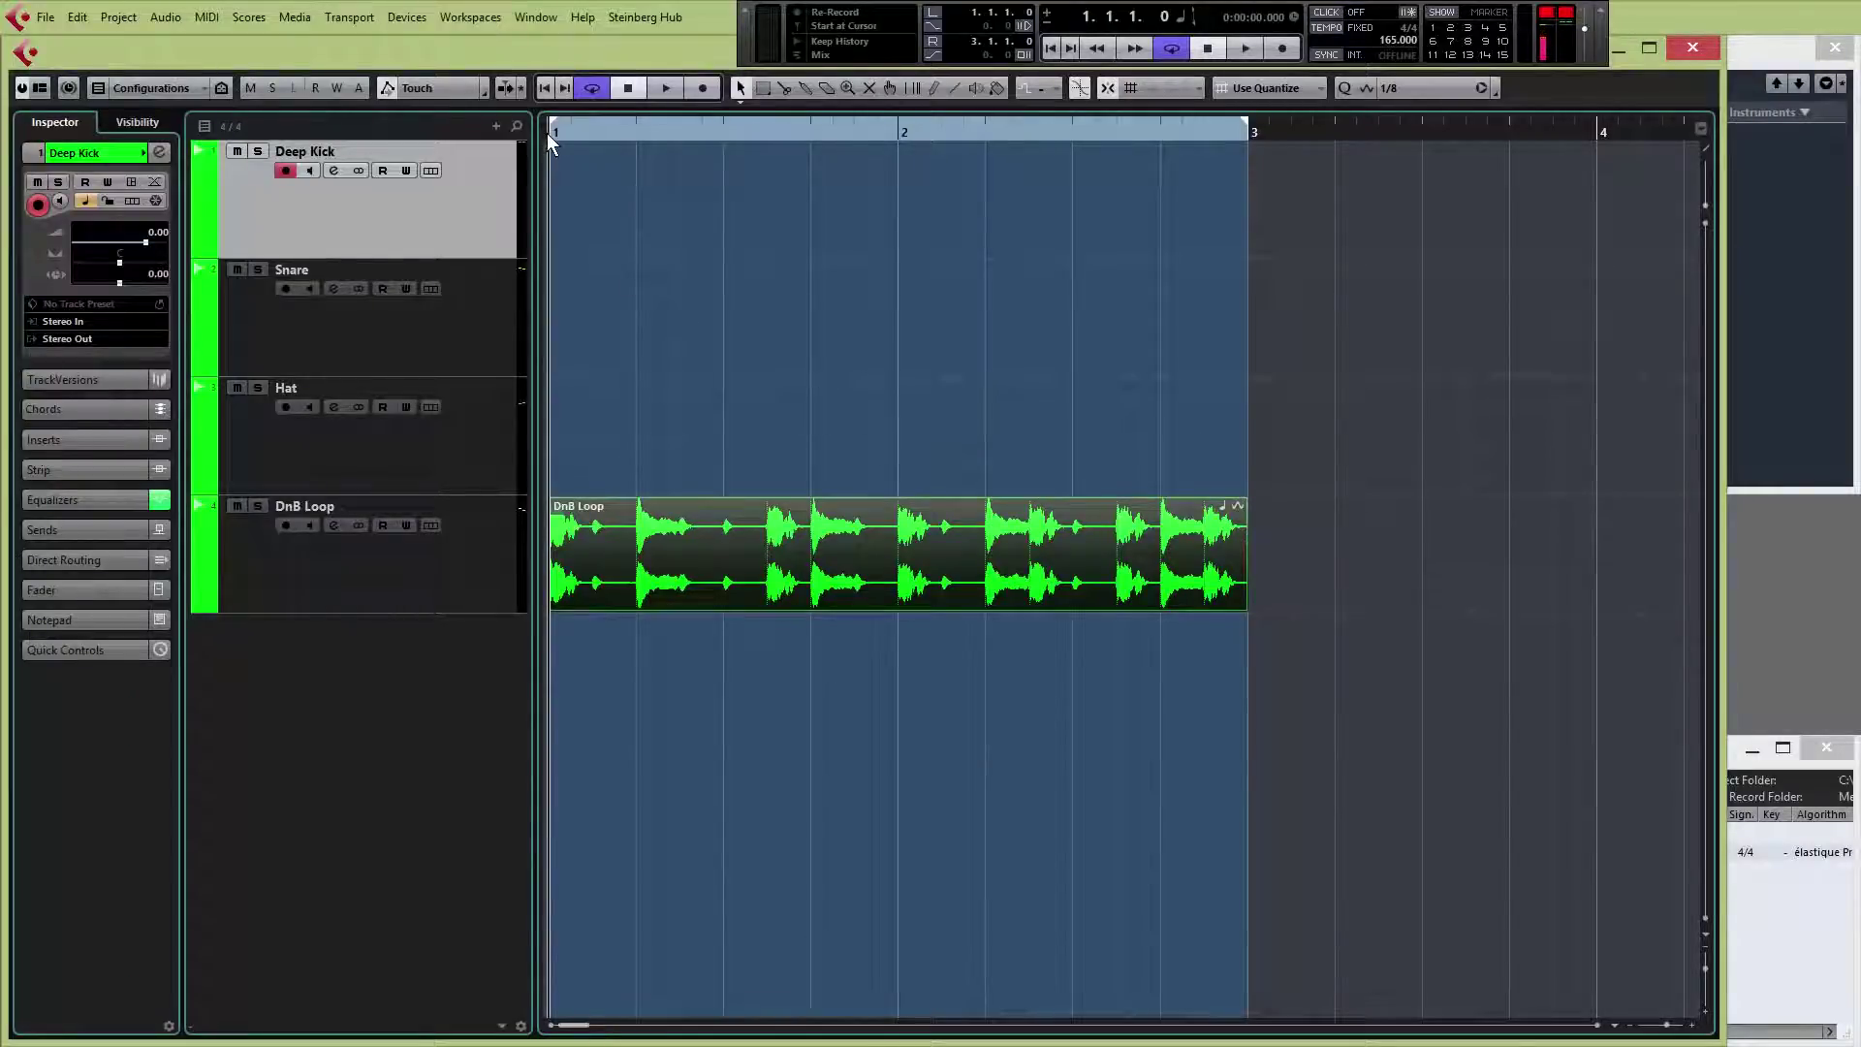
pyautogui.press('space')
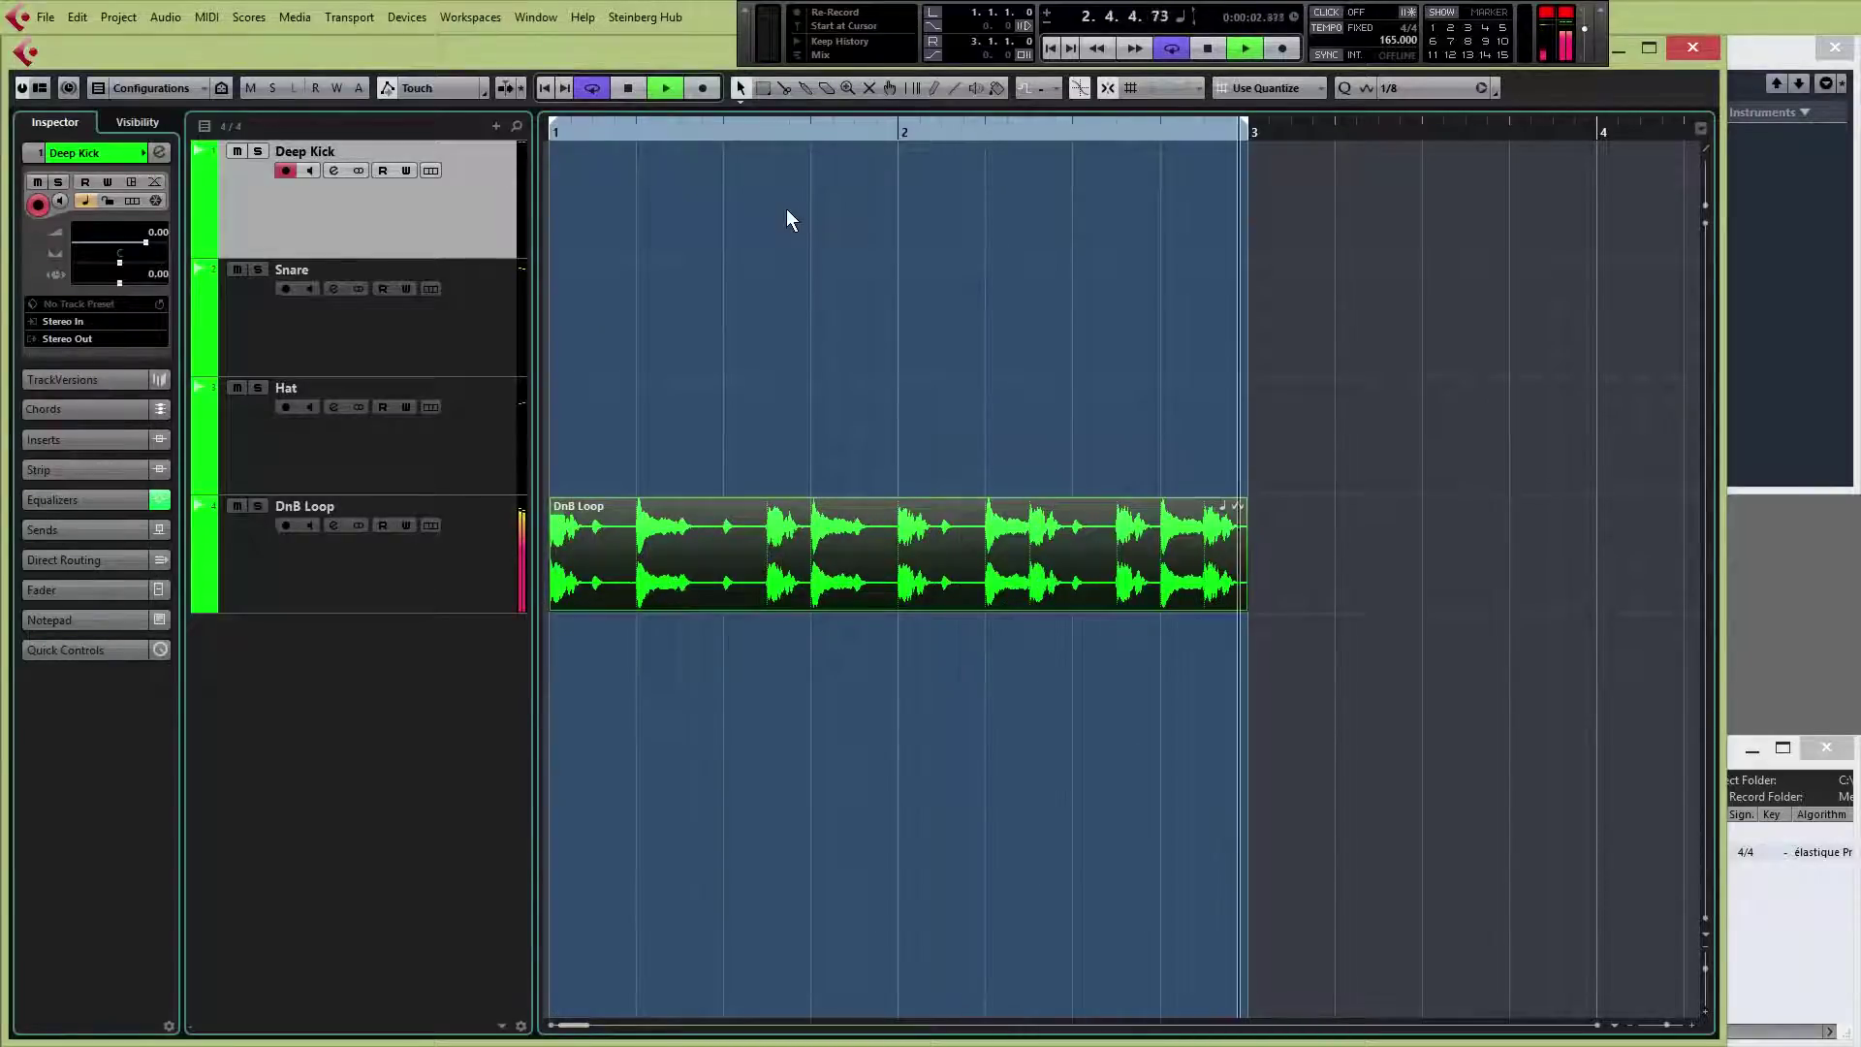
pyautogui.press('space')
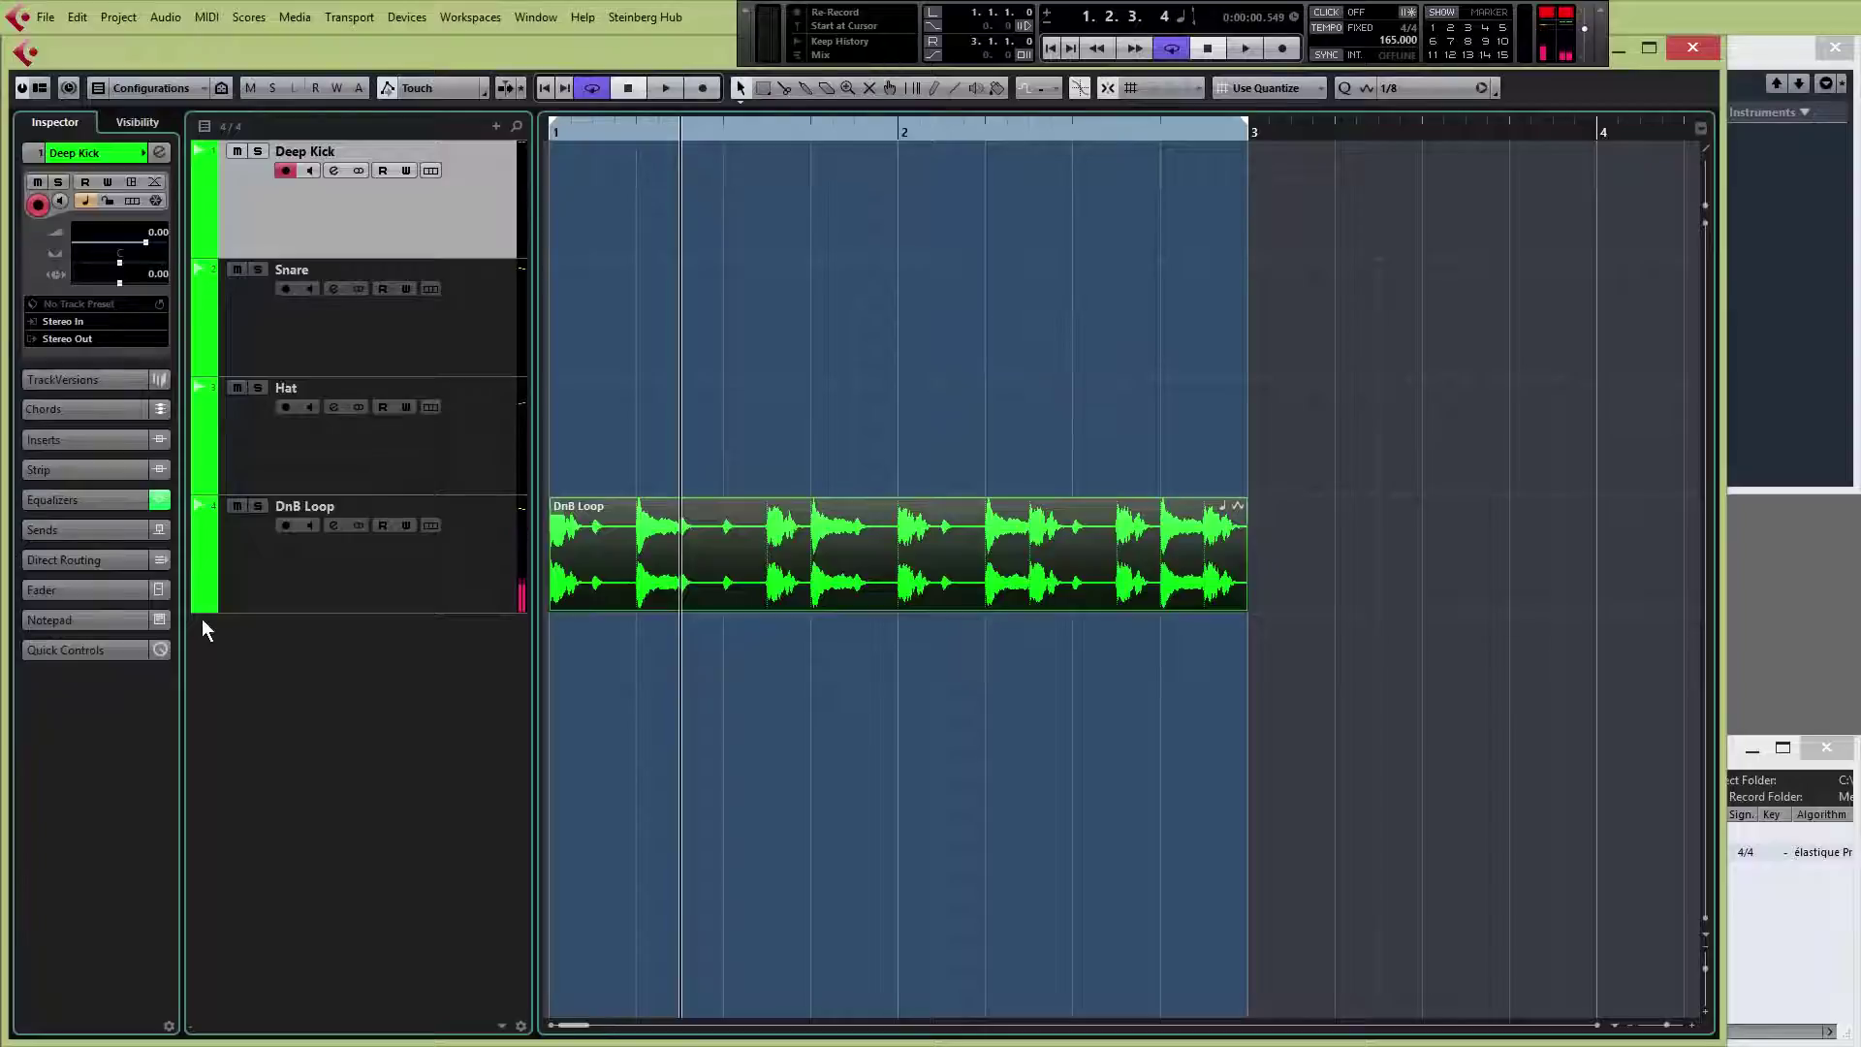
# - Make the DnB Loop track taller and turquoise, and move it above the Deep Kick track
pyautogui.click(291, 577)
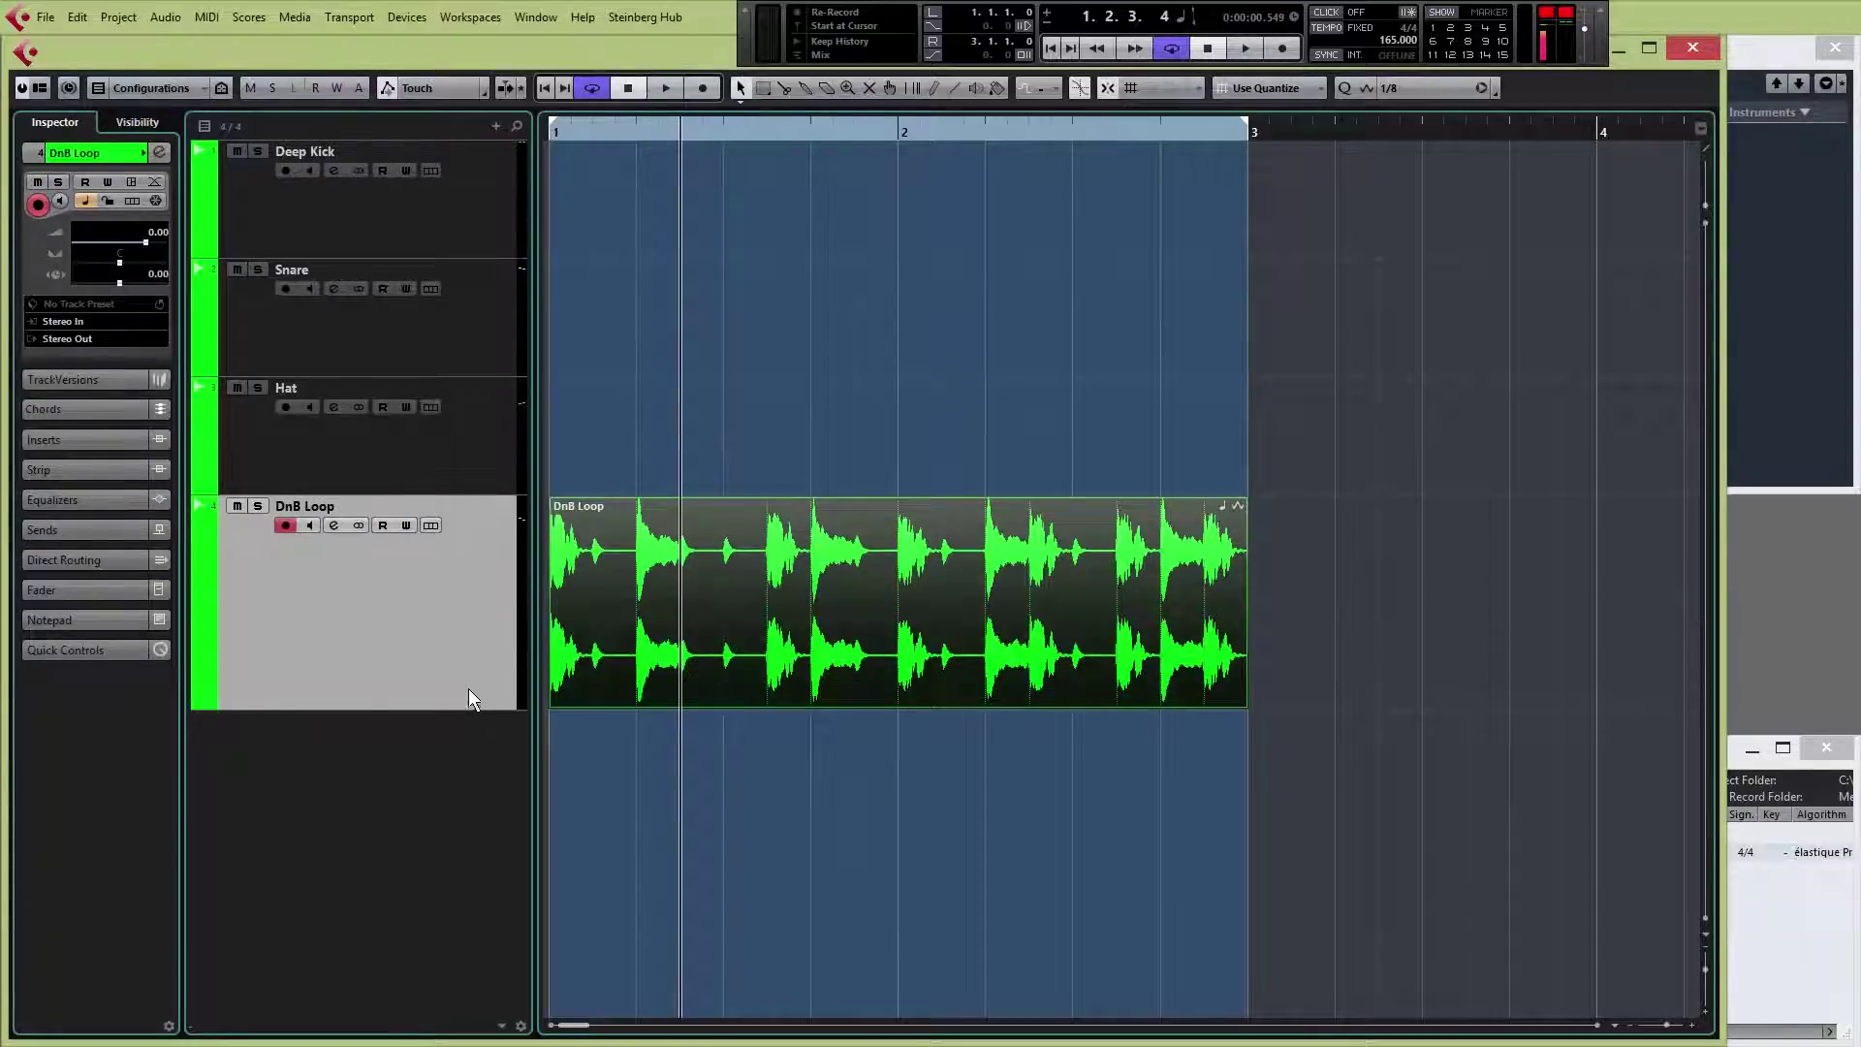
pyautogui.keyDown('ctrl'); pyautogui.click(212, 602); pyautogui.keyUp('ctrl')
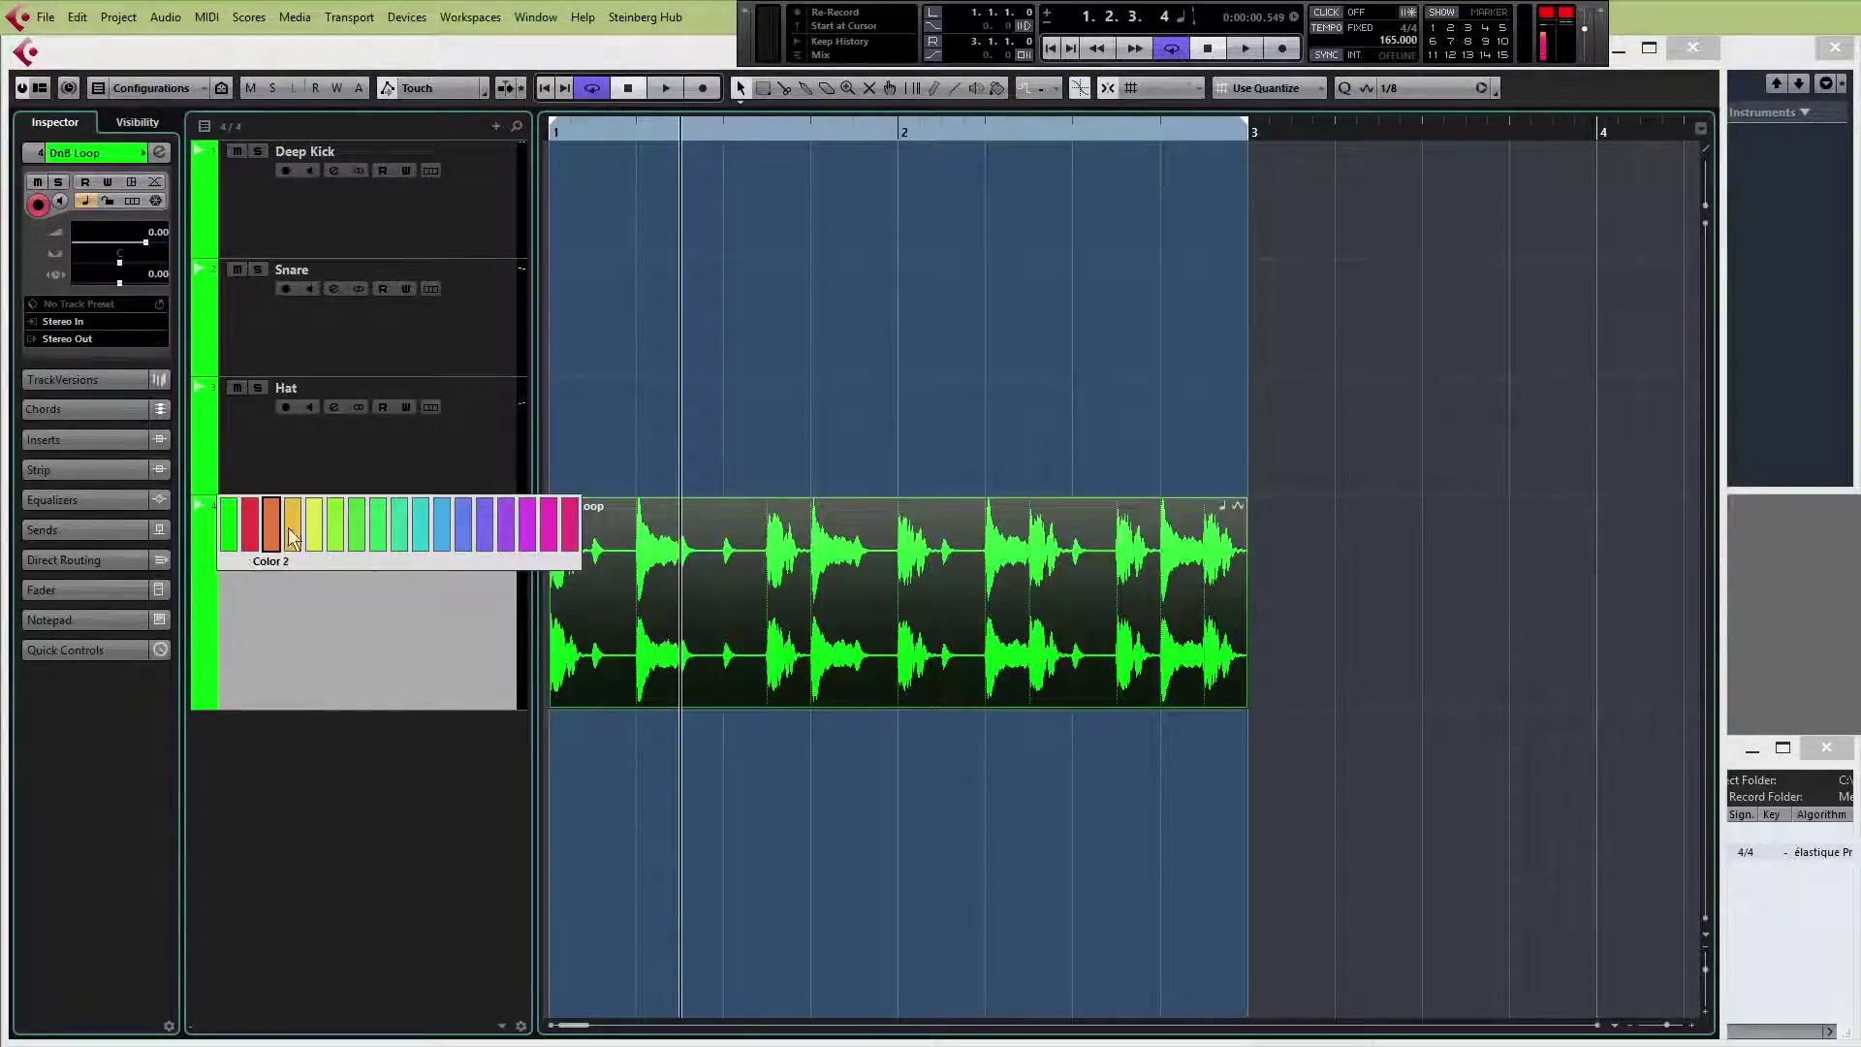
pyautogui.click(421, 534)
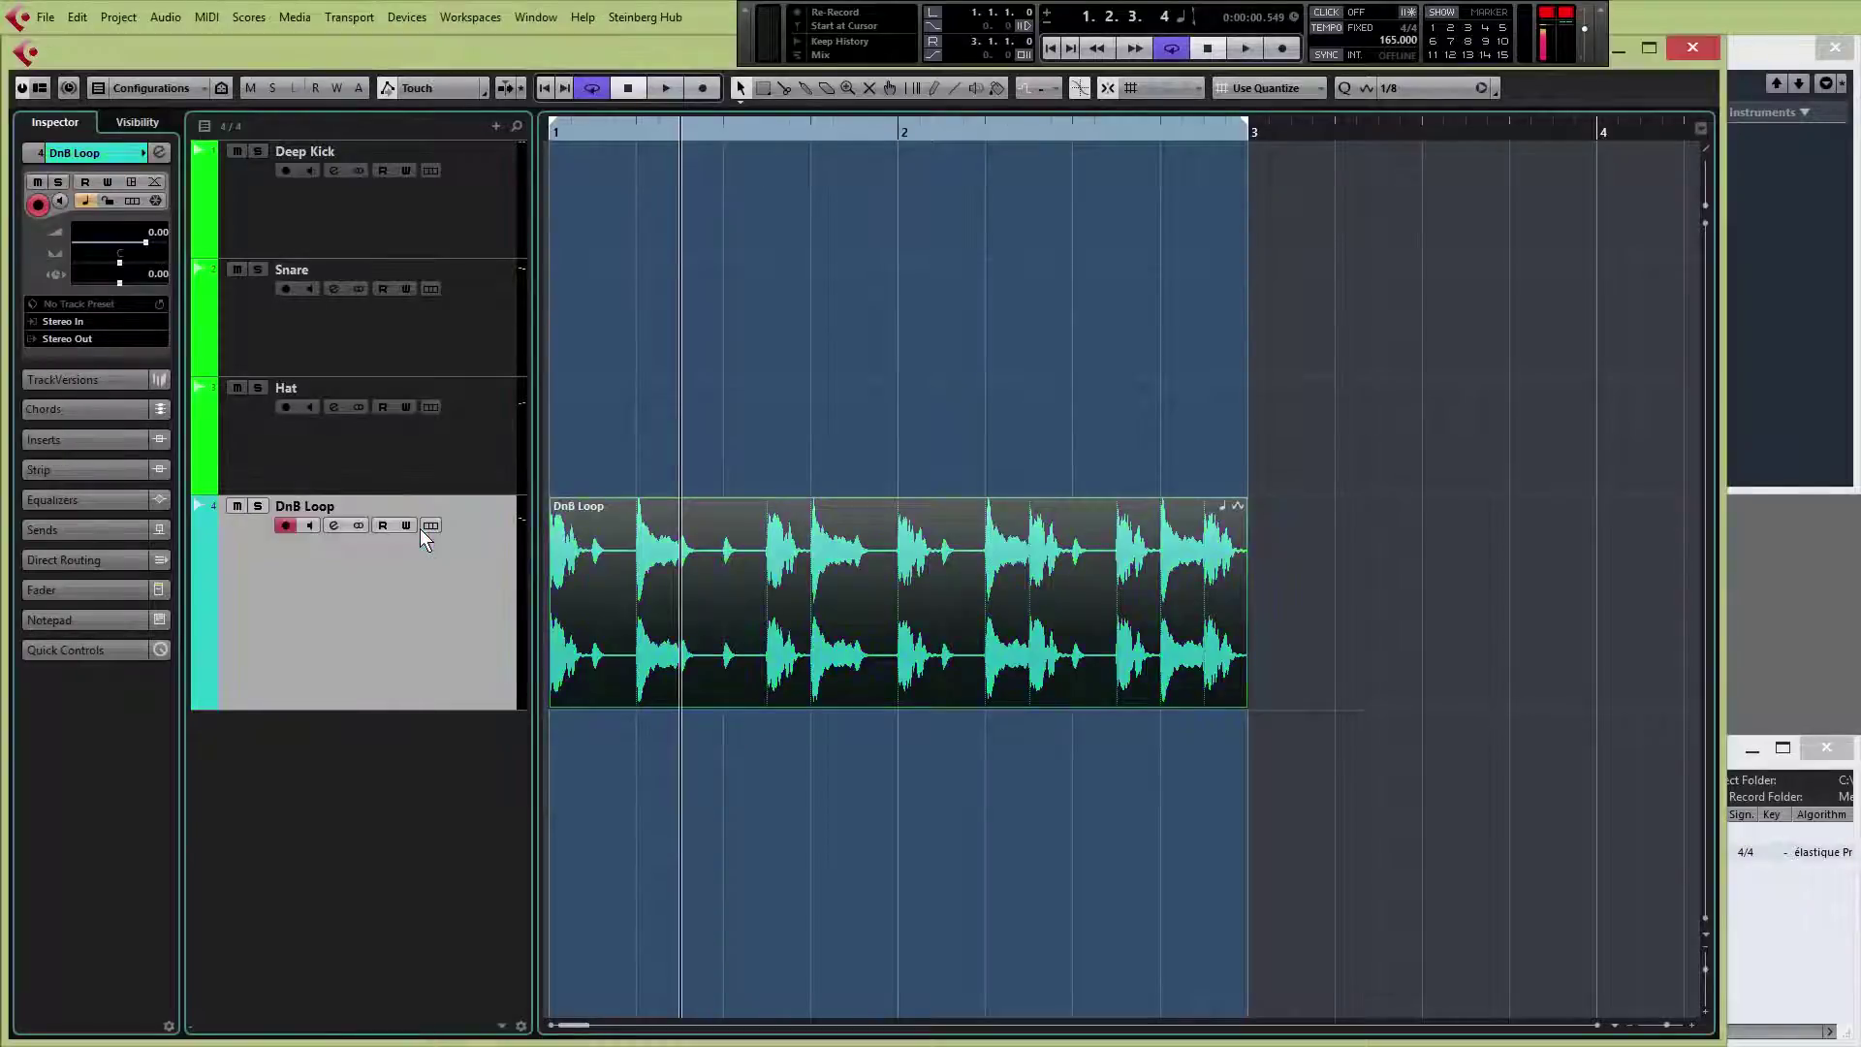
pyautogui.moveTo(417, 616); pyautogui.dragTo(395, 171)
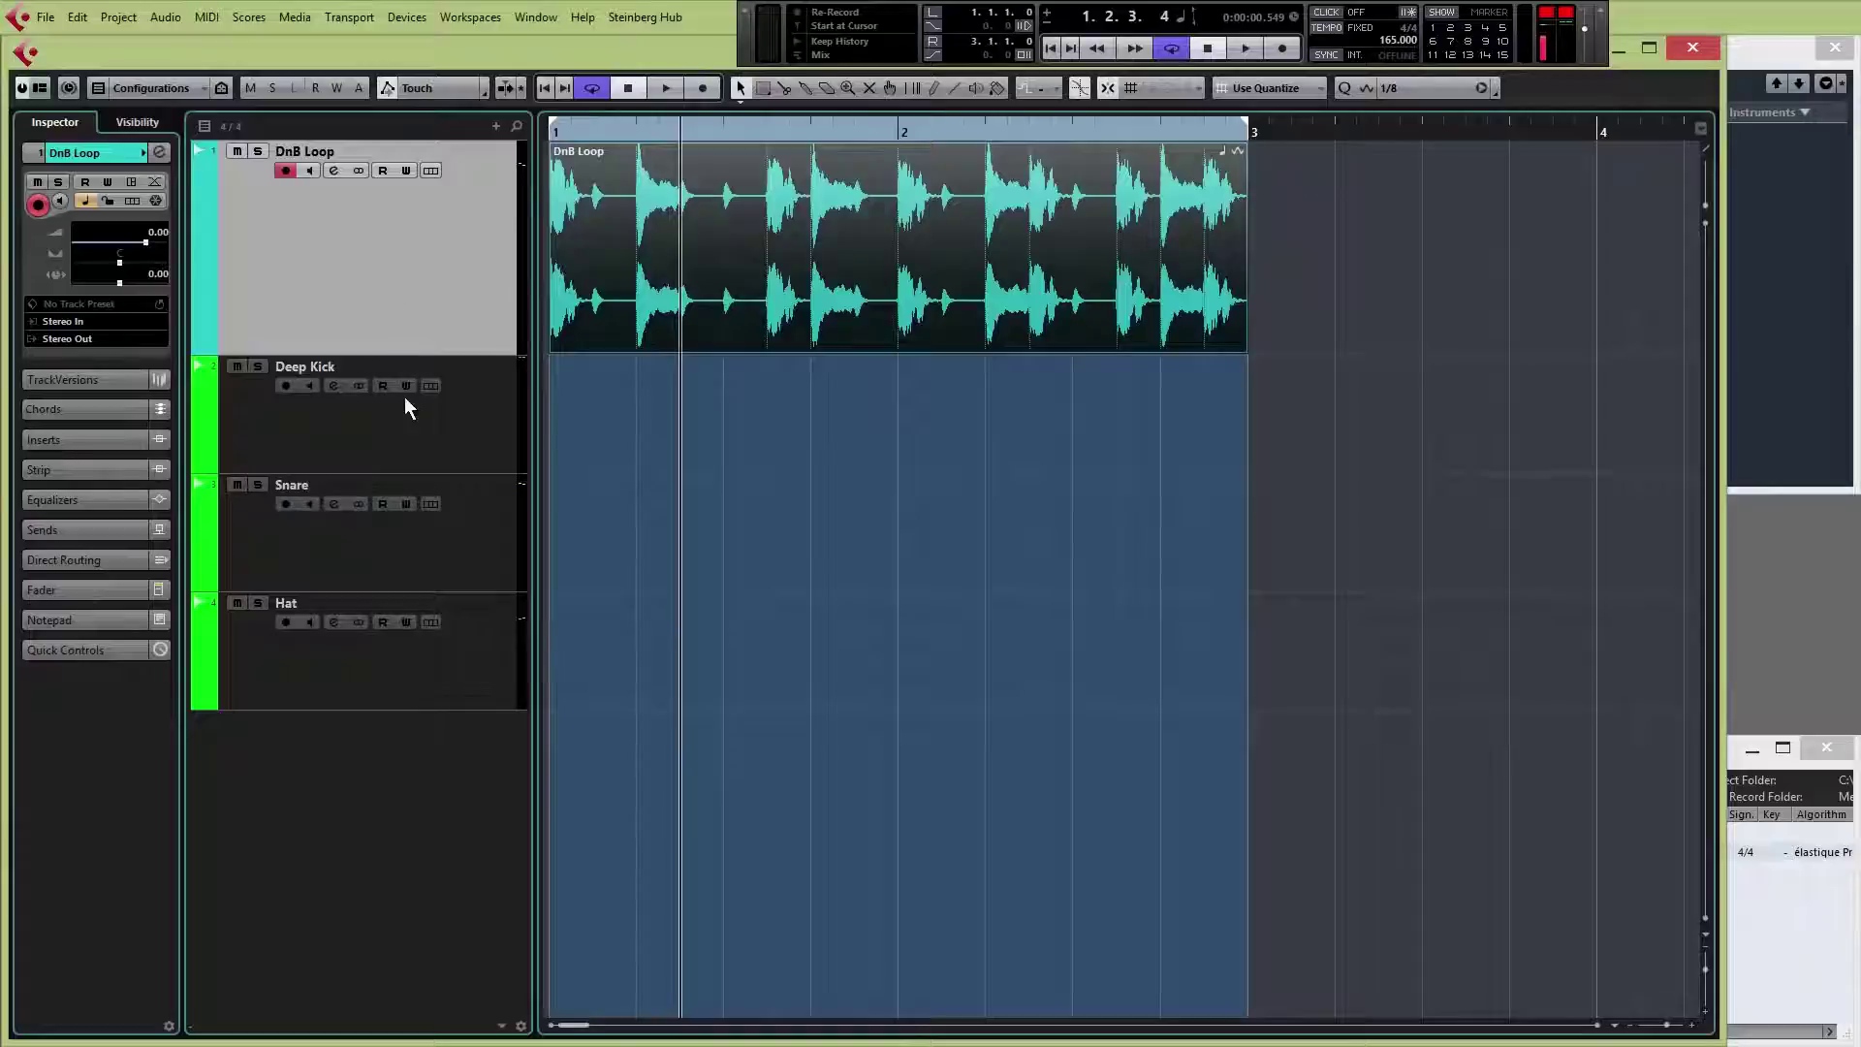
# - Play the DnB Loop from bar 1 to examine how its drum hits line up with the waveform
pyautogui.press('Home')
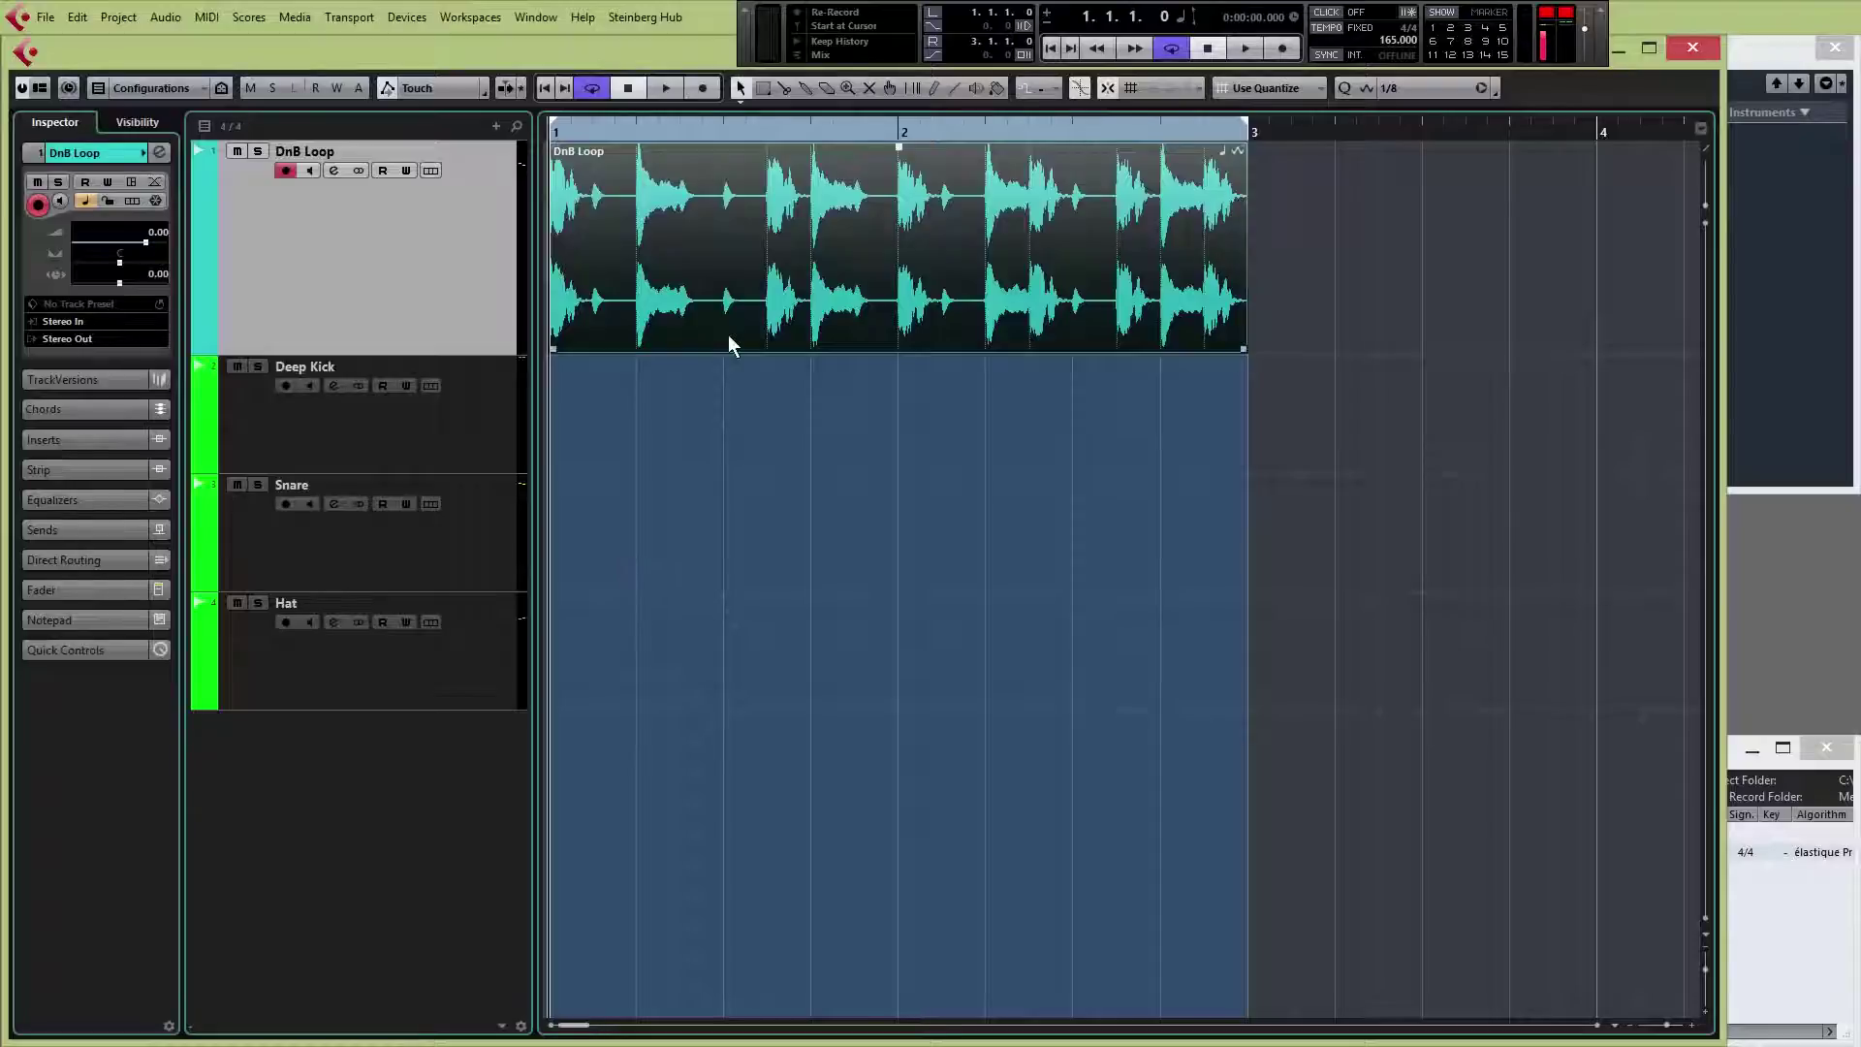
pyautogui.click(1655, 1026)
pyautogui.click(1655, 1025)
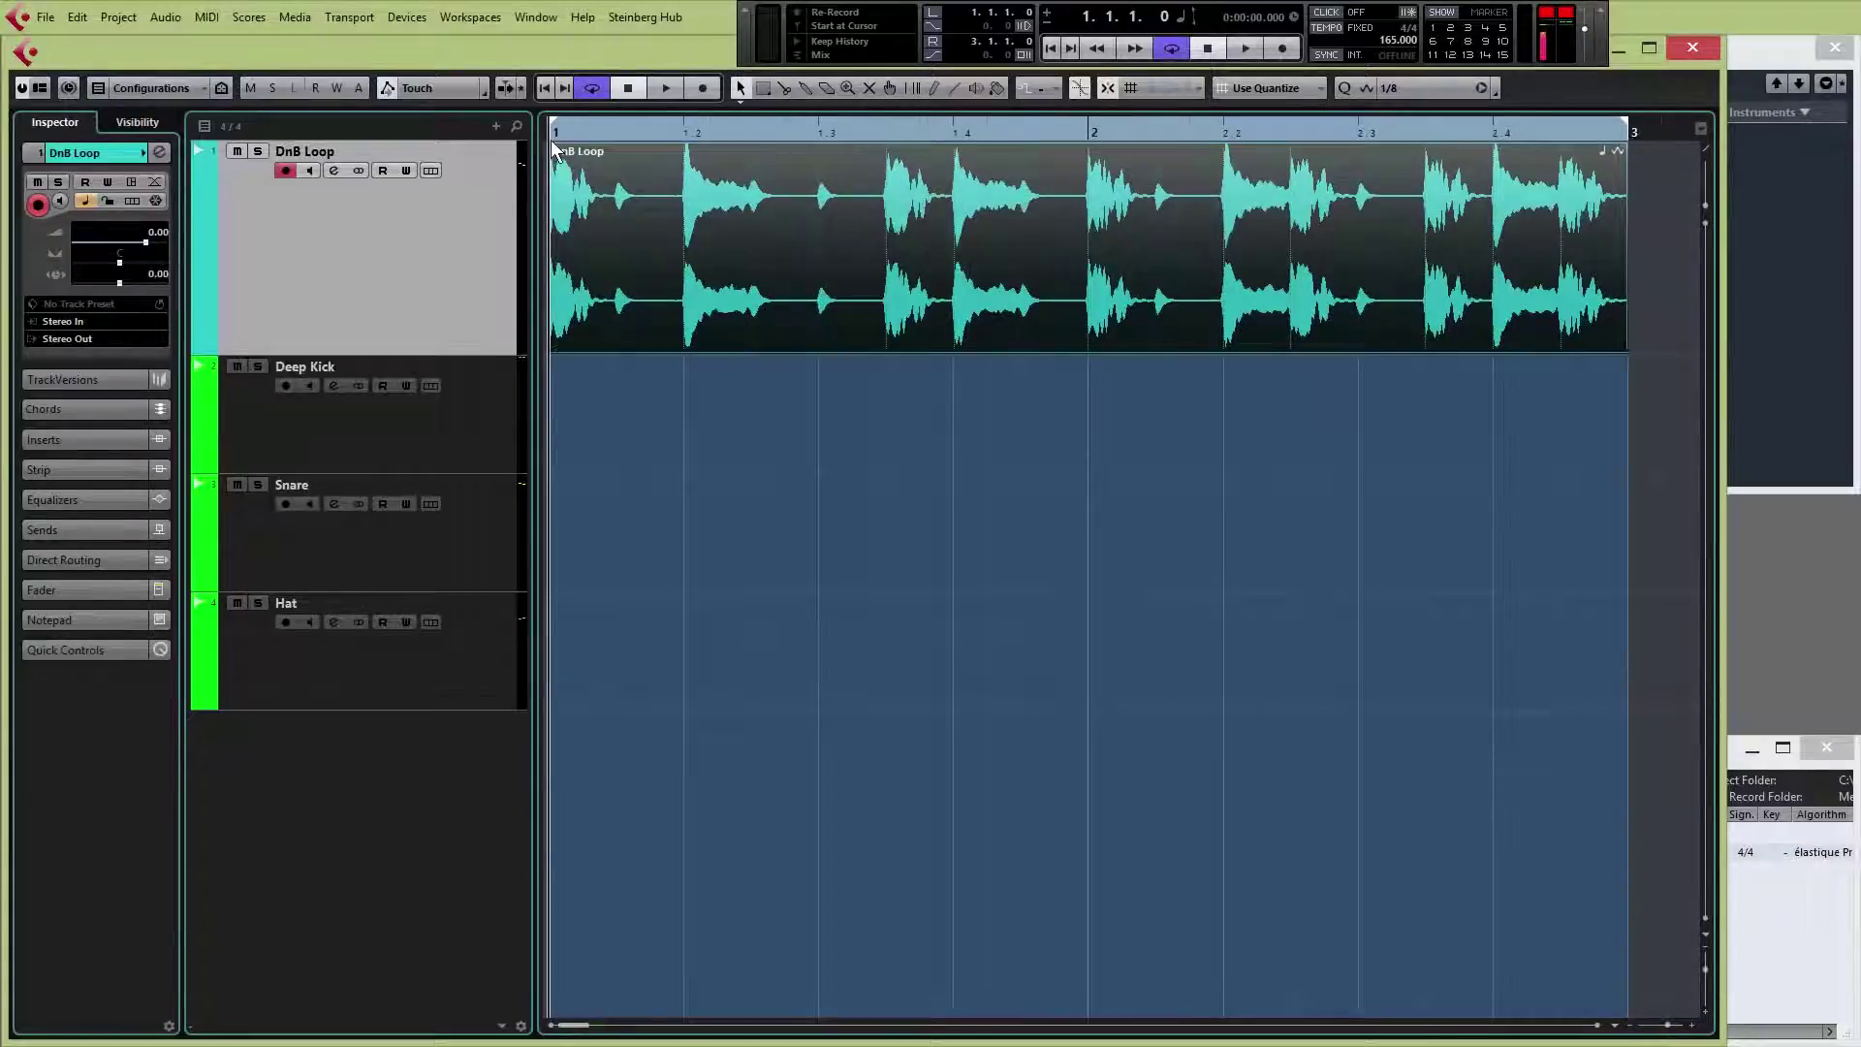
pyautogui.press('space')
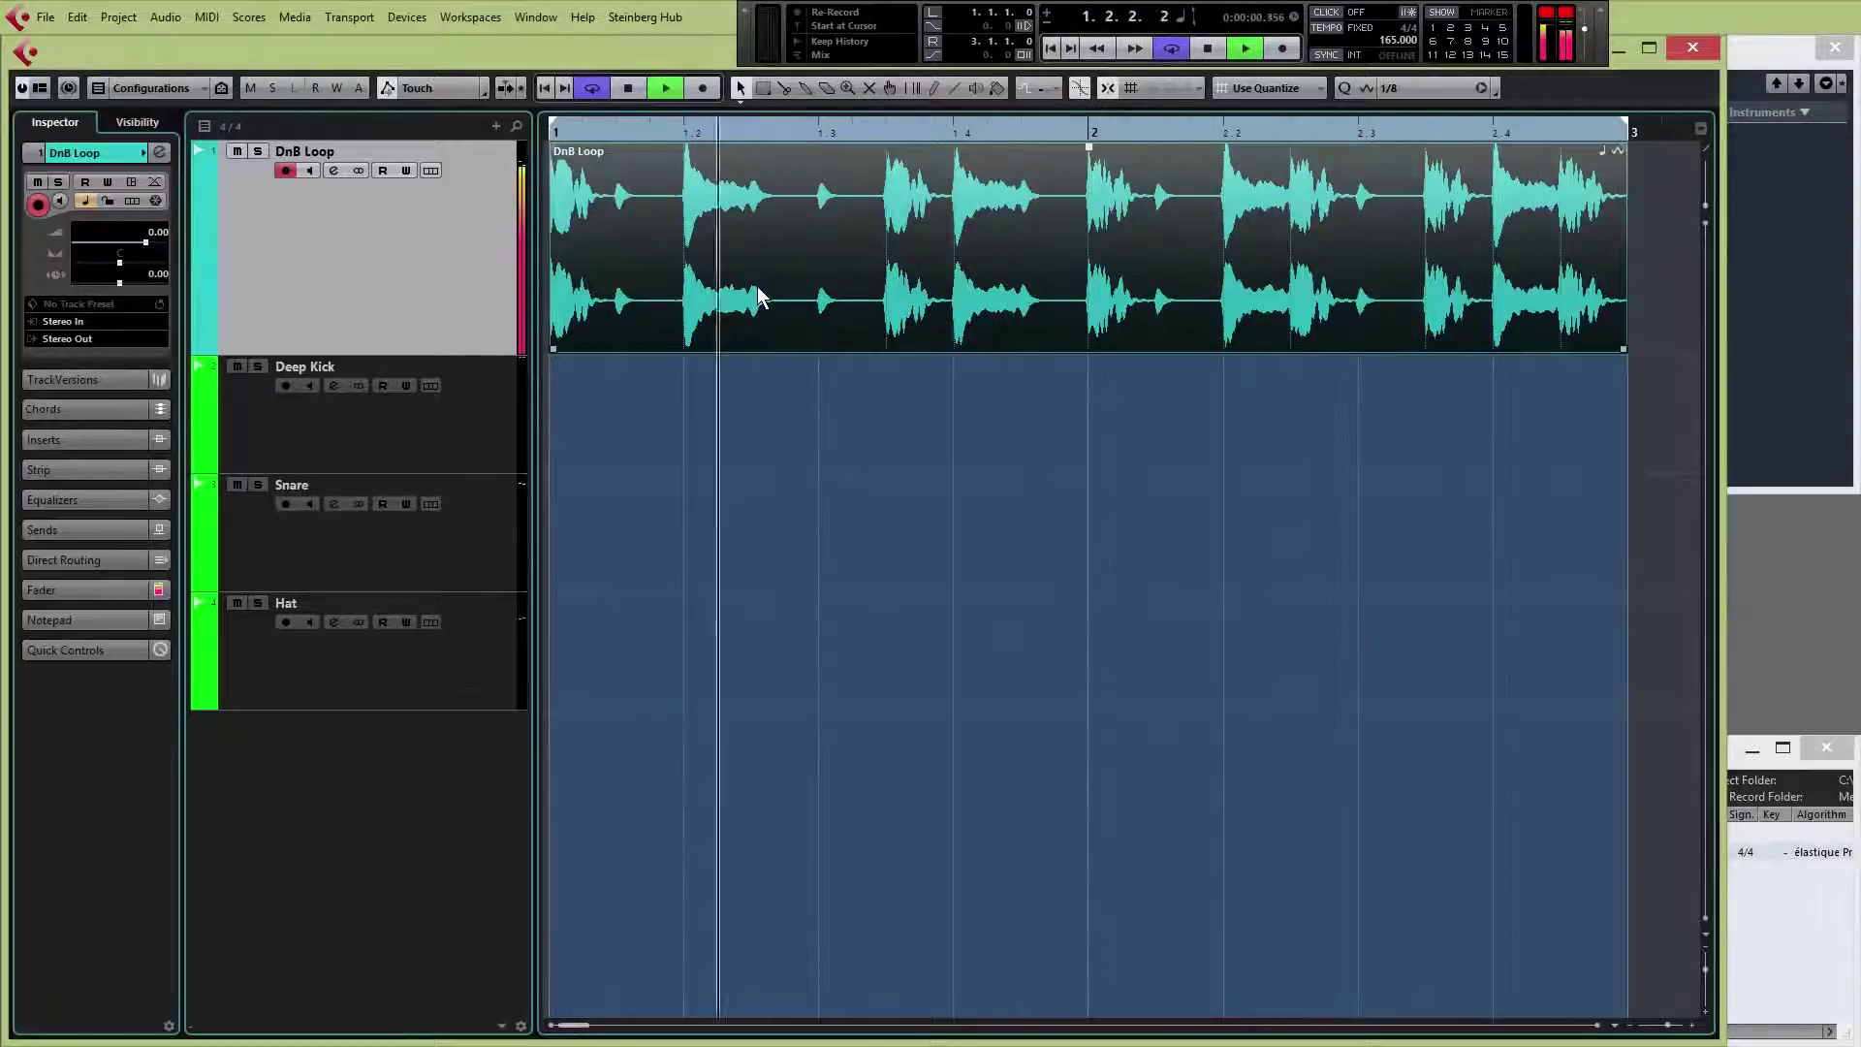
pyautogui.press('space')
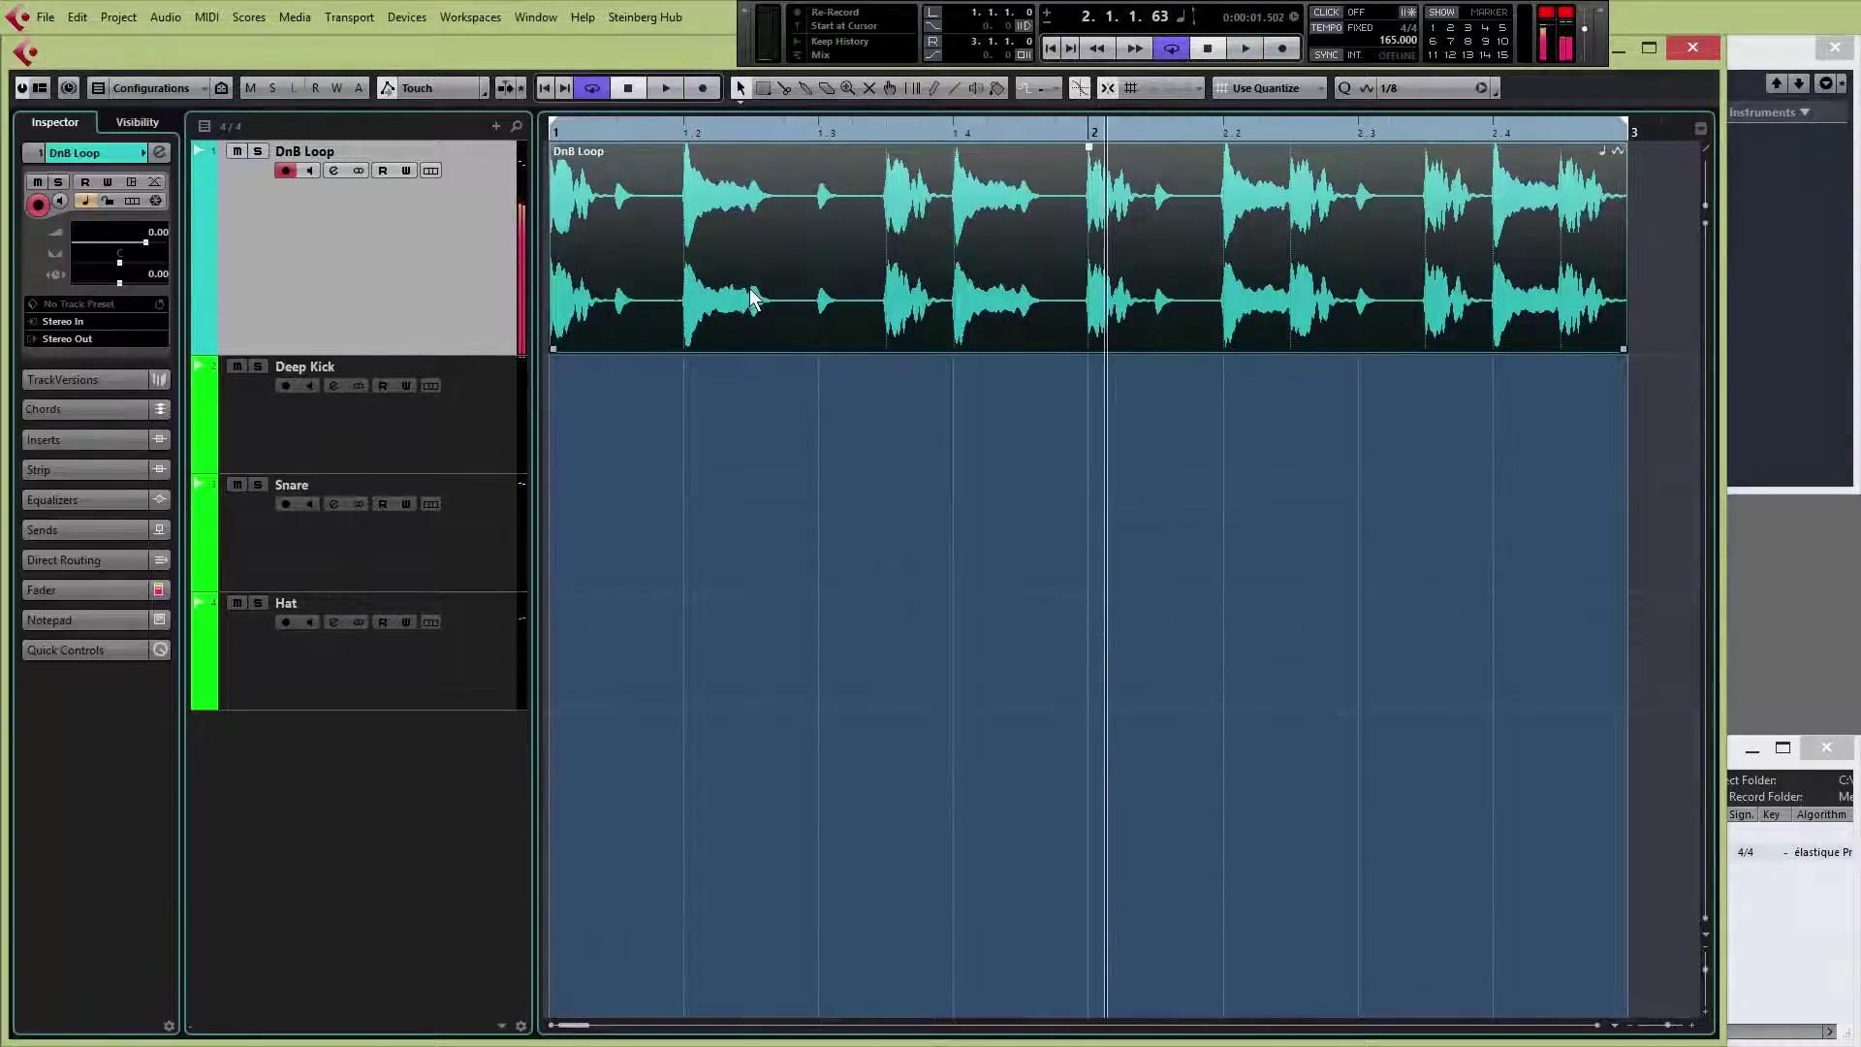
pyautogui.click(557, 134)
pyautogui.press('space')
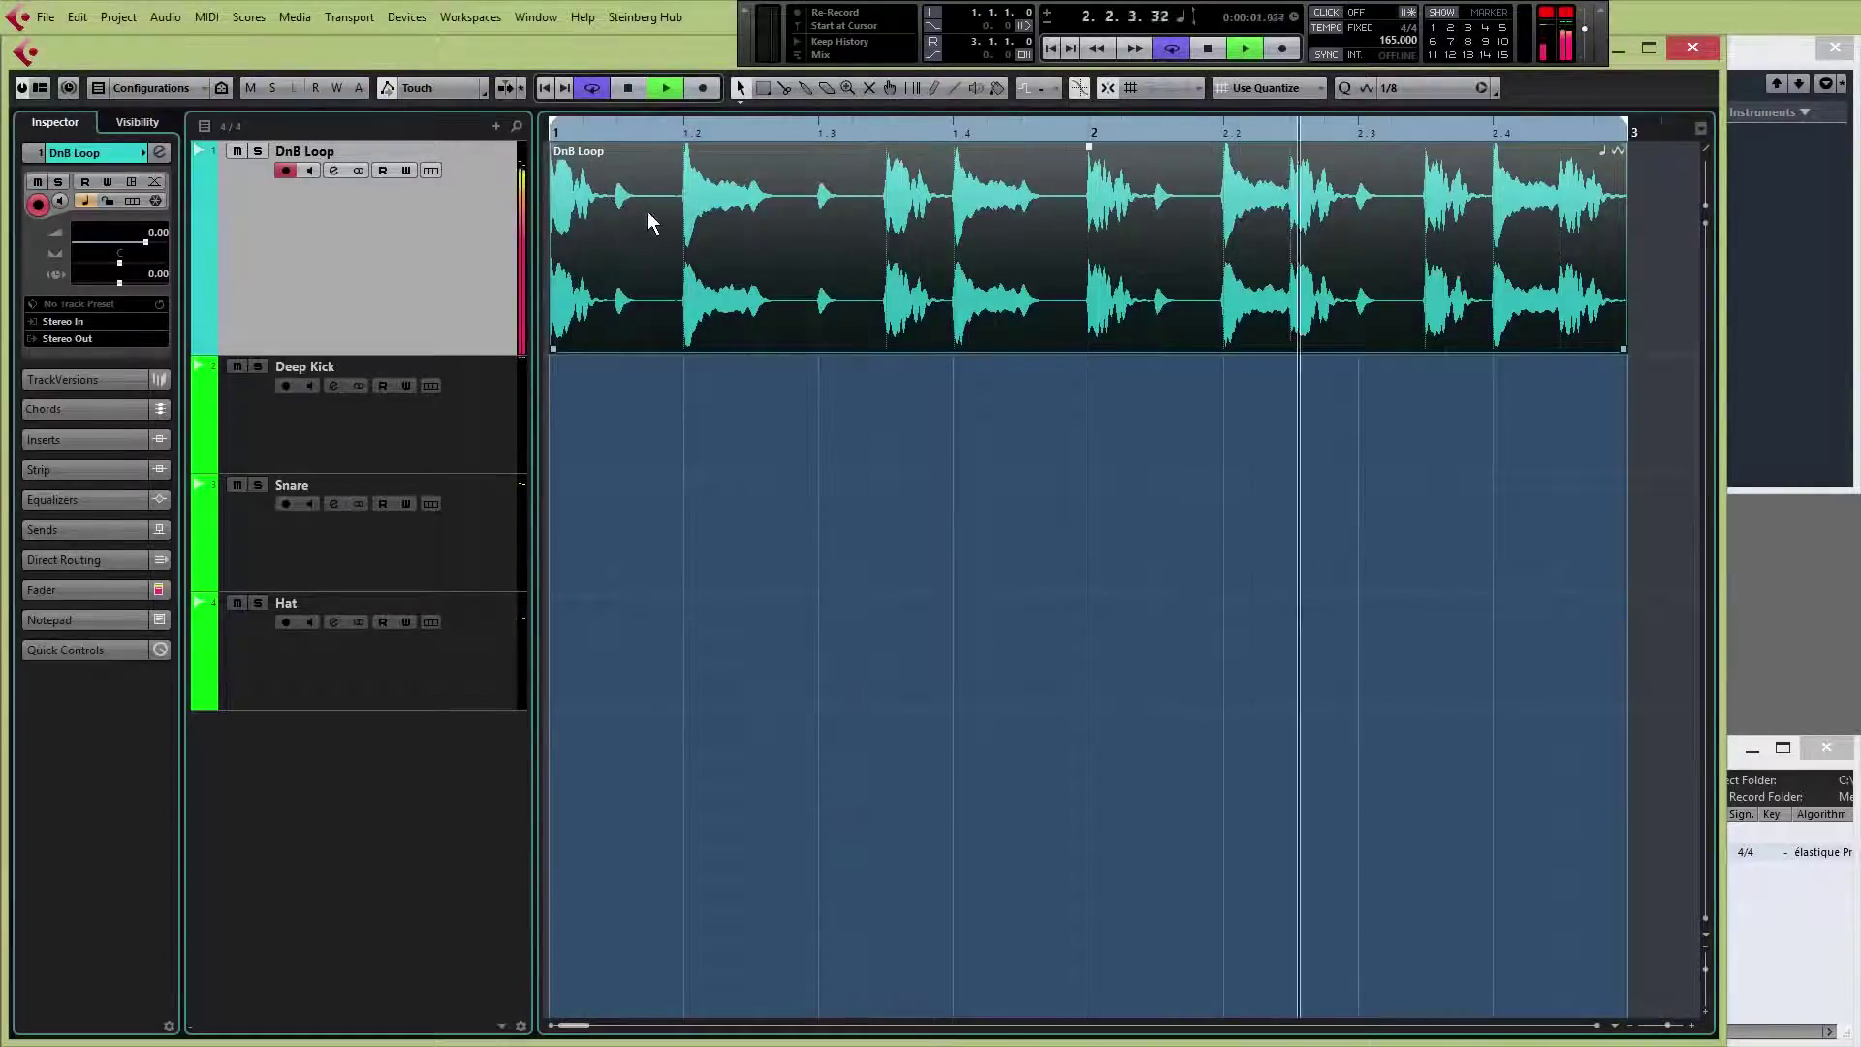
pyautogui.press('space')
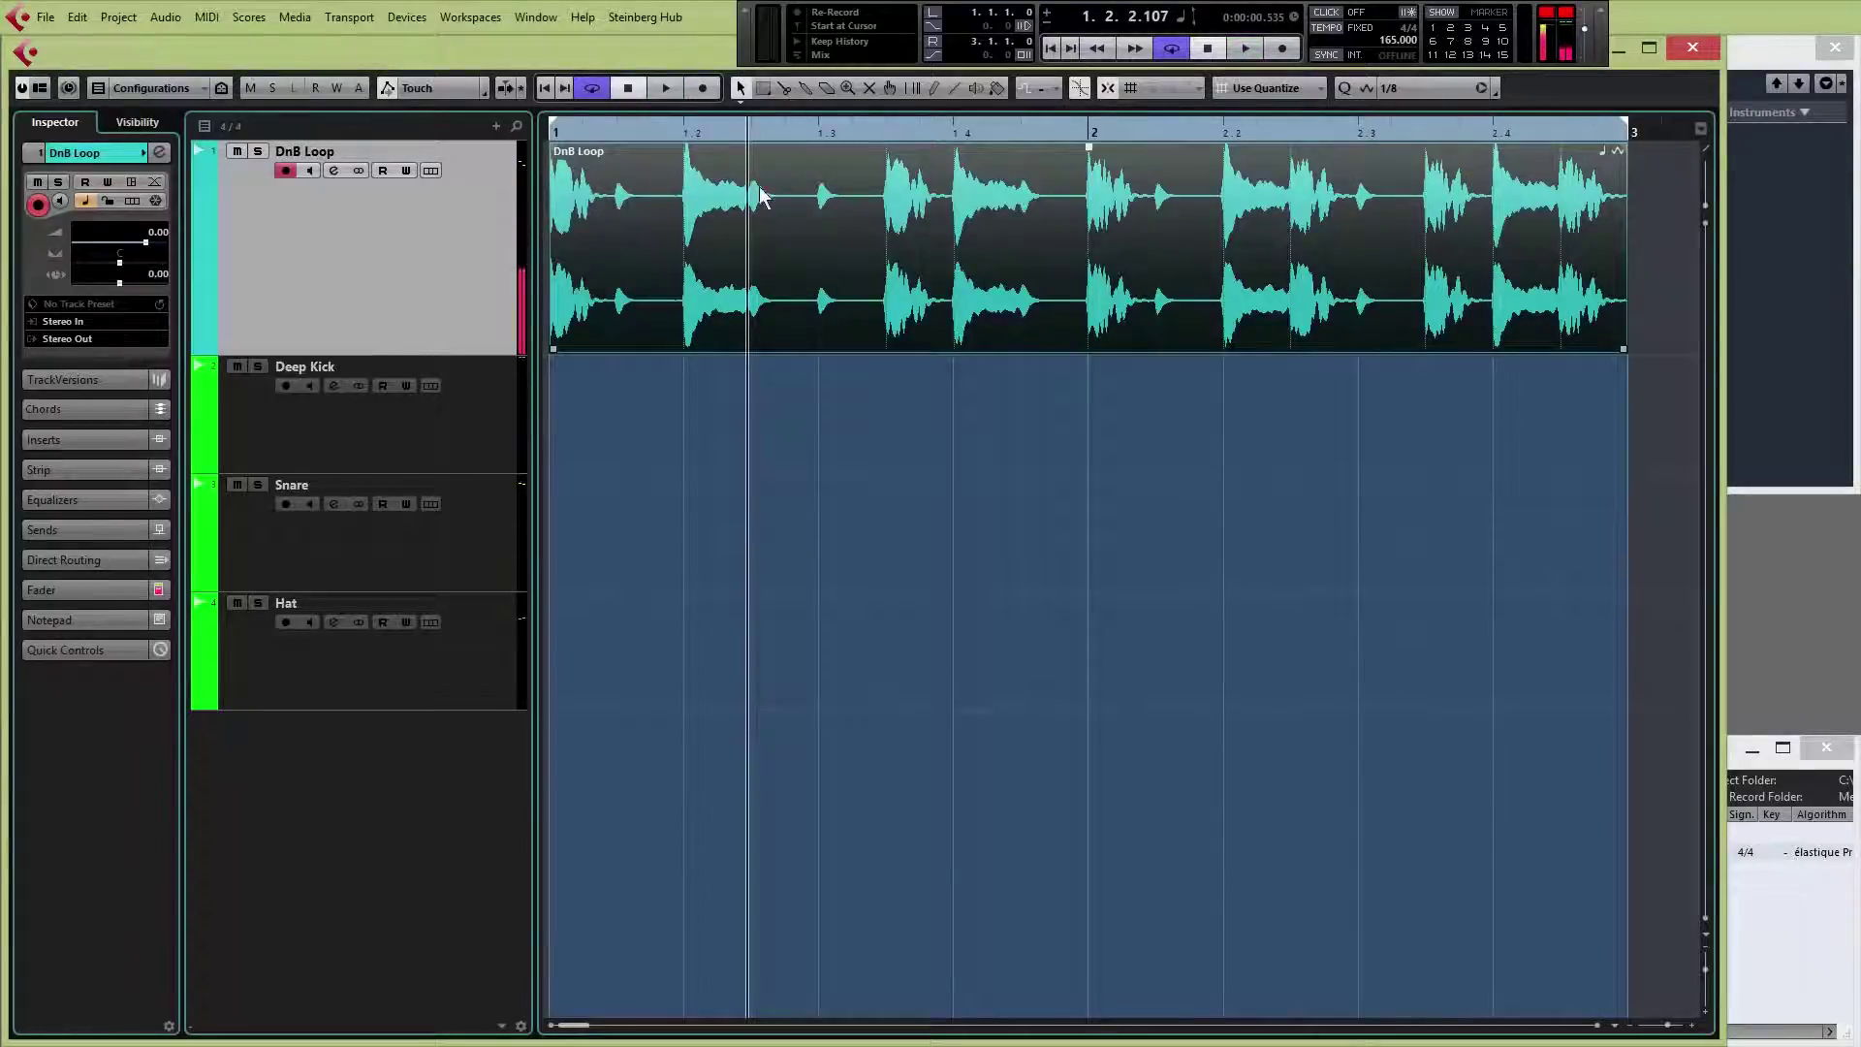
# - Import Deep Kick.wav, Hat.wav and Snare.wav into the Pool together, keeping conversion only if needed
pyautogui.click(1778, 952)
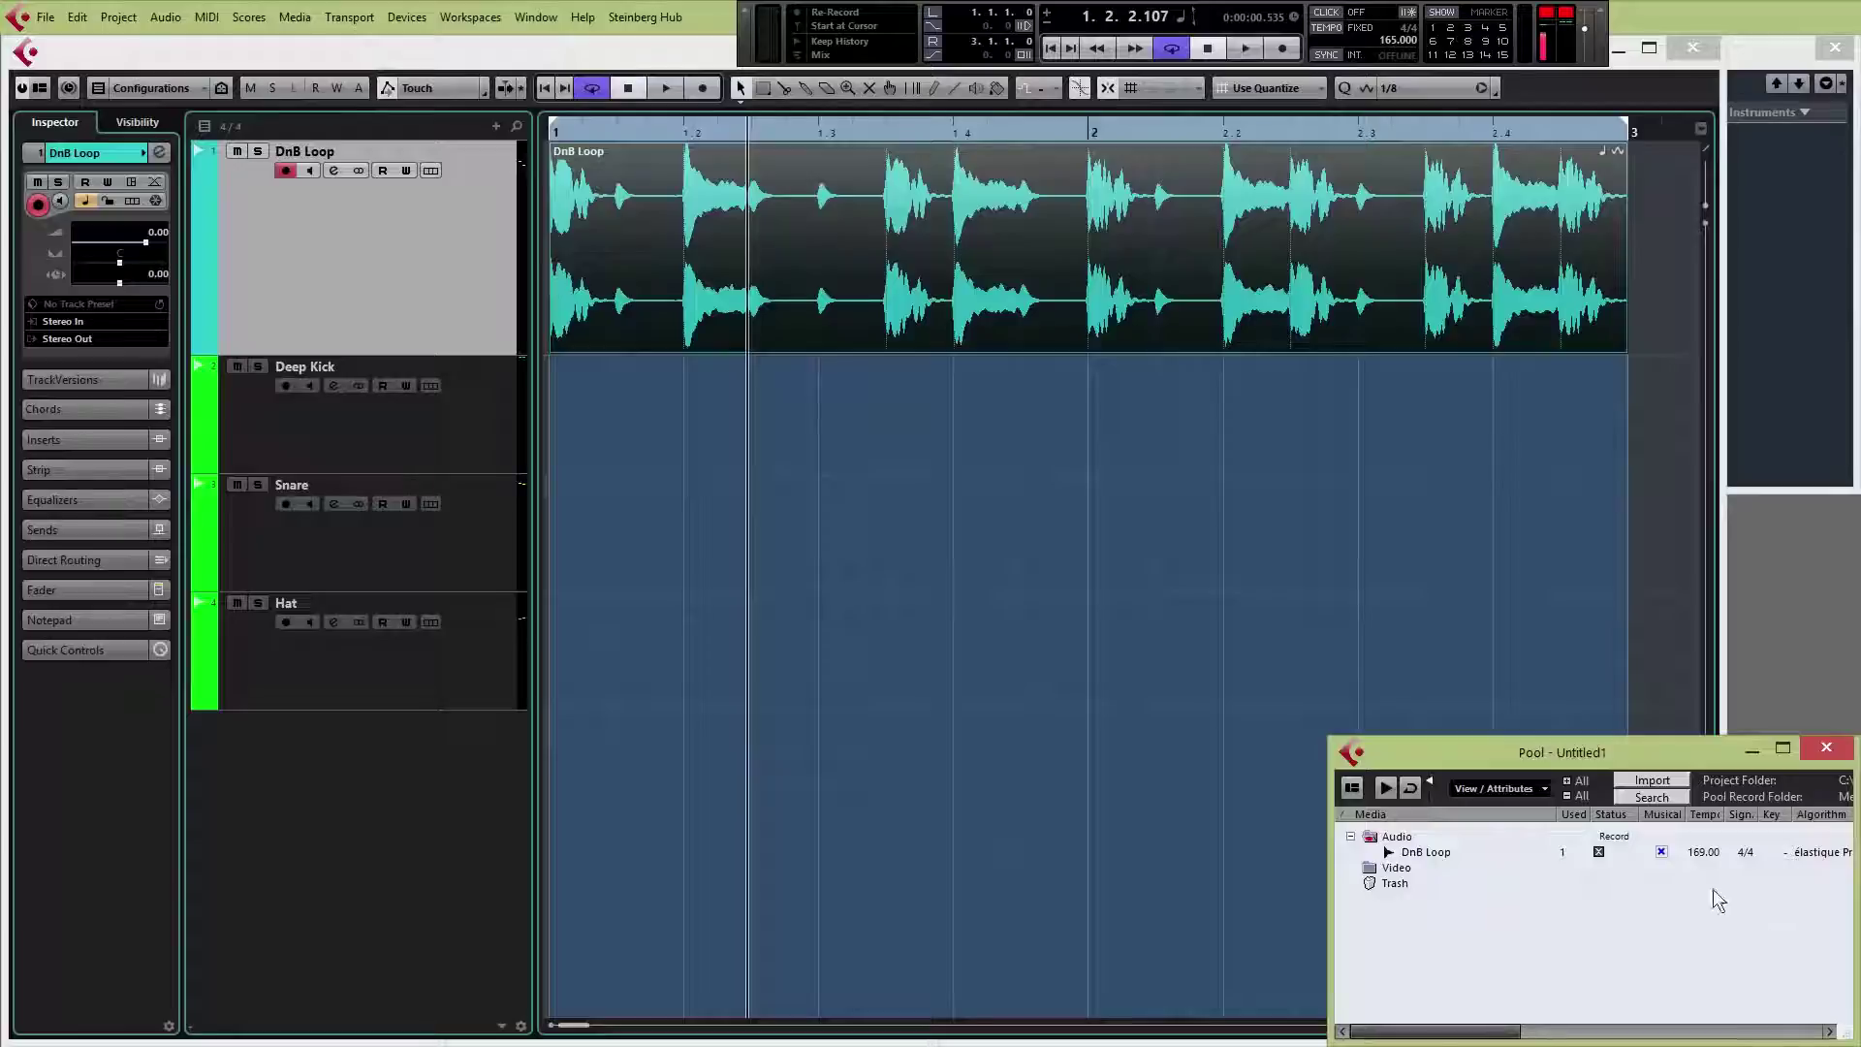
pyautogui.click(1653, 781)
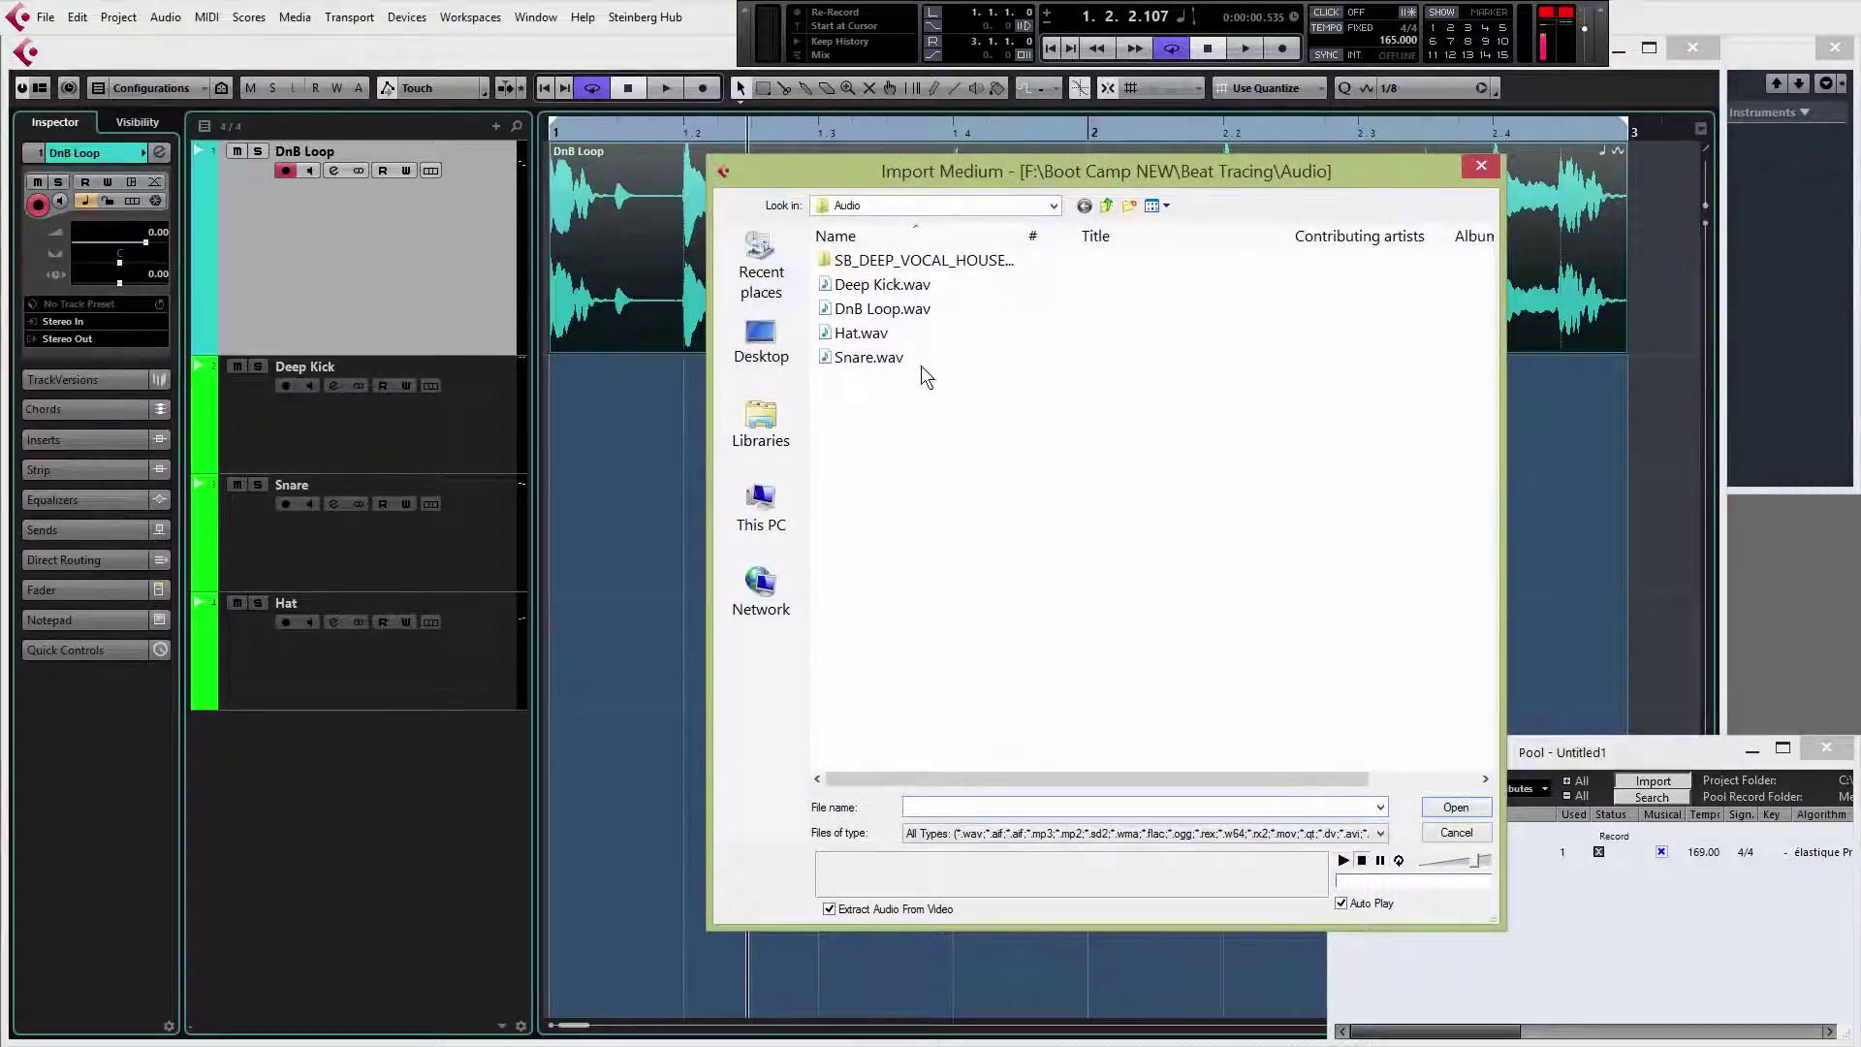
pyautogui.click(892, 296)
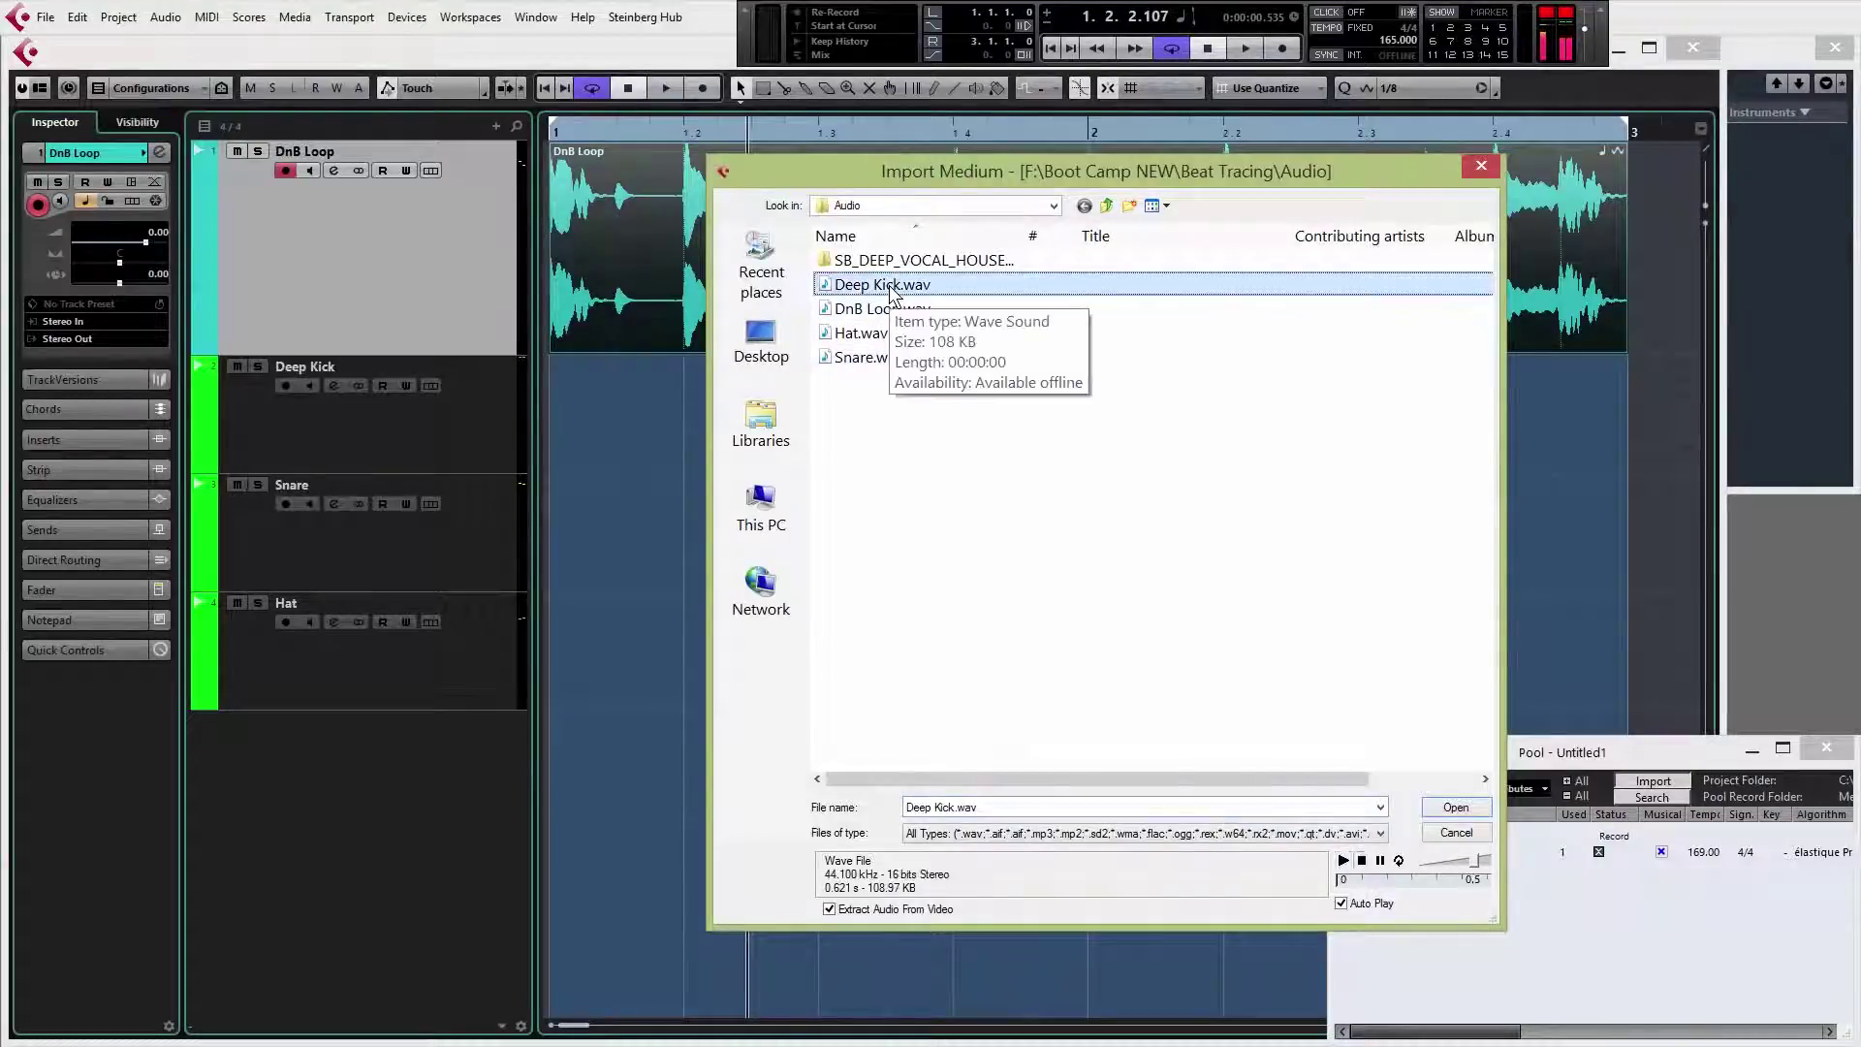
pyautogui.keyDown('ctrl'); pyautogui.click(870, 335); pyautogui.keyUp('ctrl')
pyautogui.keyDown('ctrl'); pyautogui.click(869, 357); pyautogui.keyUp('ctrl')
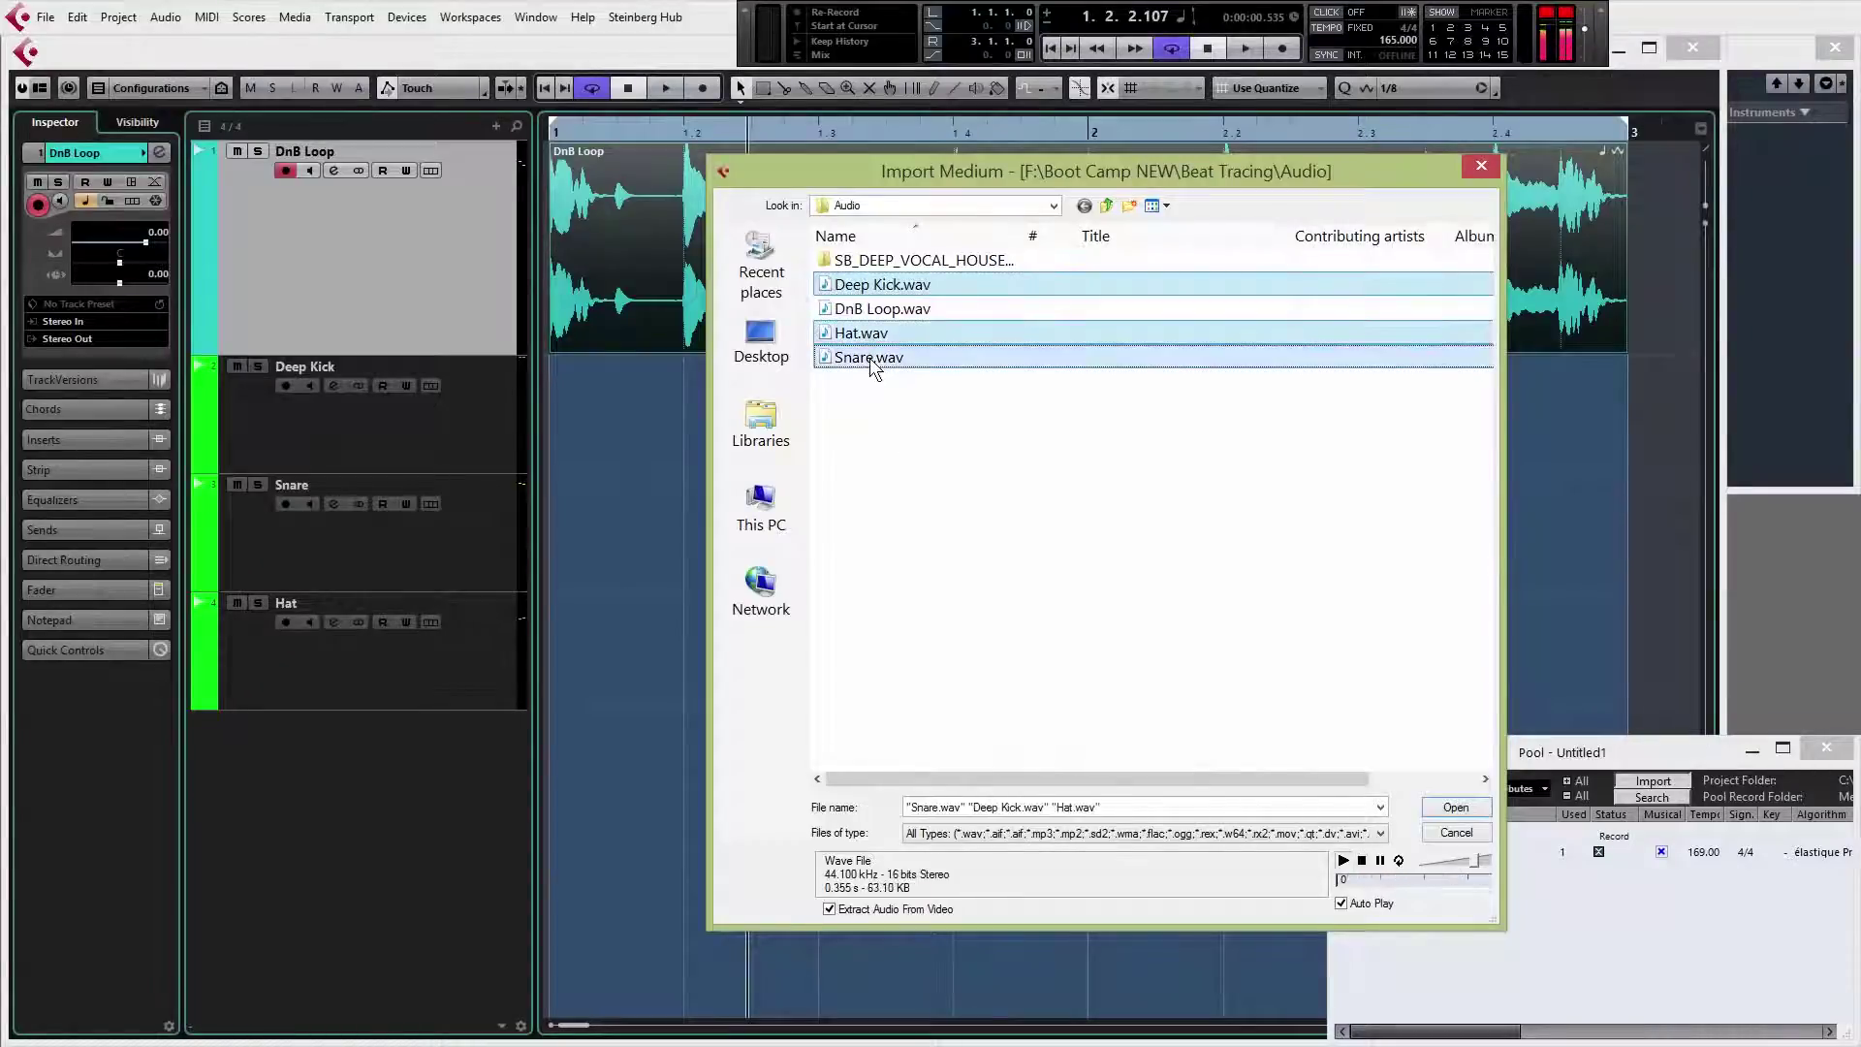
pyautogui.click(1444, 808)
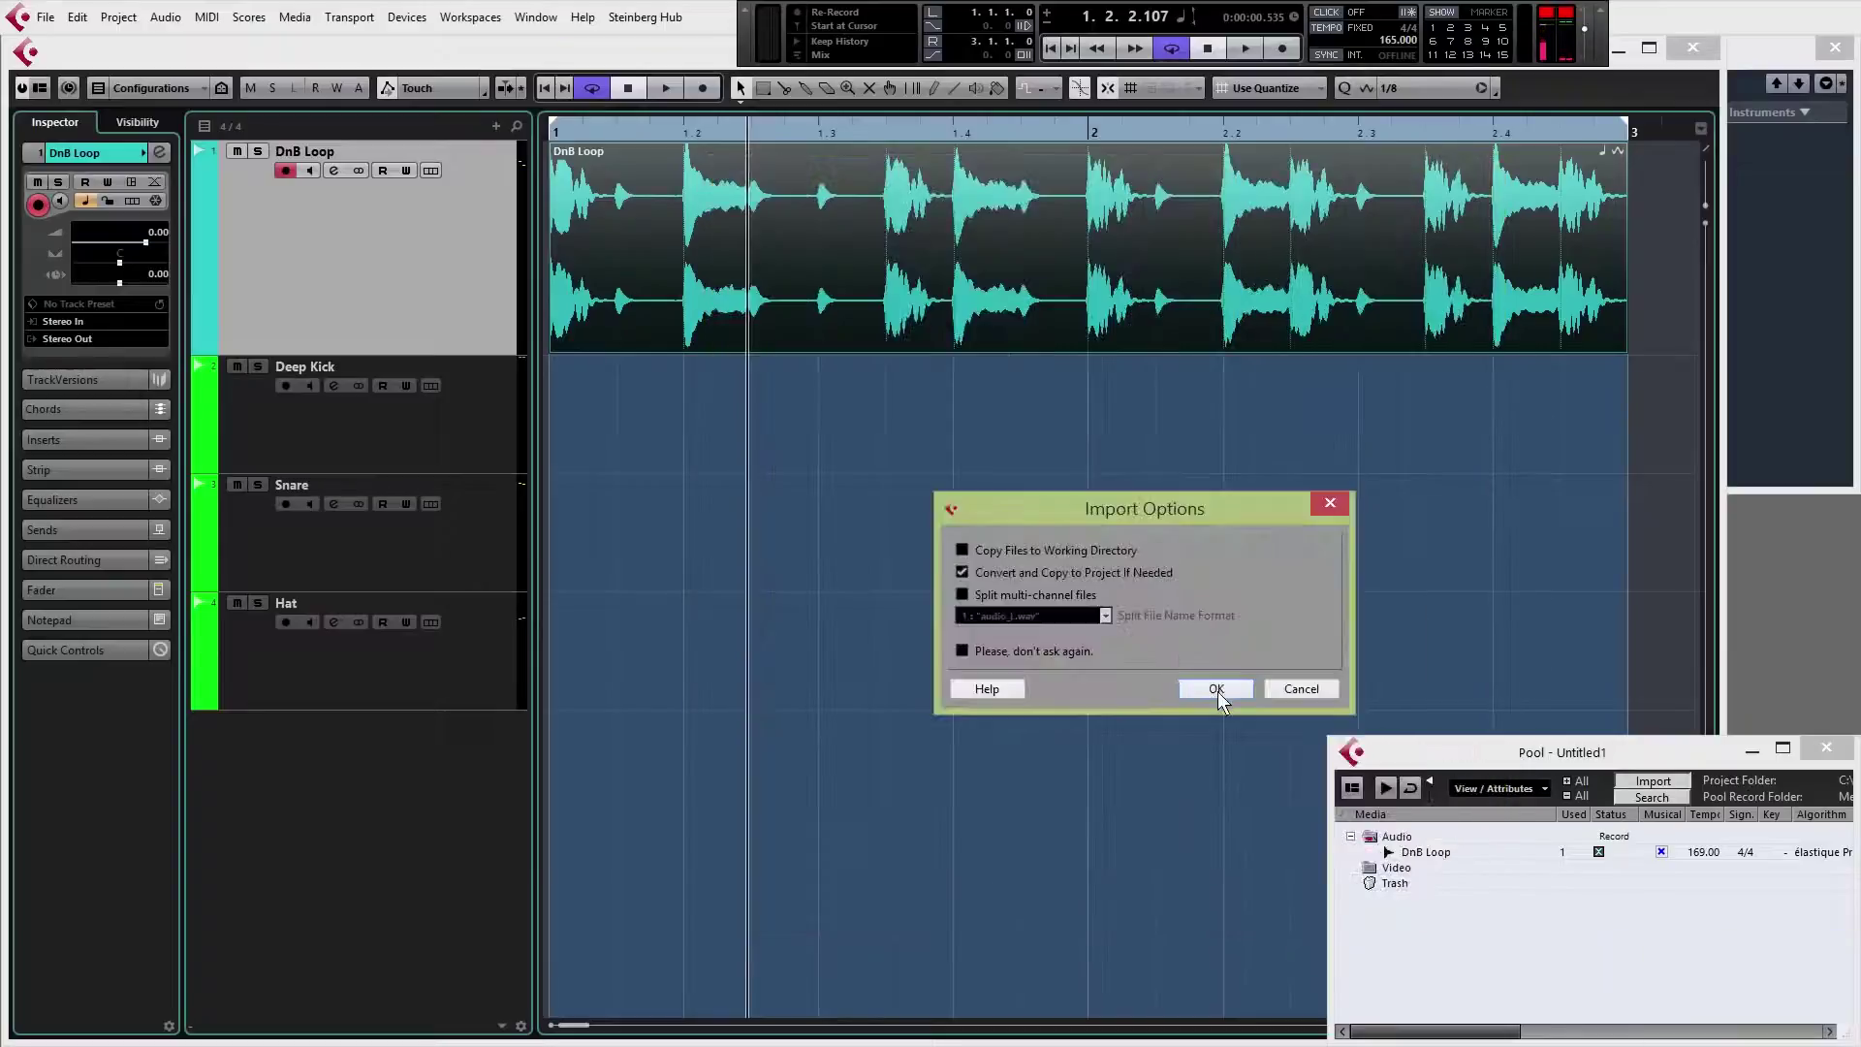
pyautogui.click(1214, 688)
pyautogui.click(1514, 956)
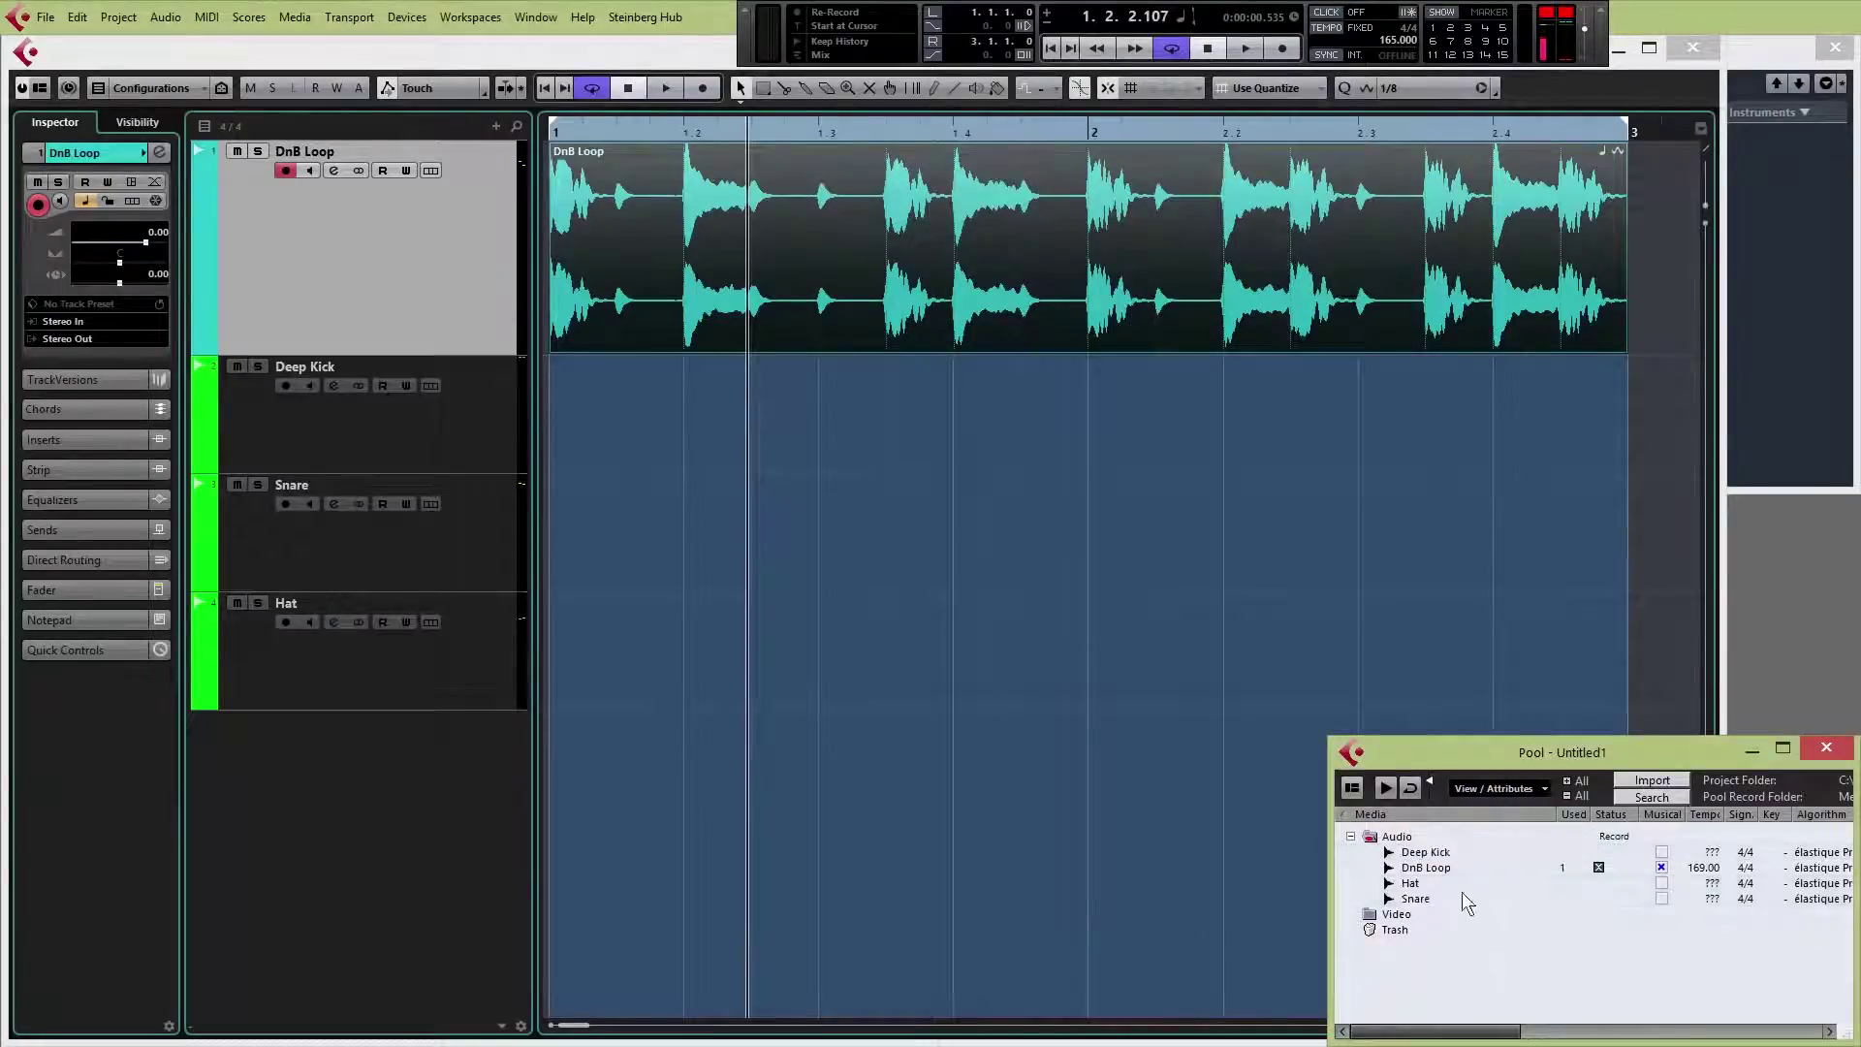
# - Place the Deep Kick sample at bar 1 on the Deep Kick track and copy it to the kick hit at 1.3.3
pyautogui.moveTo(1425, 857); pyautogui.dragTo(572, 430)
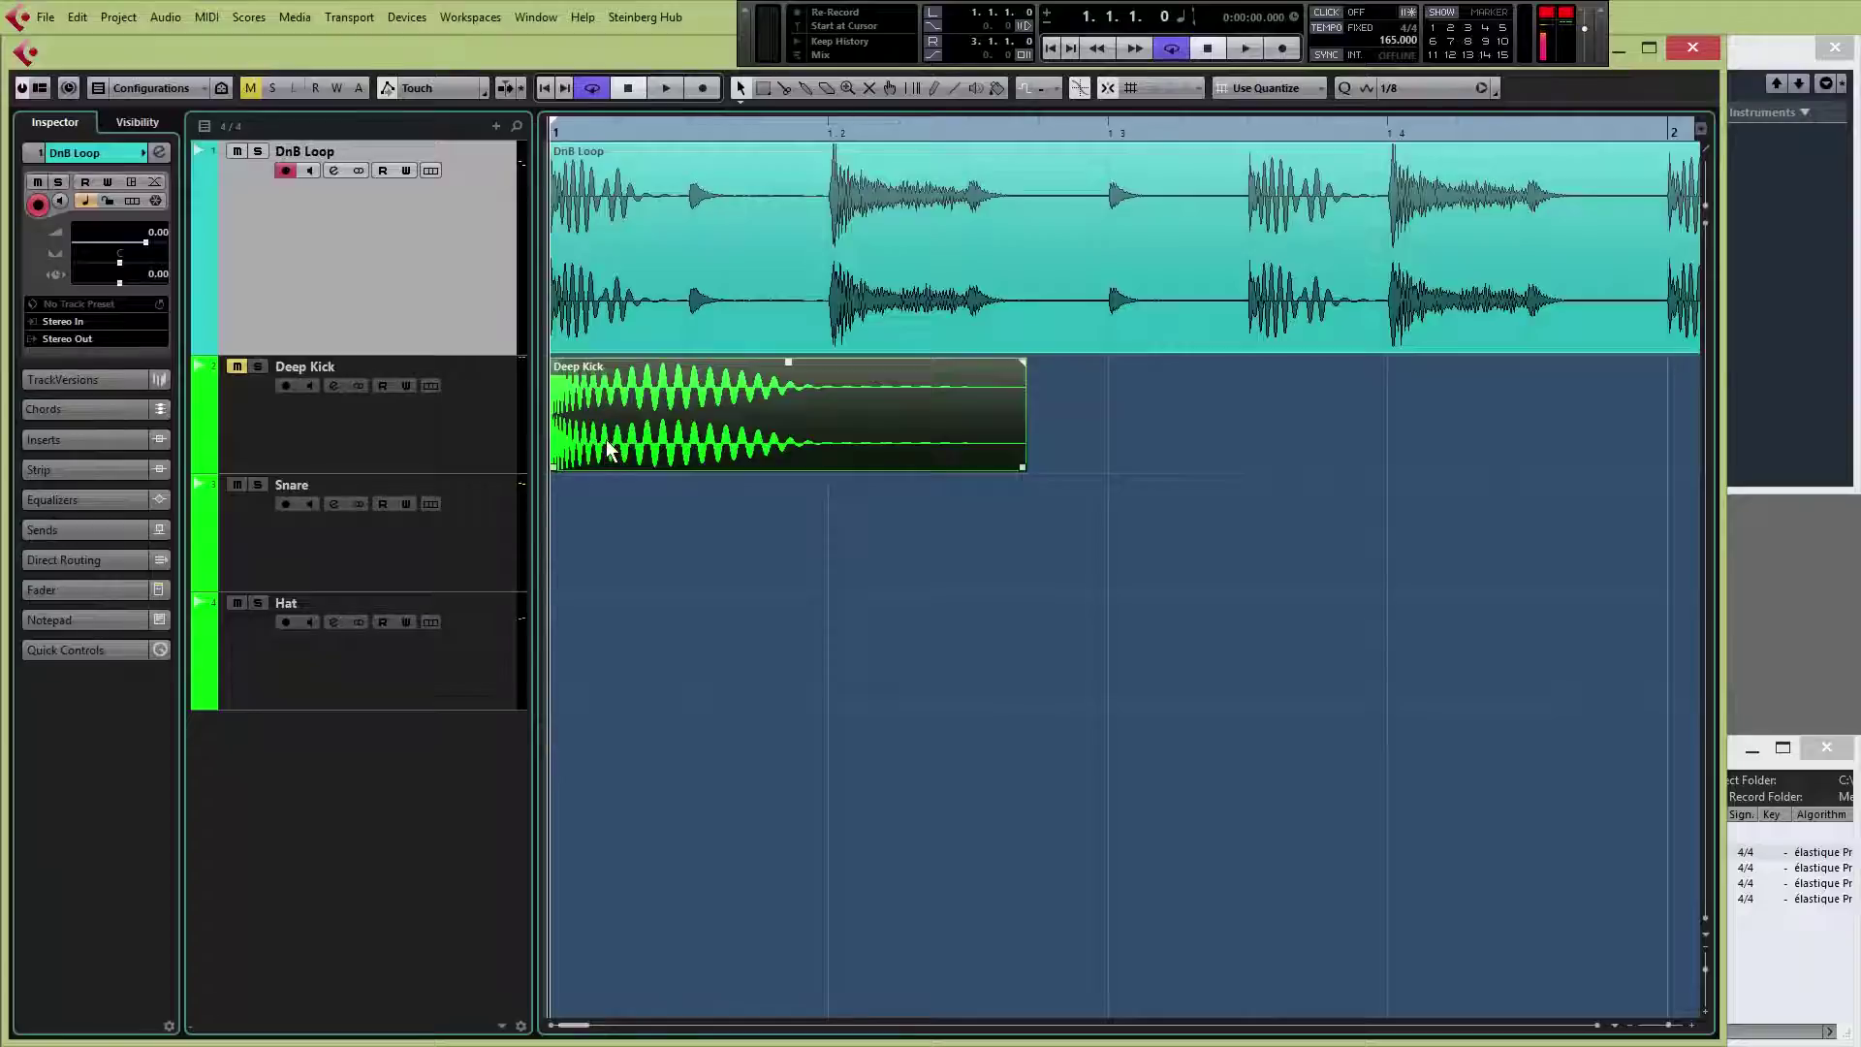
pyautogui.moveTo(608, 448); pyautogui.dragTo(1304, 441)
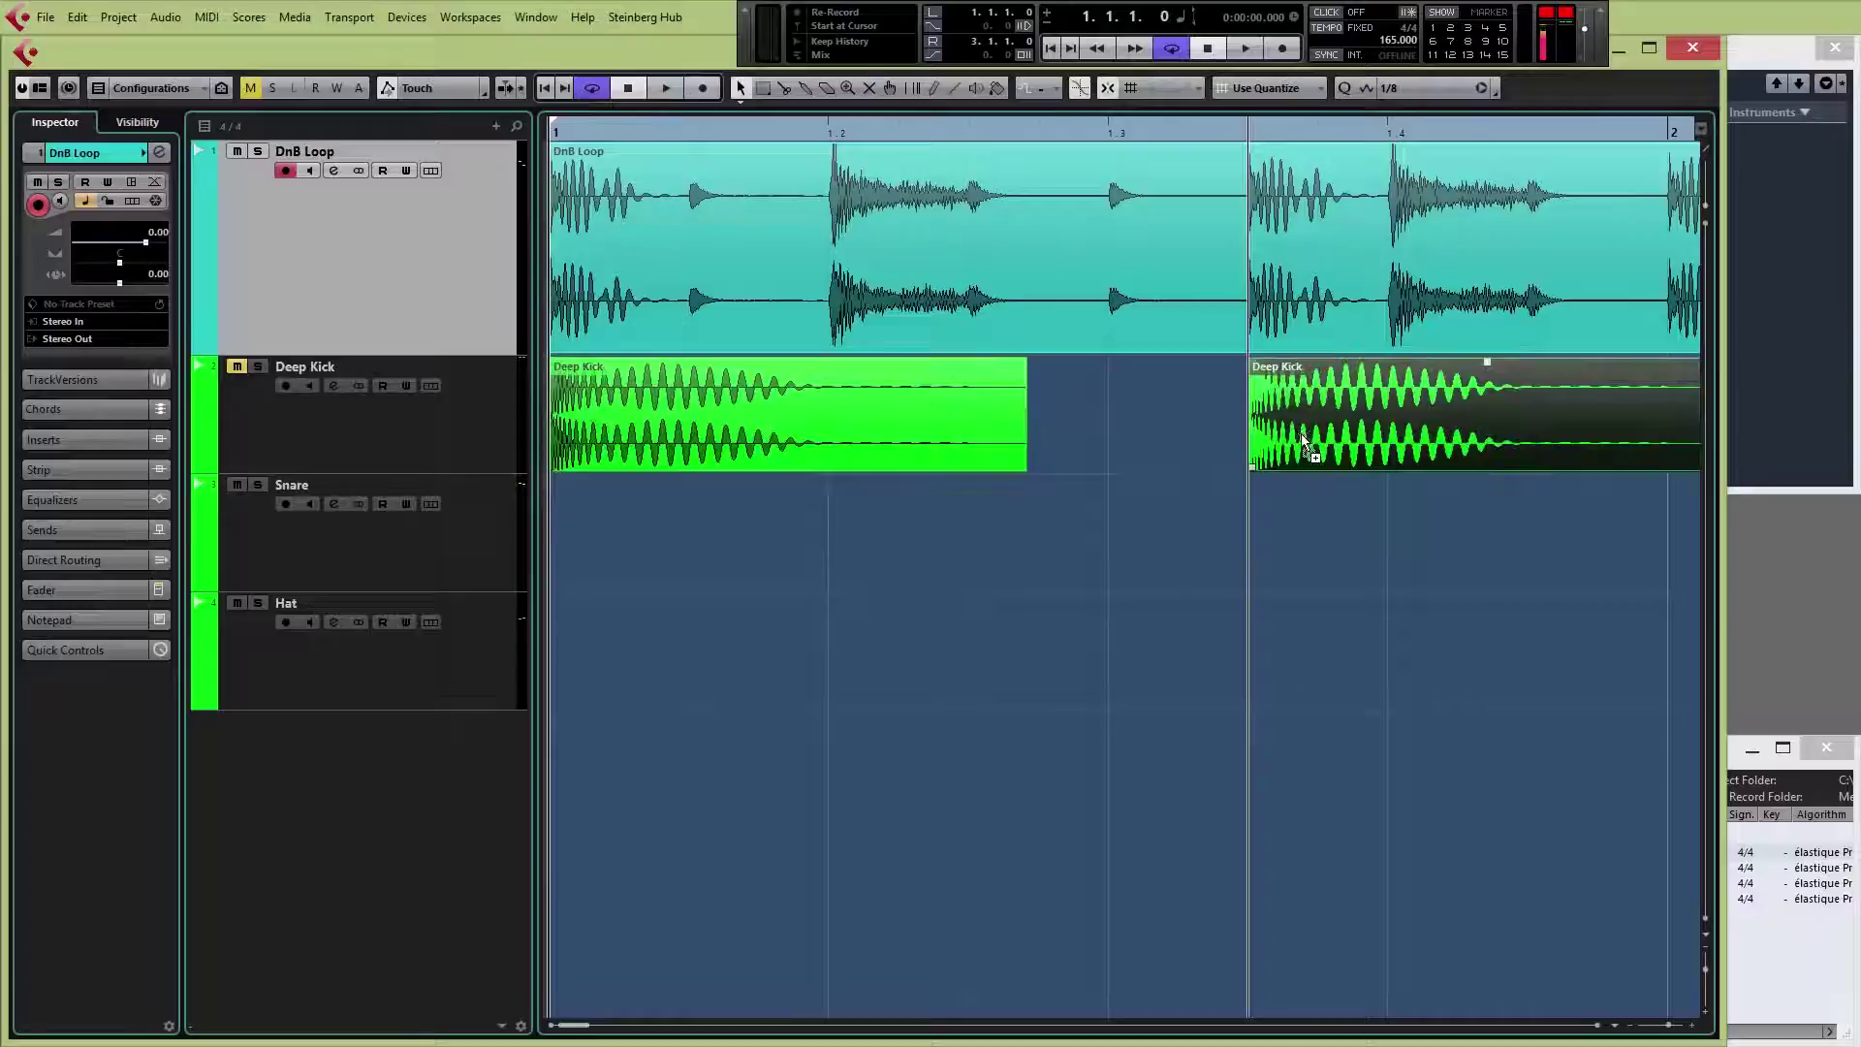
pyautogui.click(1250, 128)
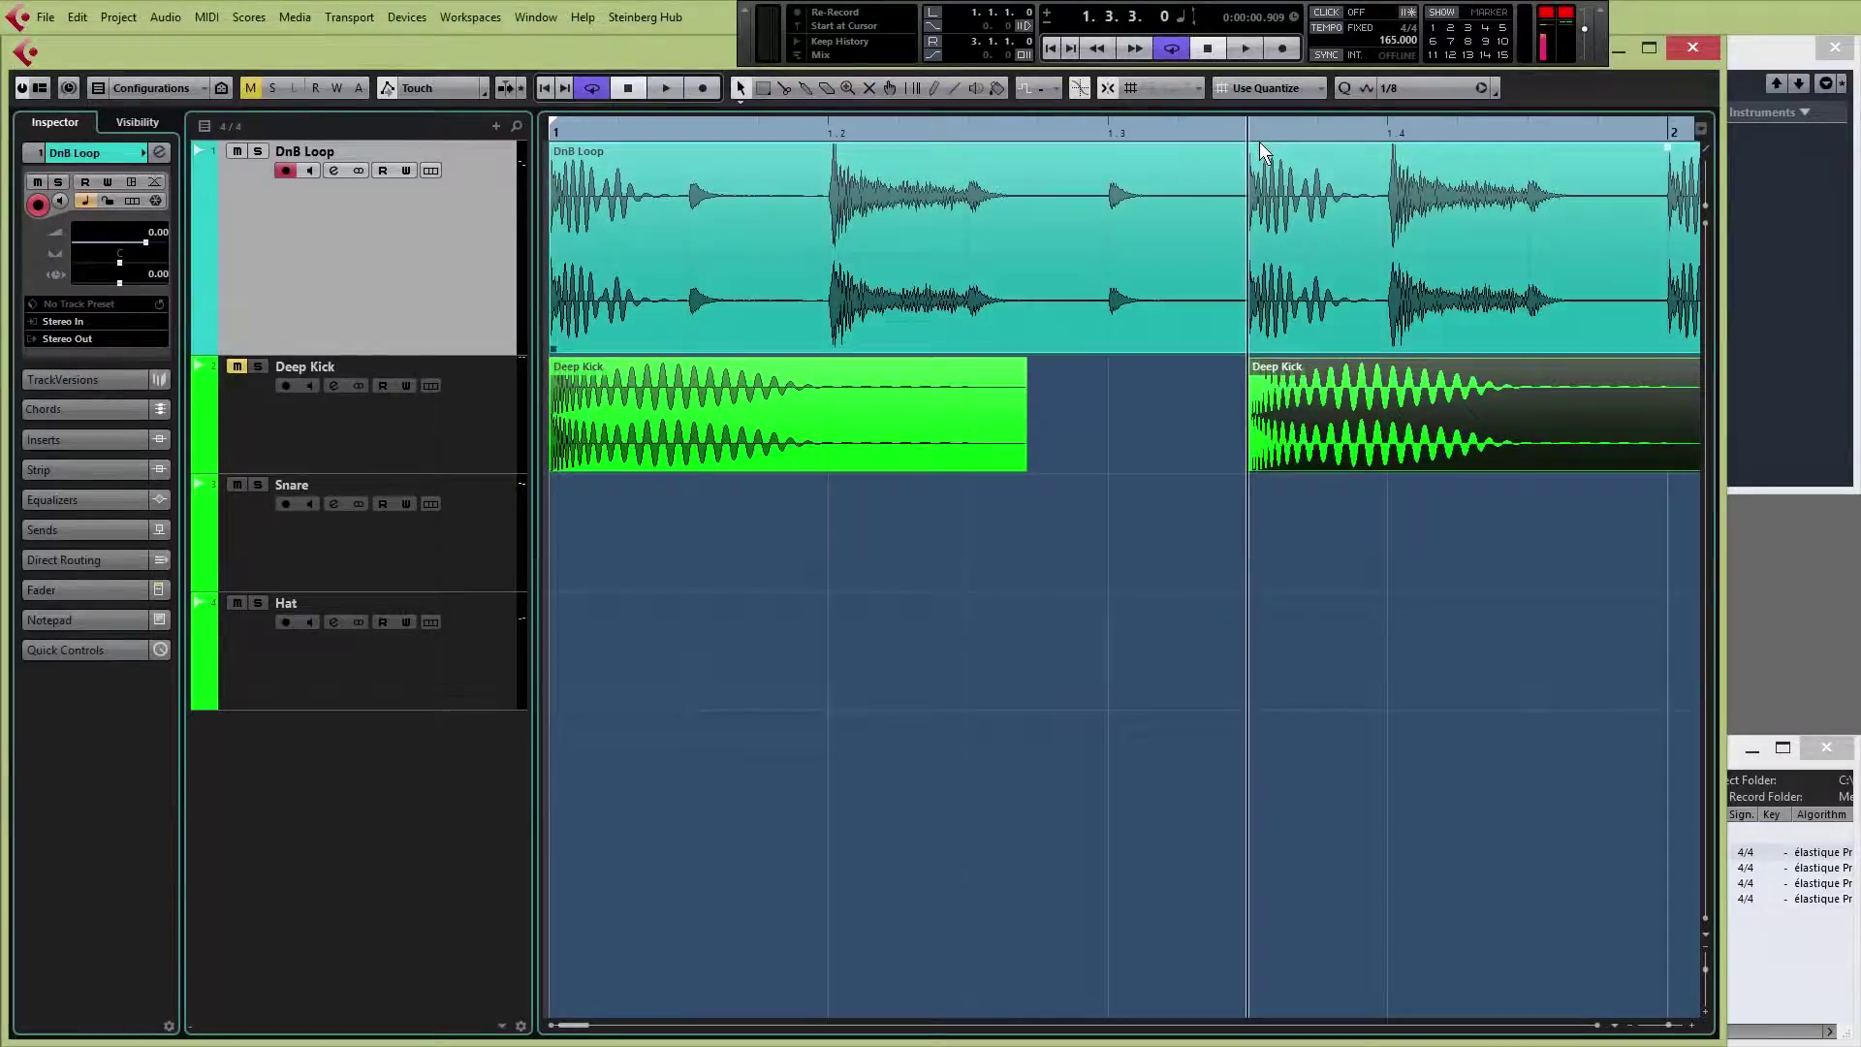
# - Trim the copied Deep Kick event to end at bar 2 and add a short fade-out
pyautogui.hscroll(5, 1600, 1032)
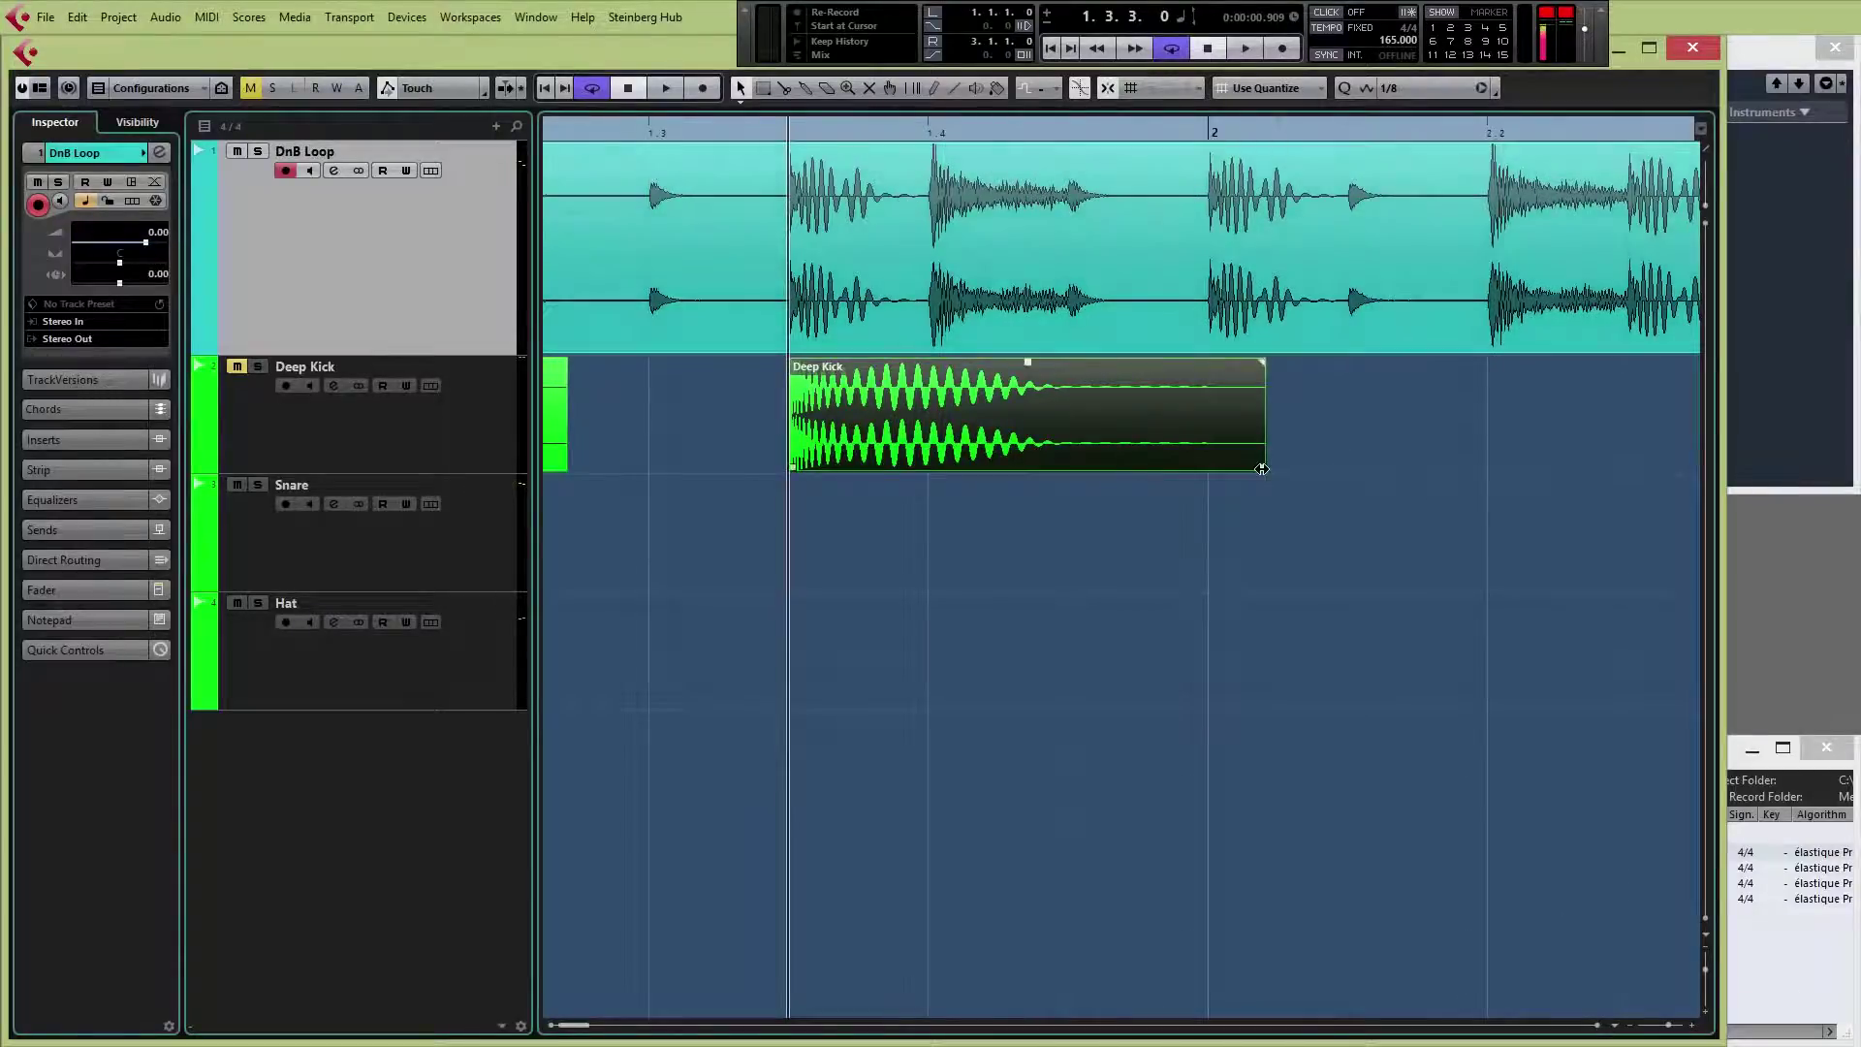
pyautogui.click(1207, 124)
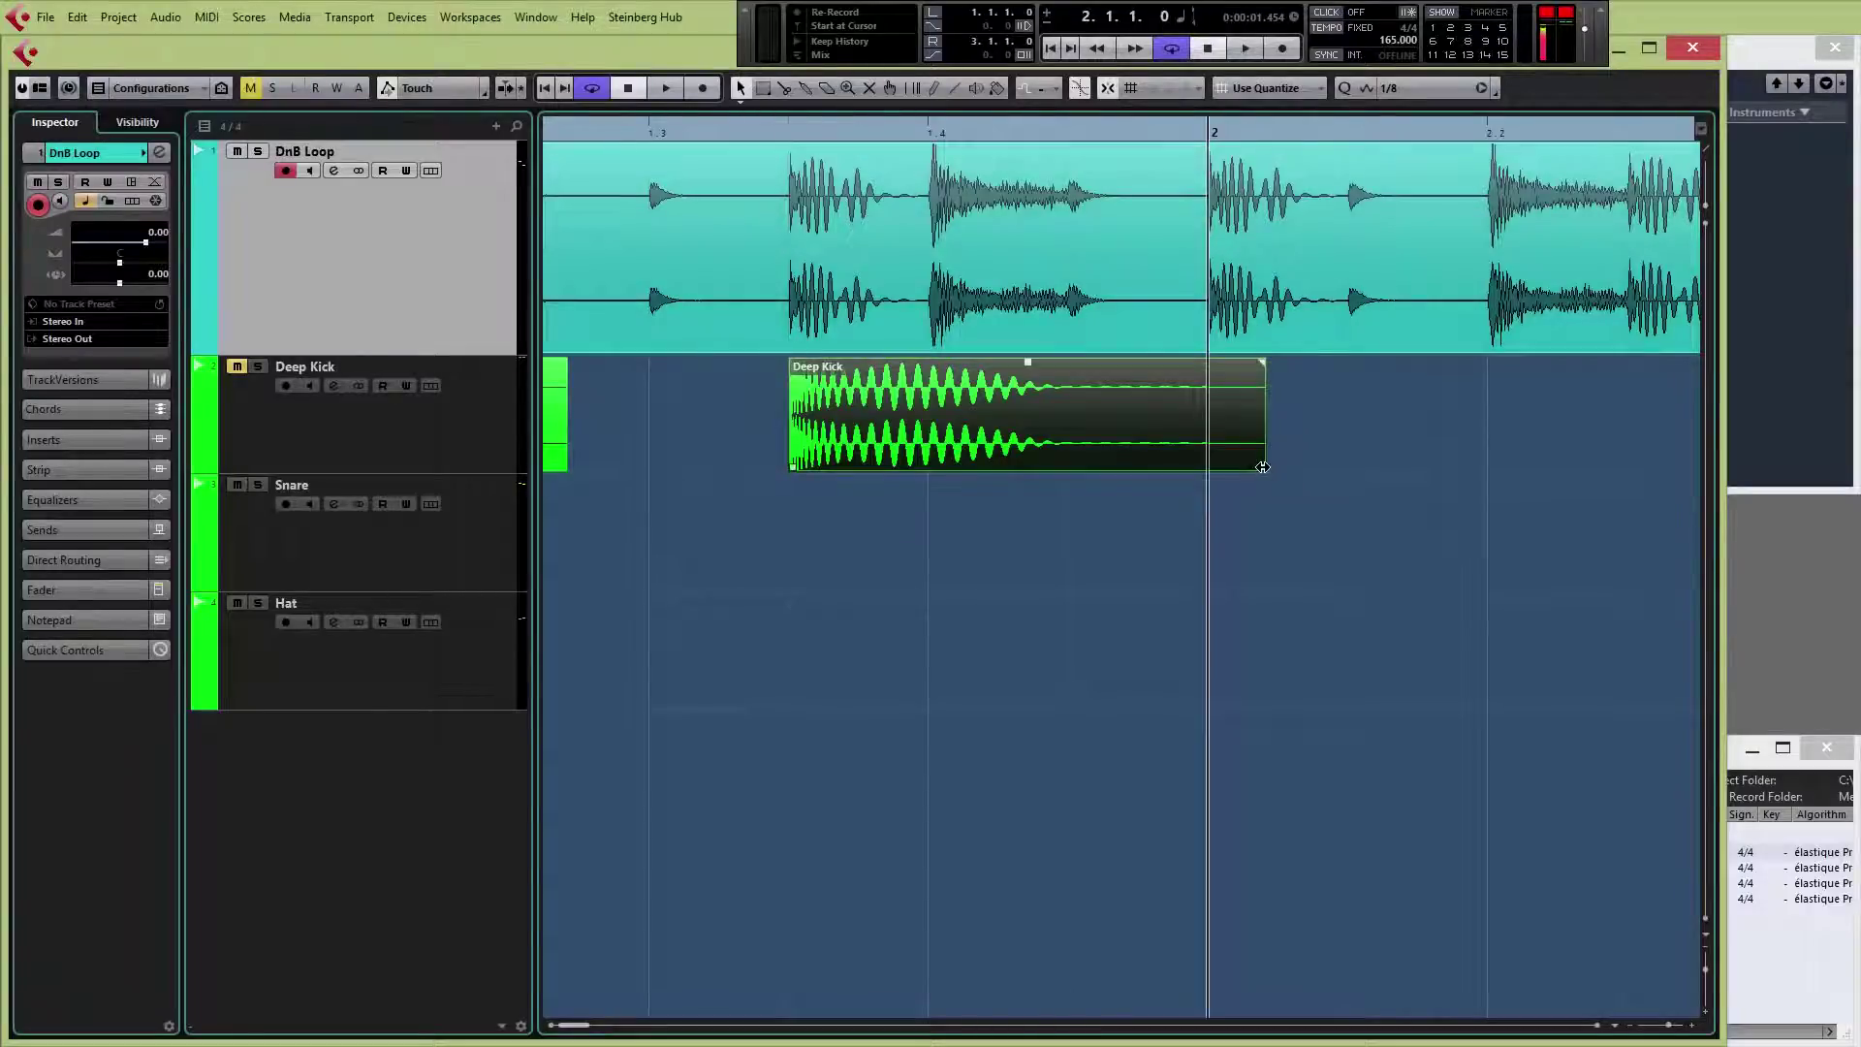
pyautogui.moveTo(1266, 467); pyautogui.dragTo(1224, 467)
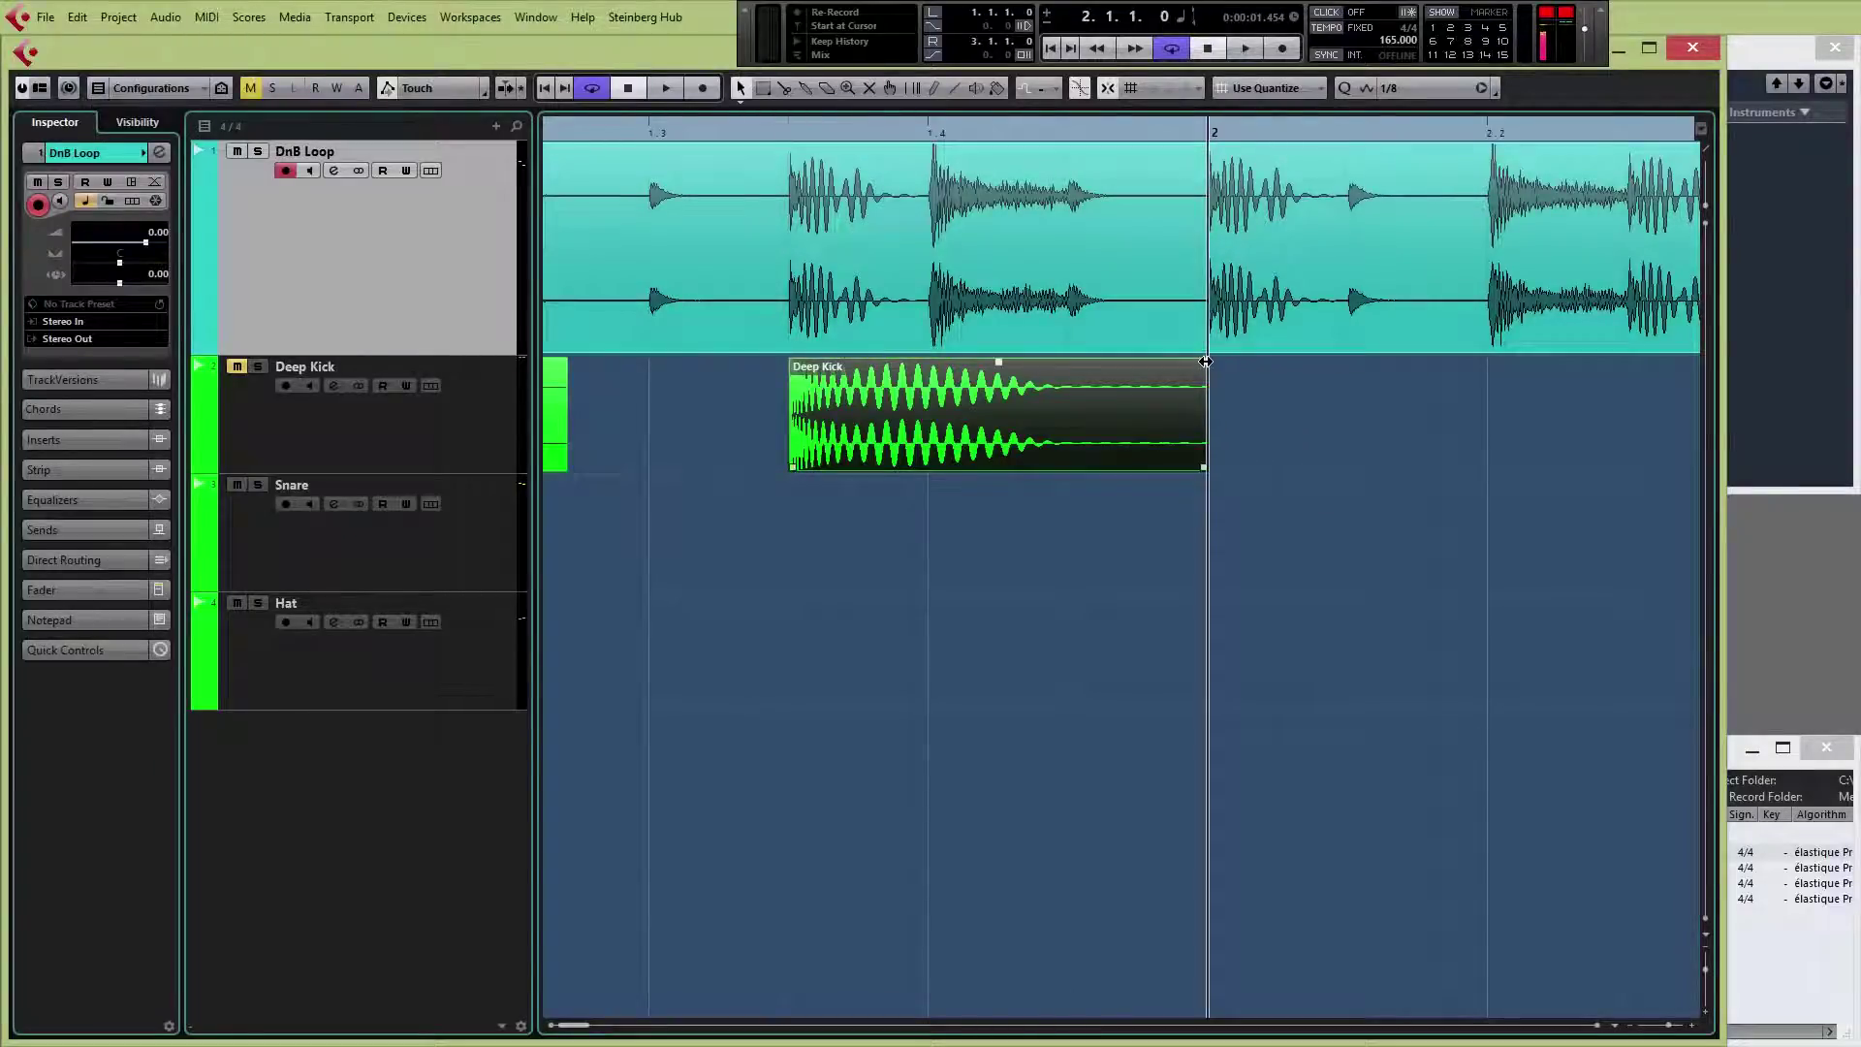
pyautogui.moveTo(1205, 361); pyautogui.dragTo(1187, 361)
# - Copy the trimmed Deep Kick event to the kick hit at bar 2
pyautogui.moveTo(834, 405); pyautogui.dragTo(1223, 407)
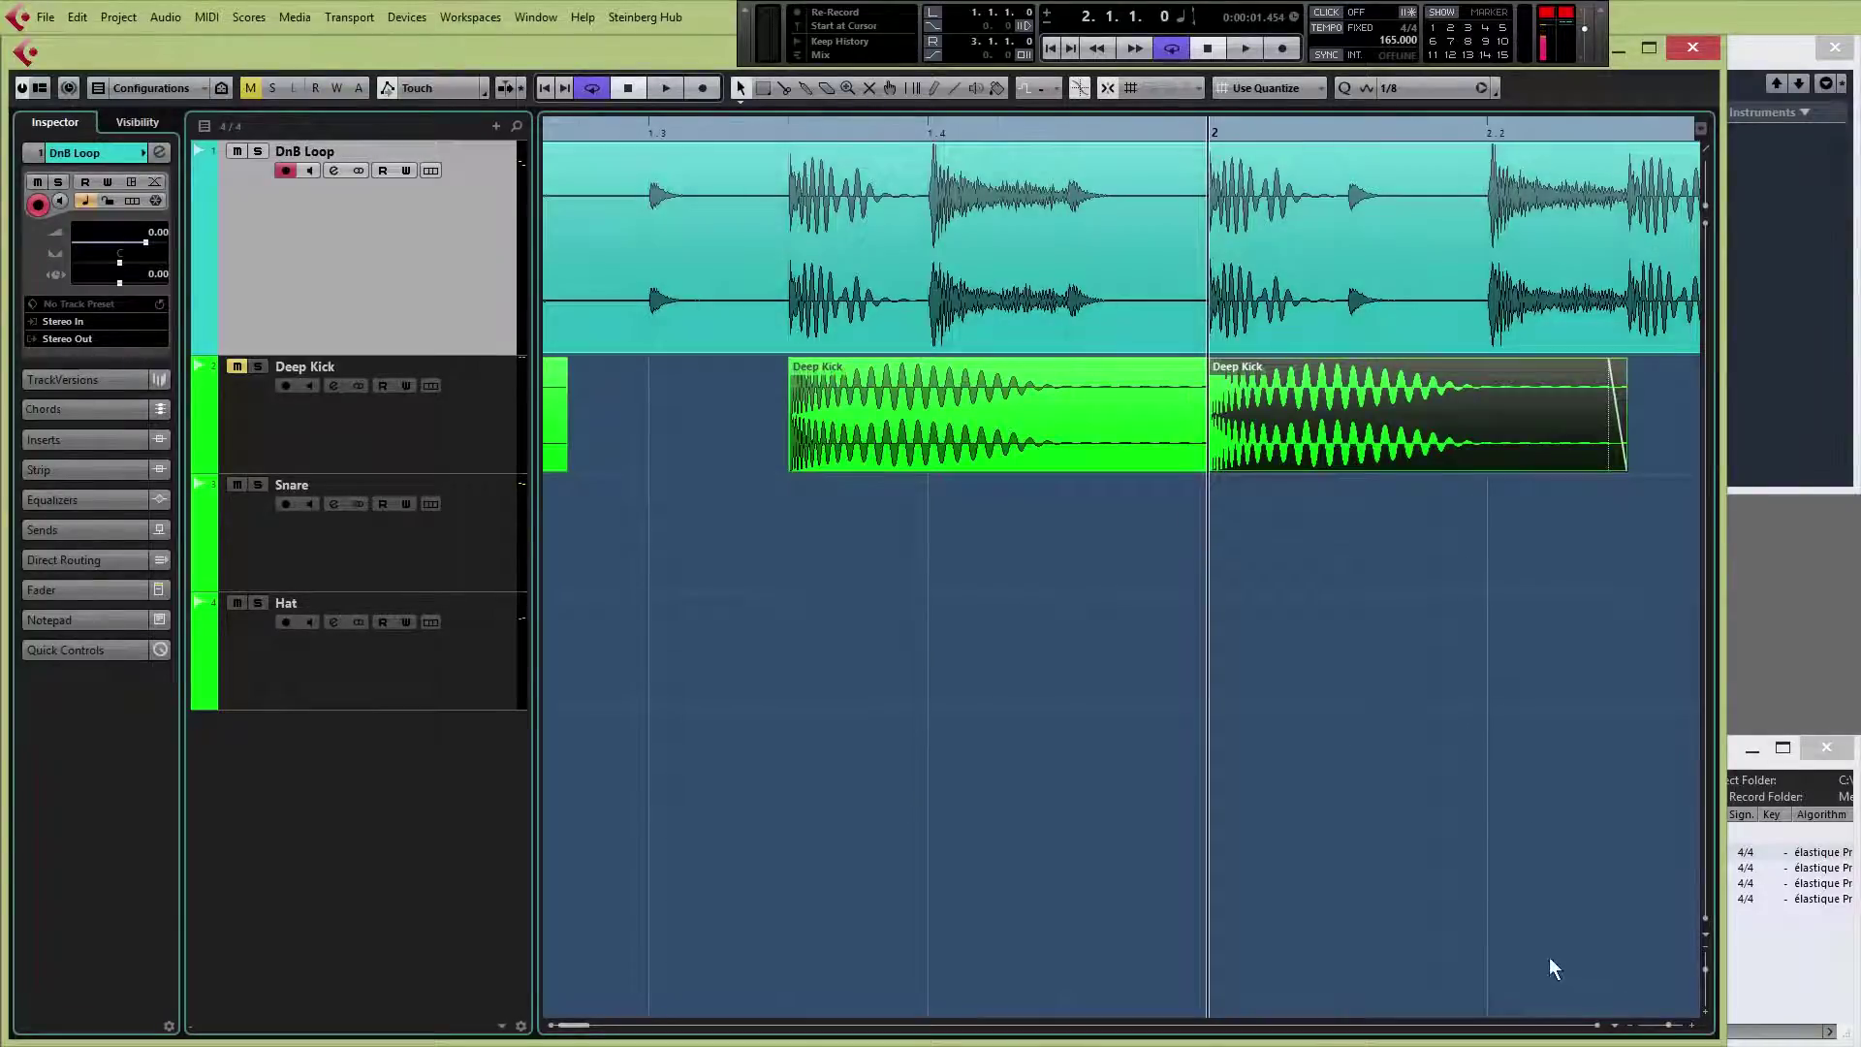
# - Copy the Deep Kick event from bar 2 to the kick hit at 2.2.3 and trim its end to just before 2.3.3
pyautogui.hscroll(4, 1591, 1024)
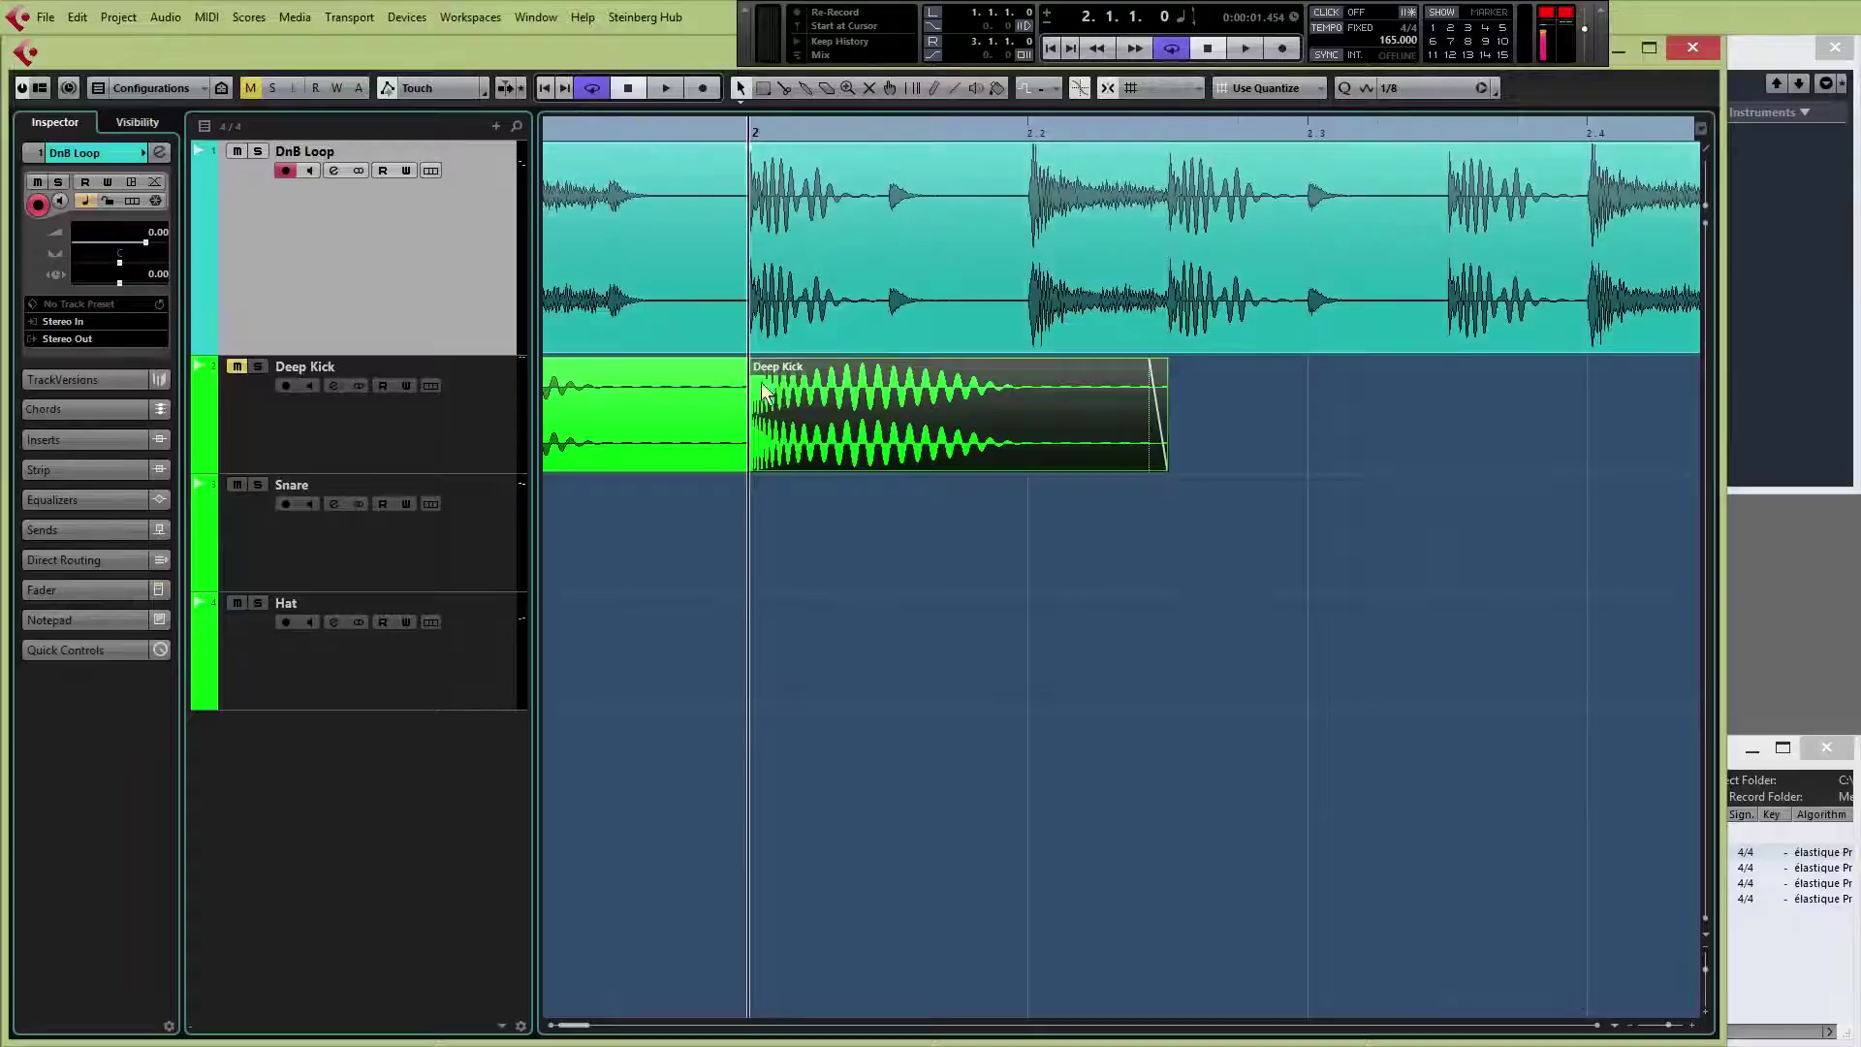
pyautogui.moveTo(765, 393); pyautogui.dragTo(1225, 444)
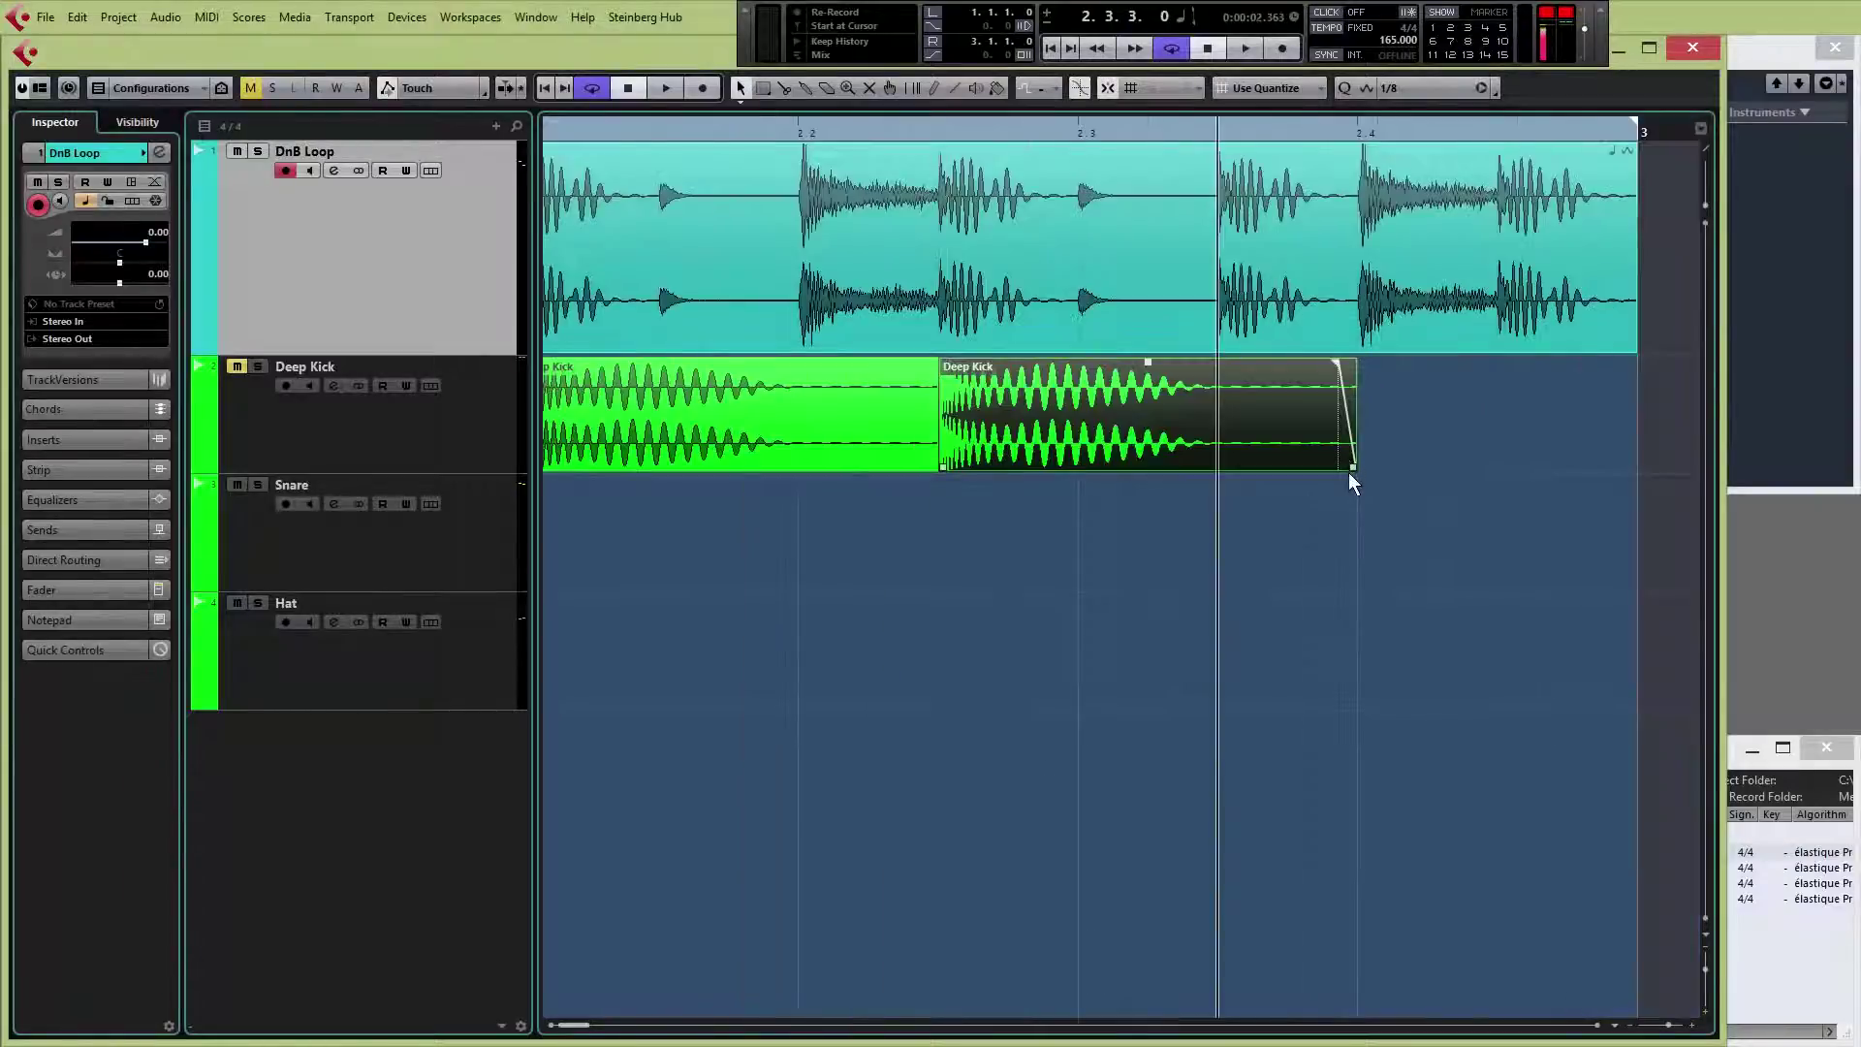
pyautogui.moveTo(1350, 477); pyautogui.dragTo(1210, 473)
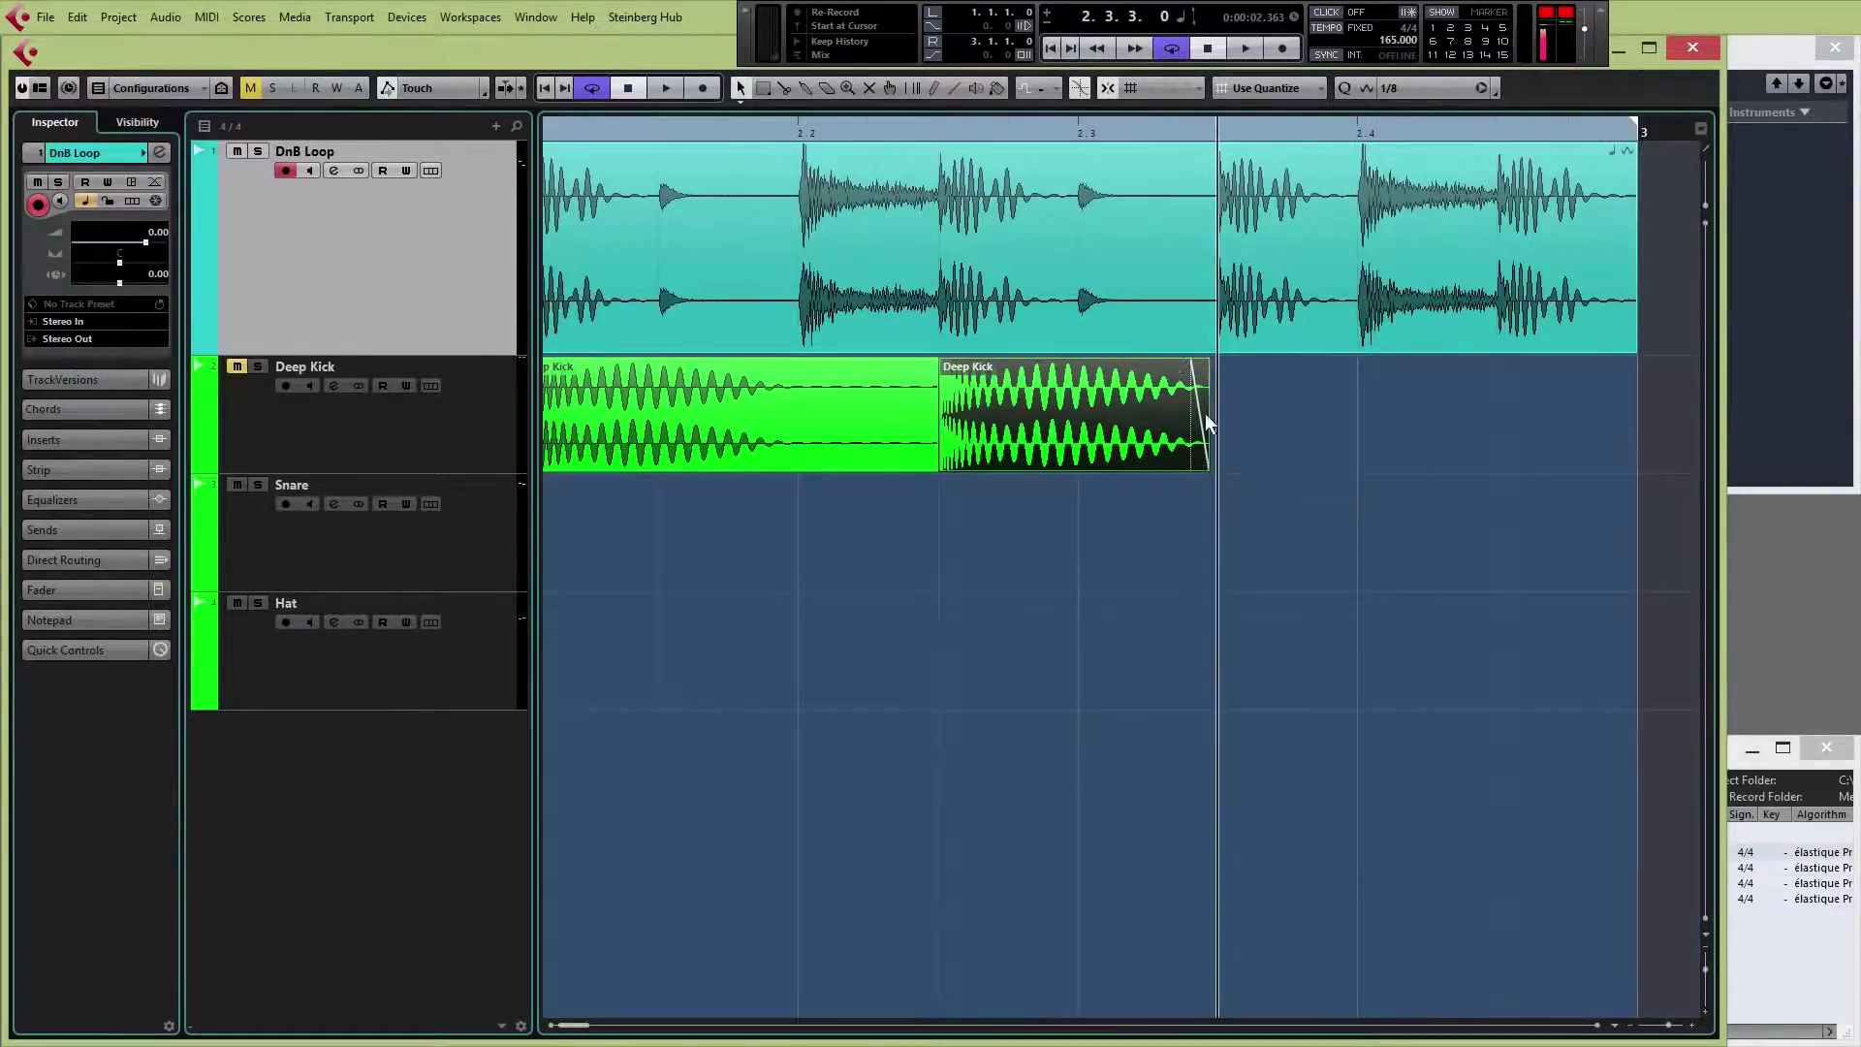
# - Copy the shortened Deep Kick event to the kick hits at 2.3.3 and 2.4.3, trimming the last copy to end at bar 3
pyautogui.moveTo(1044, 415); pyautogui.dragTo(1561, 409)
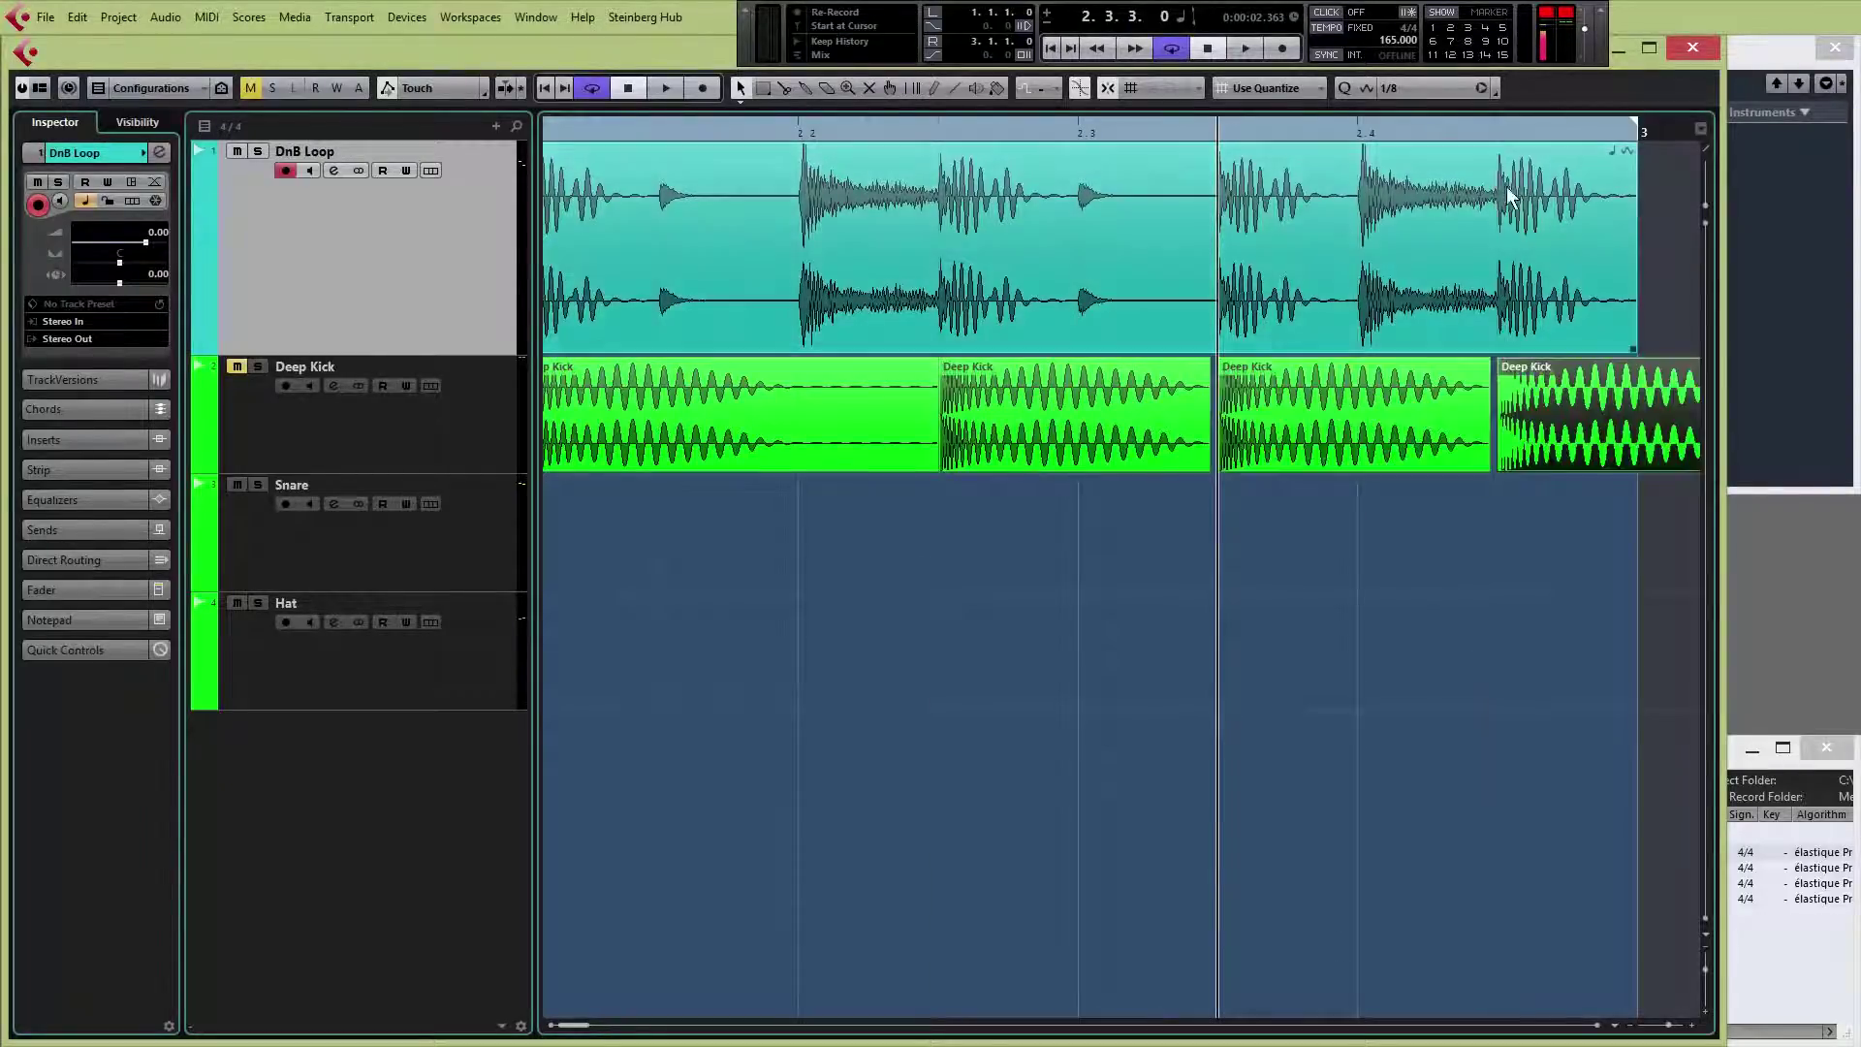
pyautogui.click(1490, 133)
pyautogui.hscroll(2, 1602, 1028)
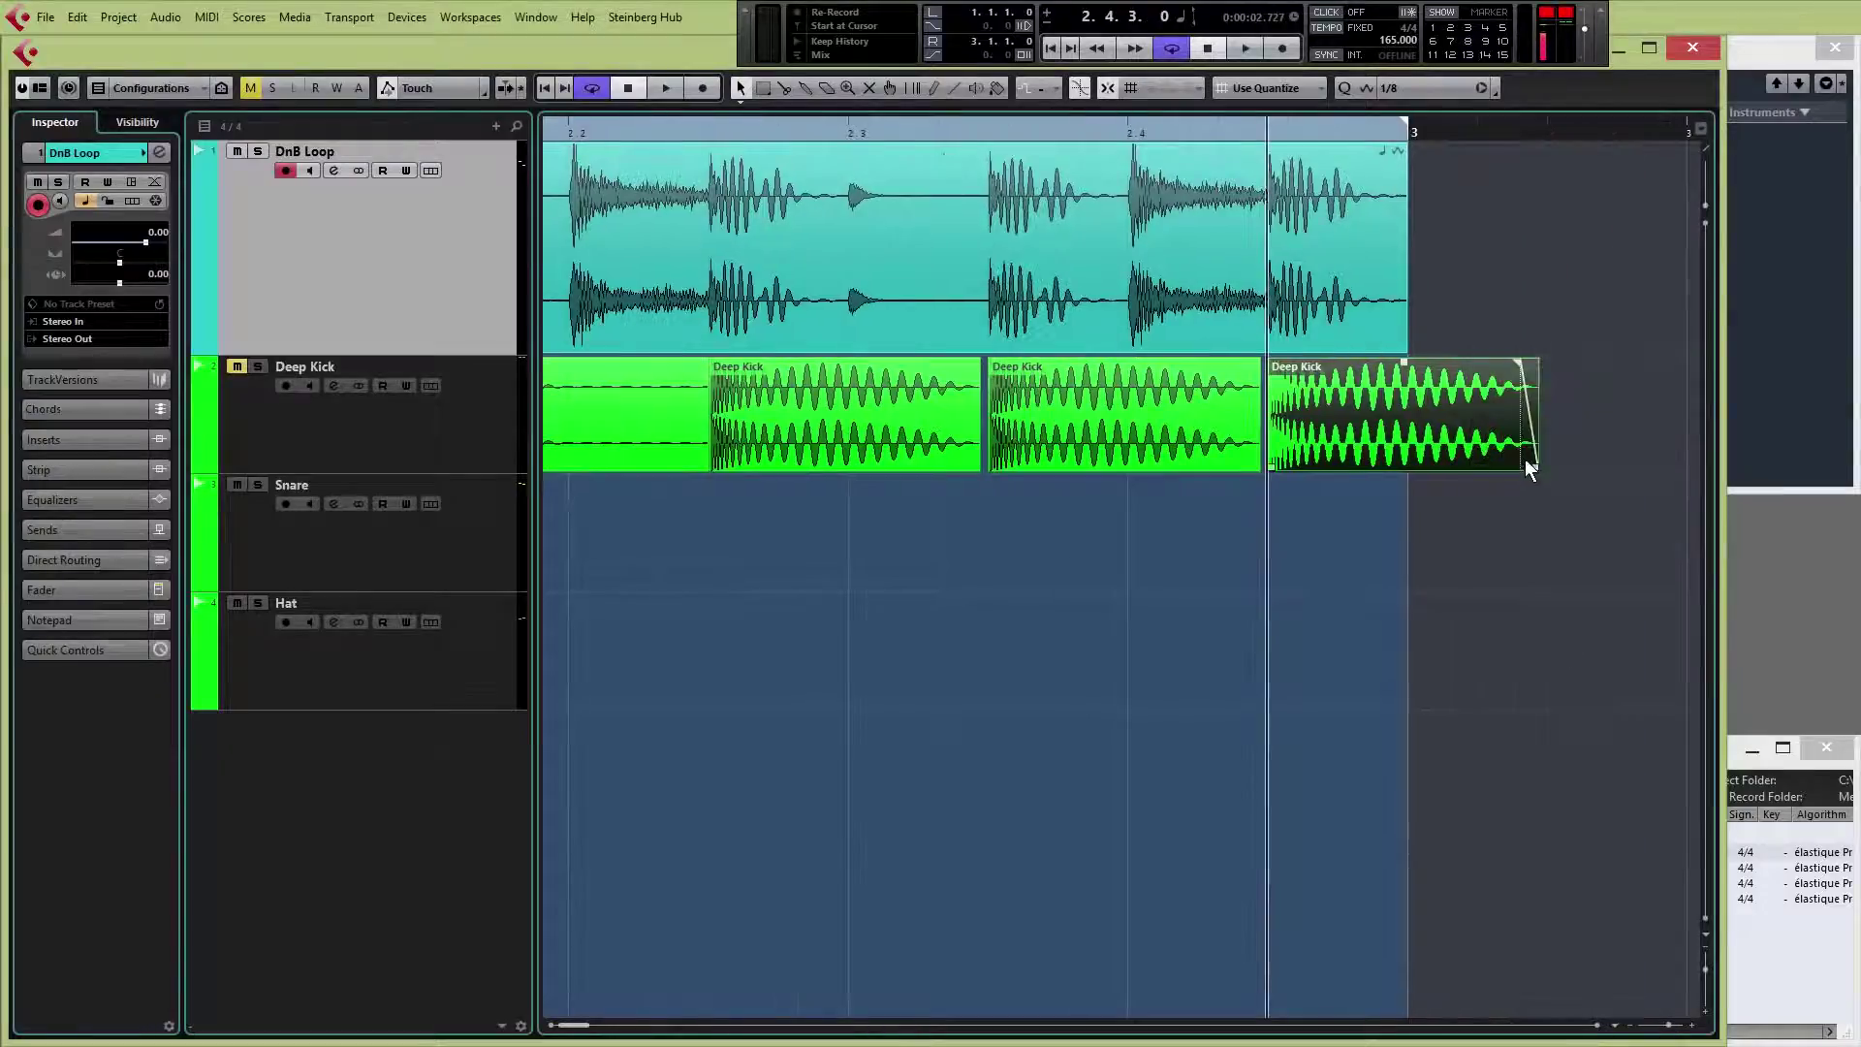
pyautogui.moveTo(1535, 473); pyautogui.dragTo(1420, 471)
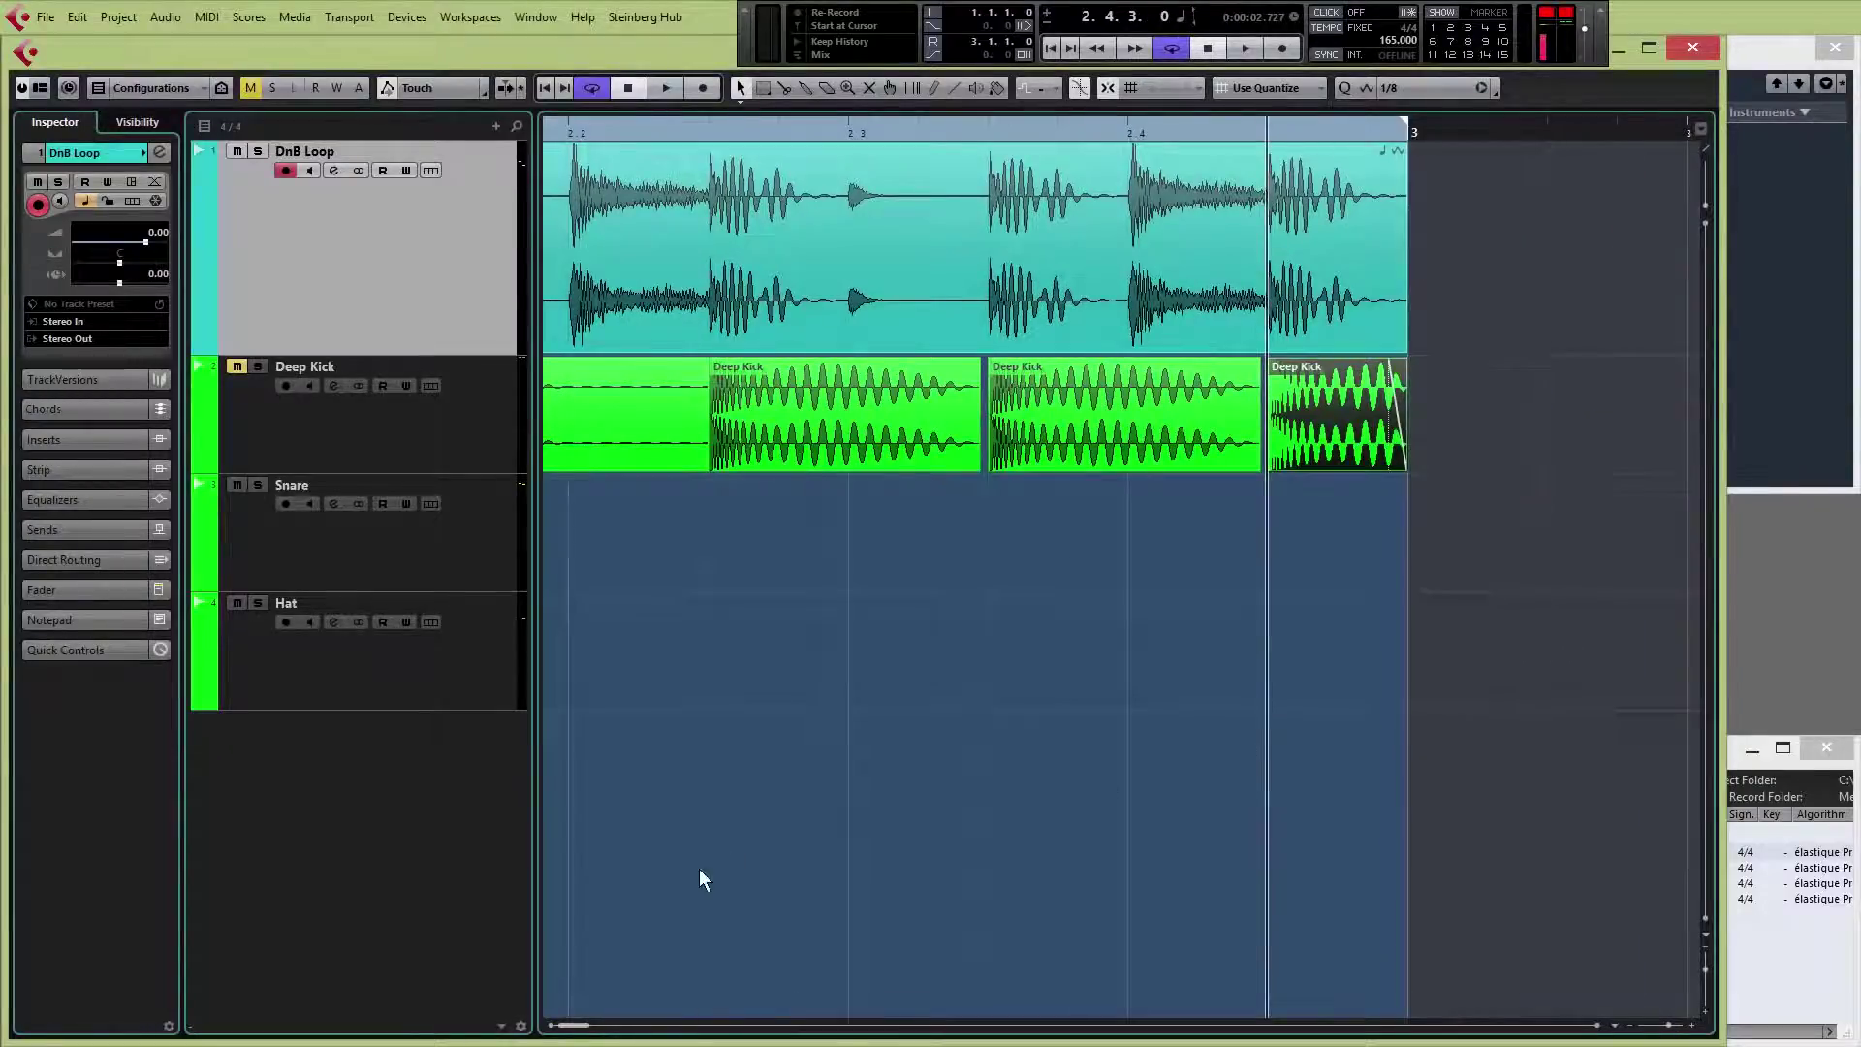
pyautogui.press('KP_Decimal')
pyautogui.press('g')
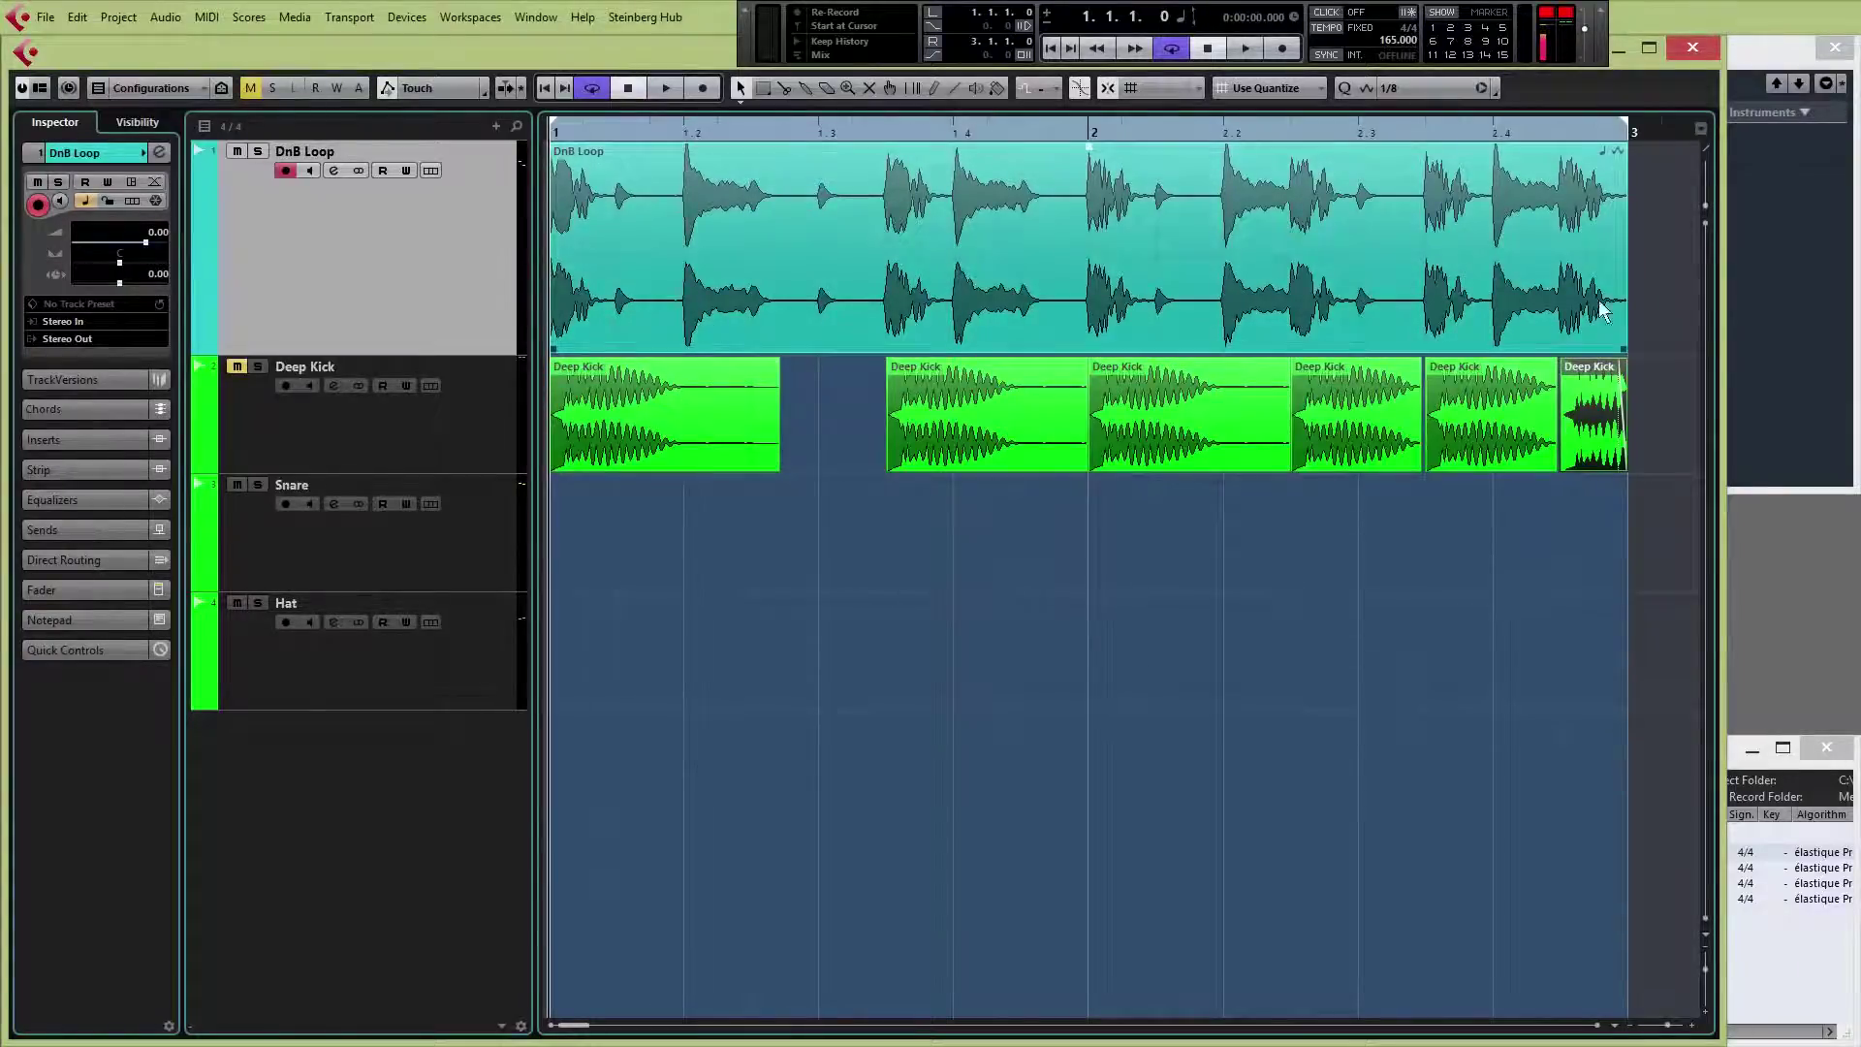
# - Place the Snare sample from the Pool on the Snare track at the snare hit on beat 1.2
pyautogui.click(1787, 989)
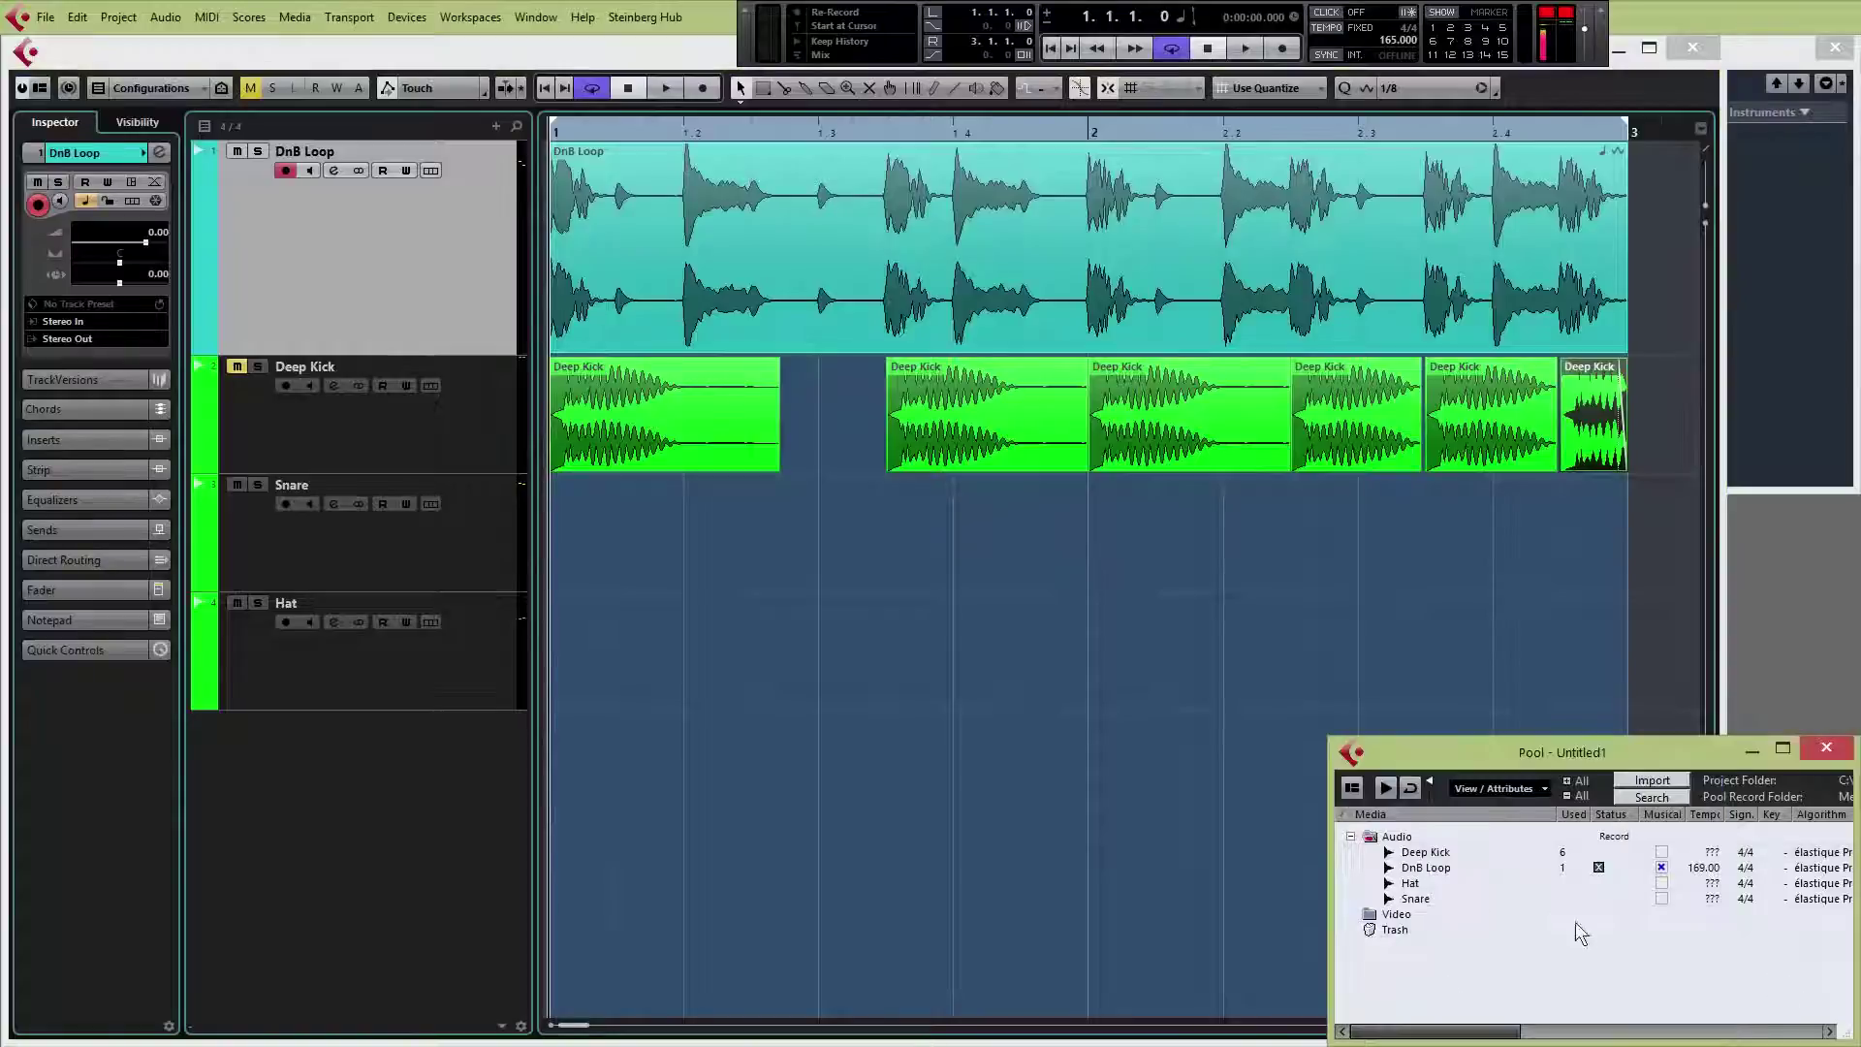
pyautogui.moveTo(1418, 908); pyautogui.dragTo(682, 563)
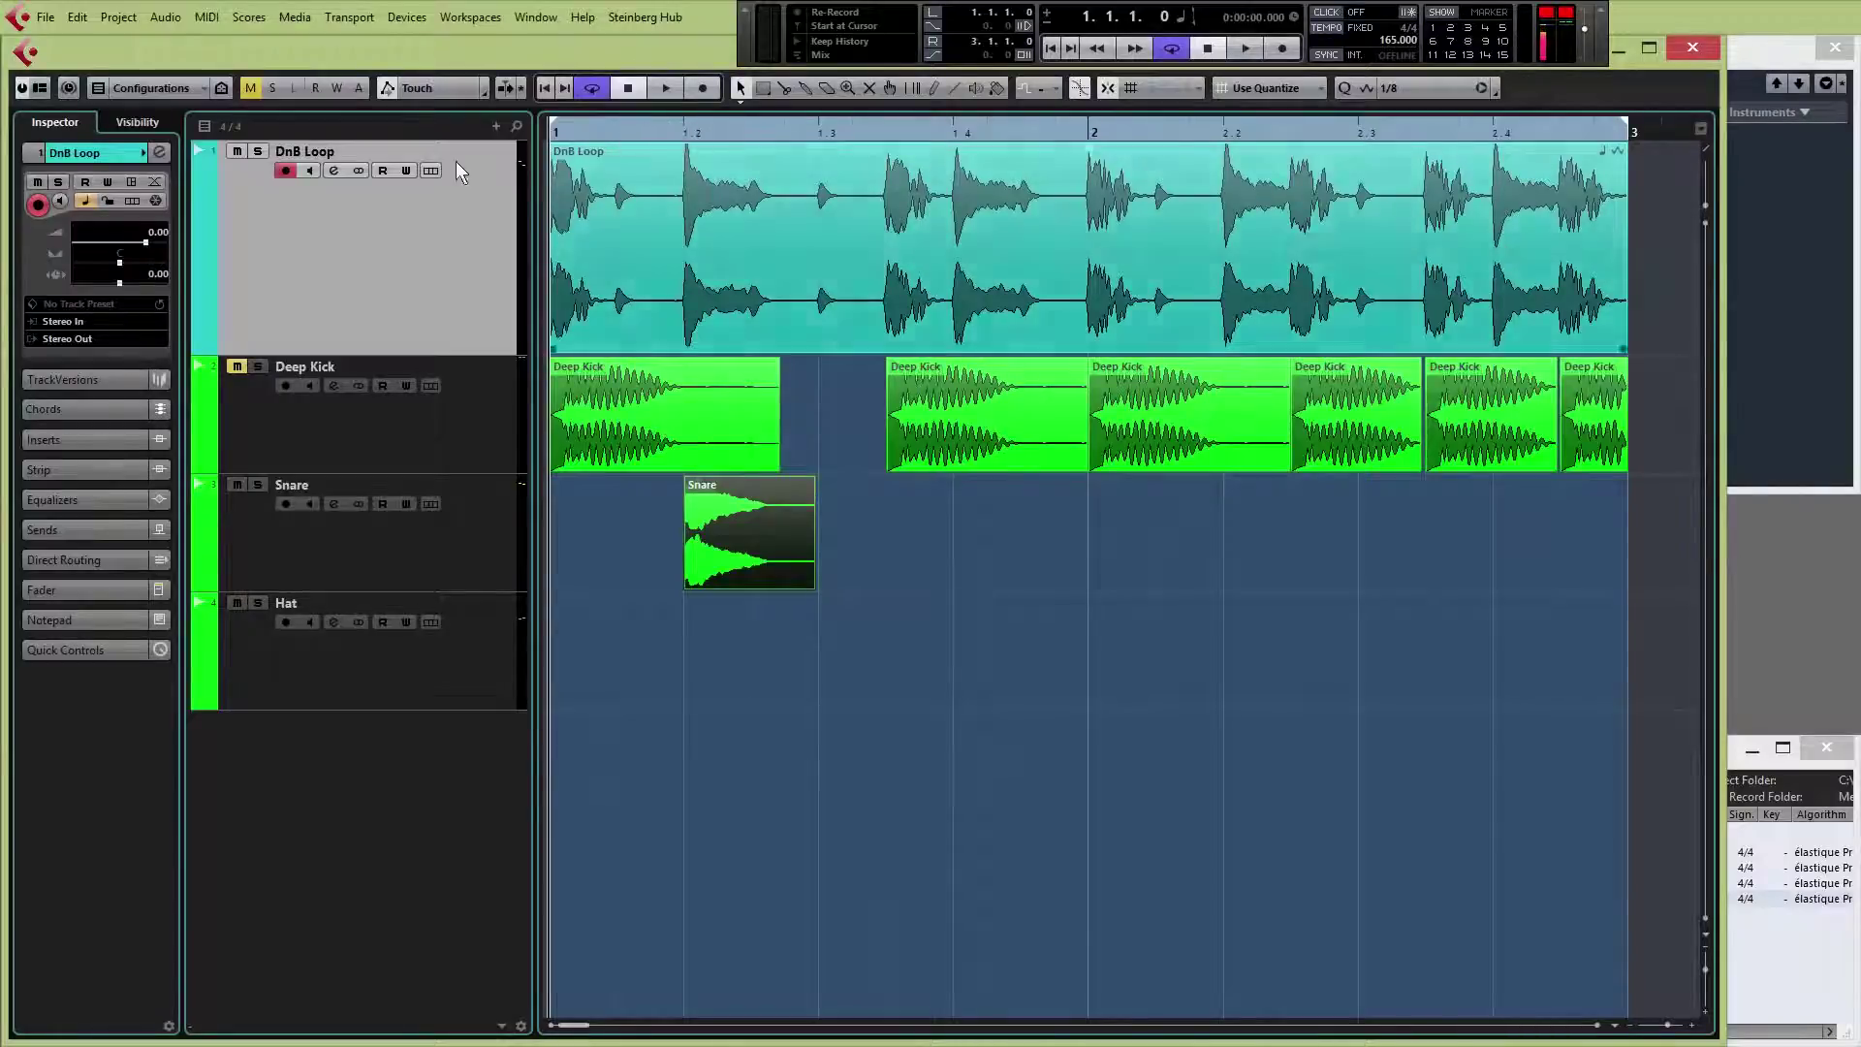
# - Audition the soloed DnB Loop track and copy the Snare event to the snare hits at 1.4, 2.2 and 2.4
pyautogui.click(259, 152)
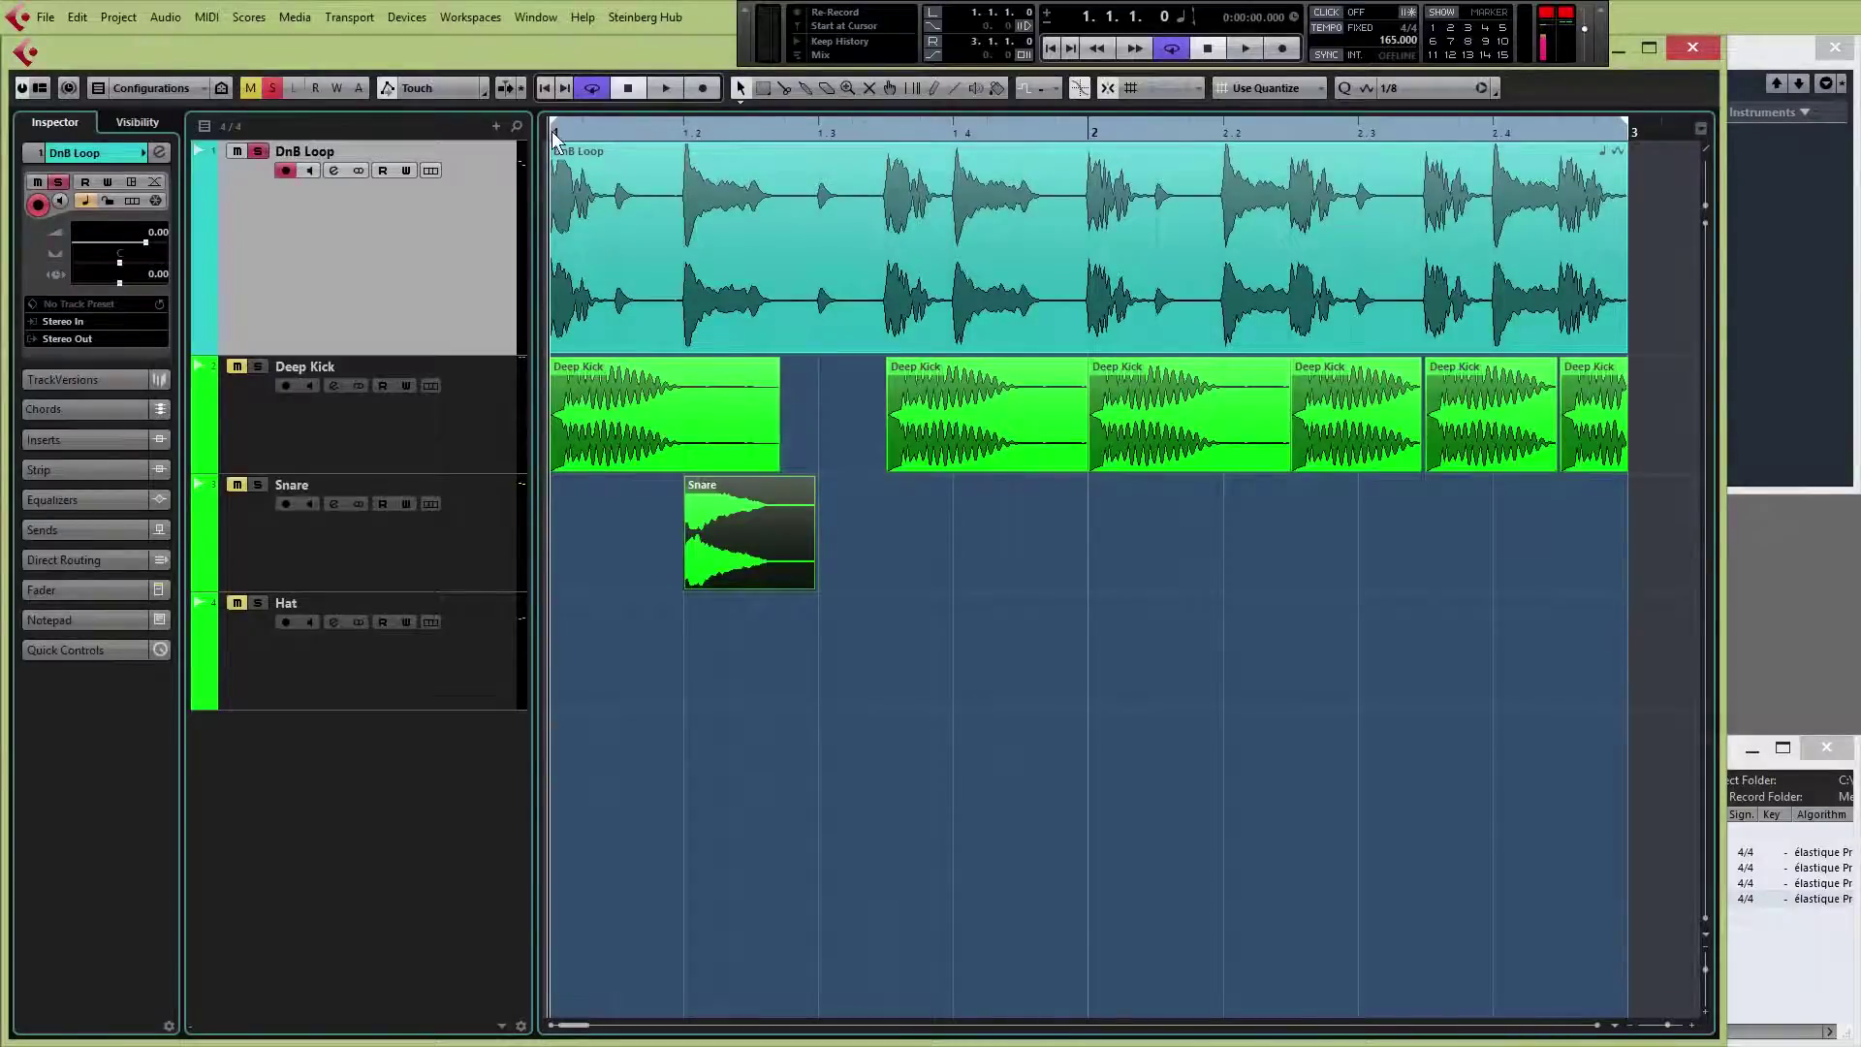
pyautogui.press('space')
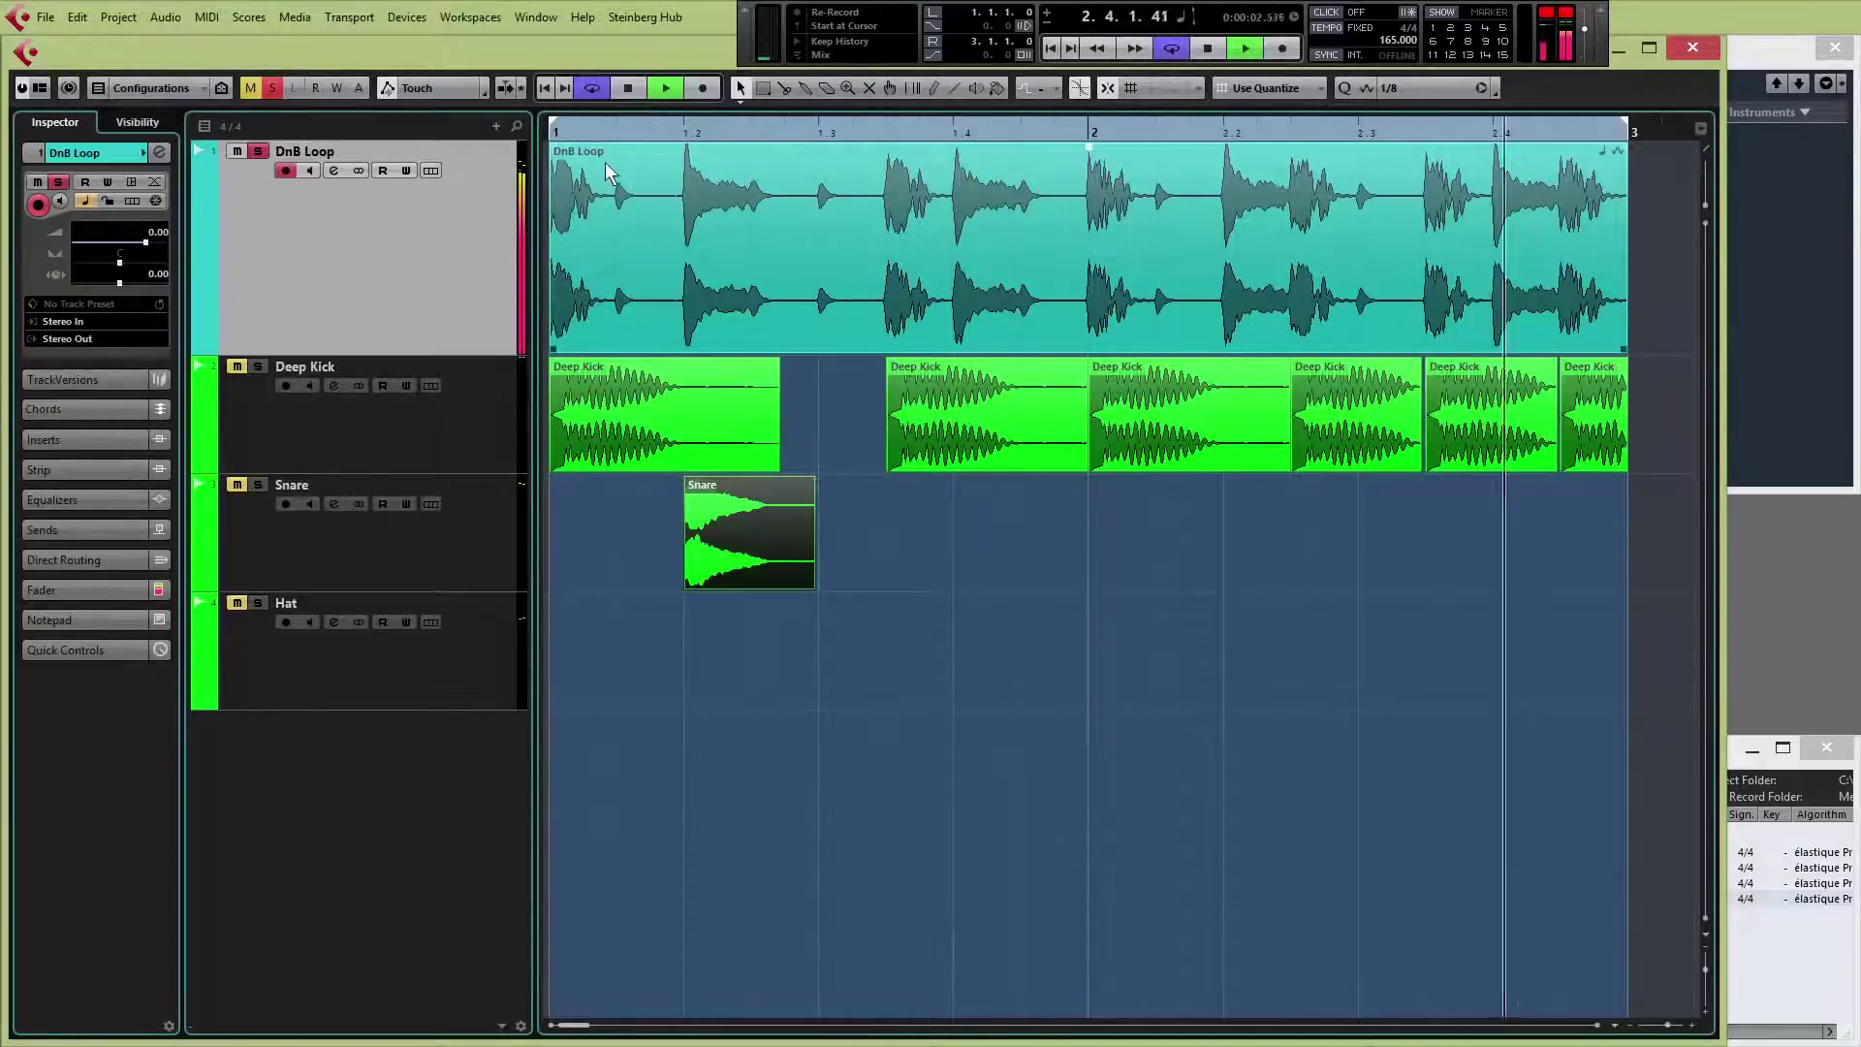
pyautogui.press('space')
pyautogui.click(560, 136)
pyautogui.click(676, 215)
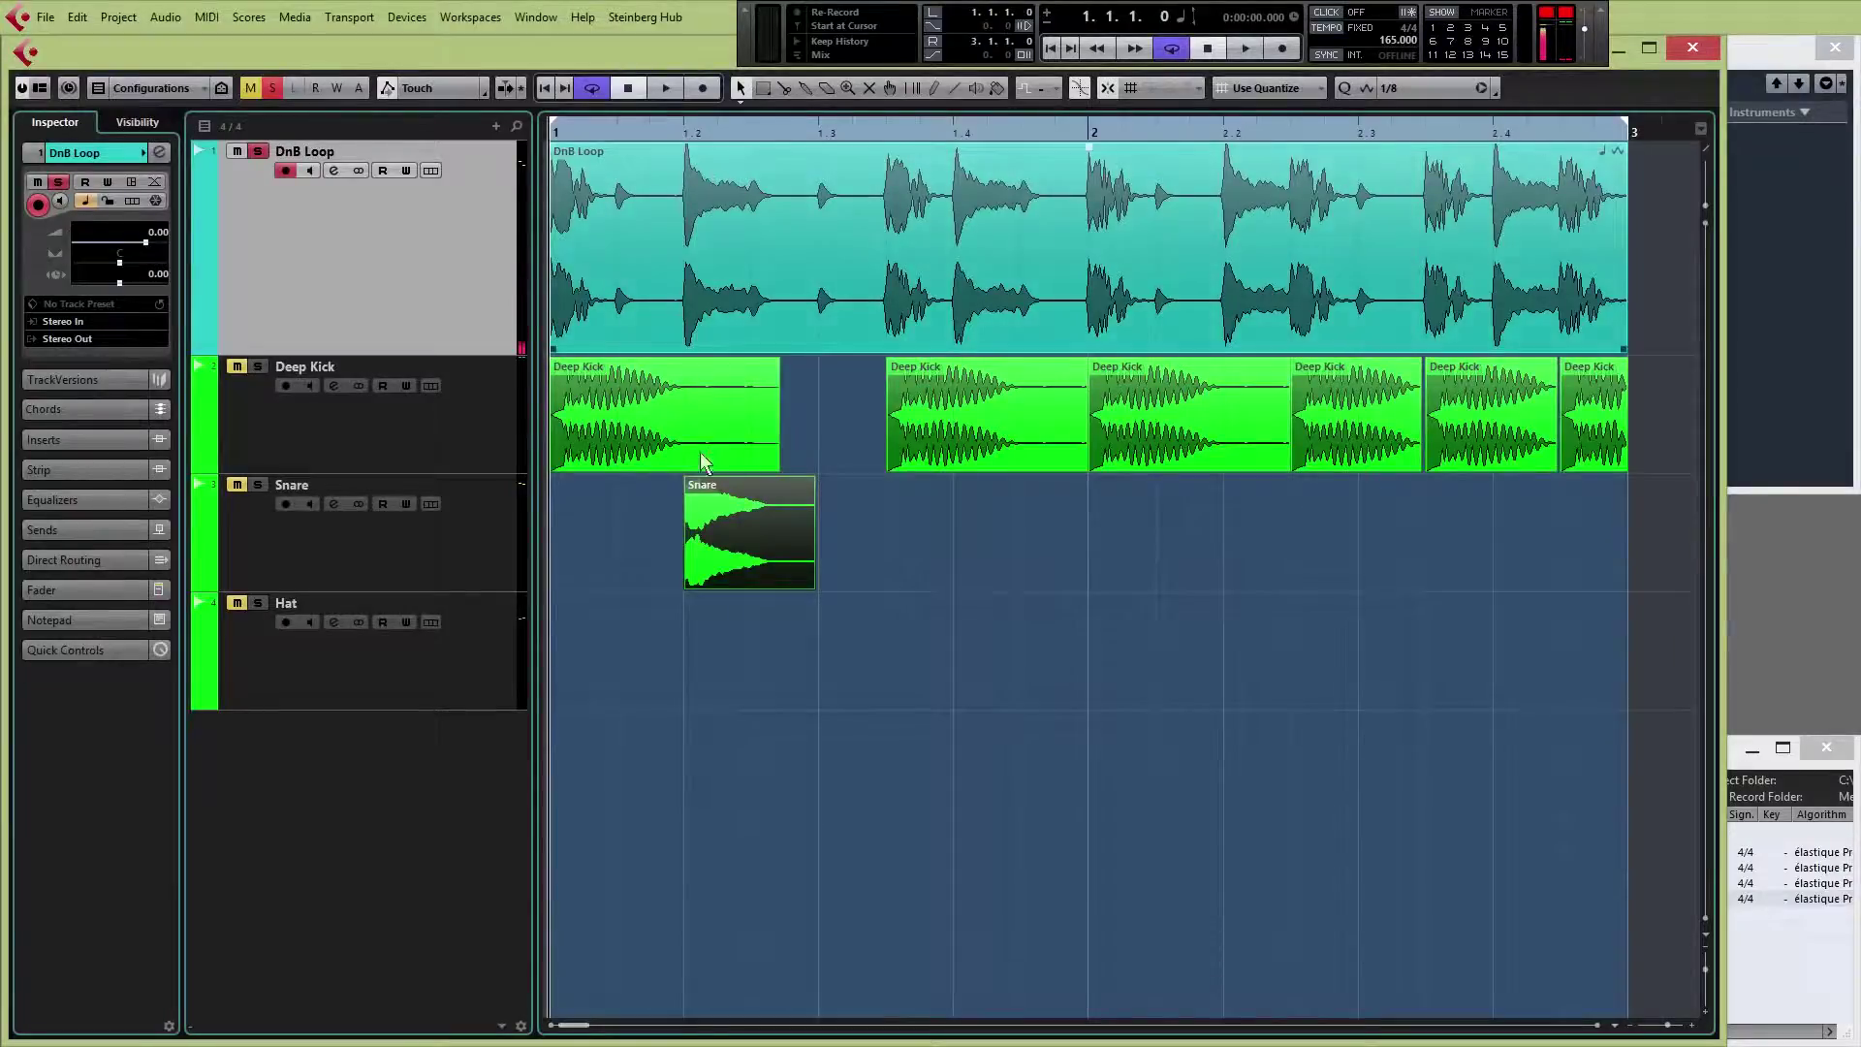
pyautogui.moveTo(725, 529); pyautogui.dragTo(1562, 563)
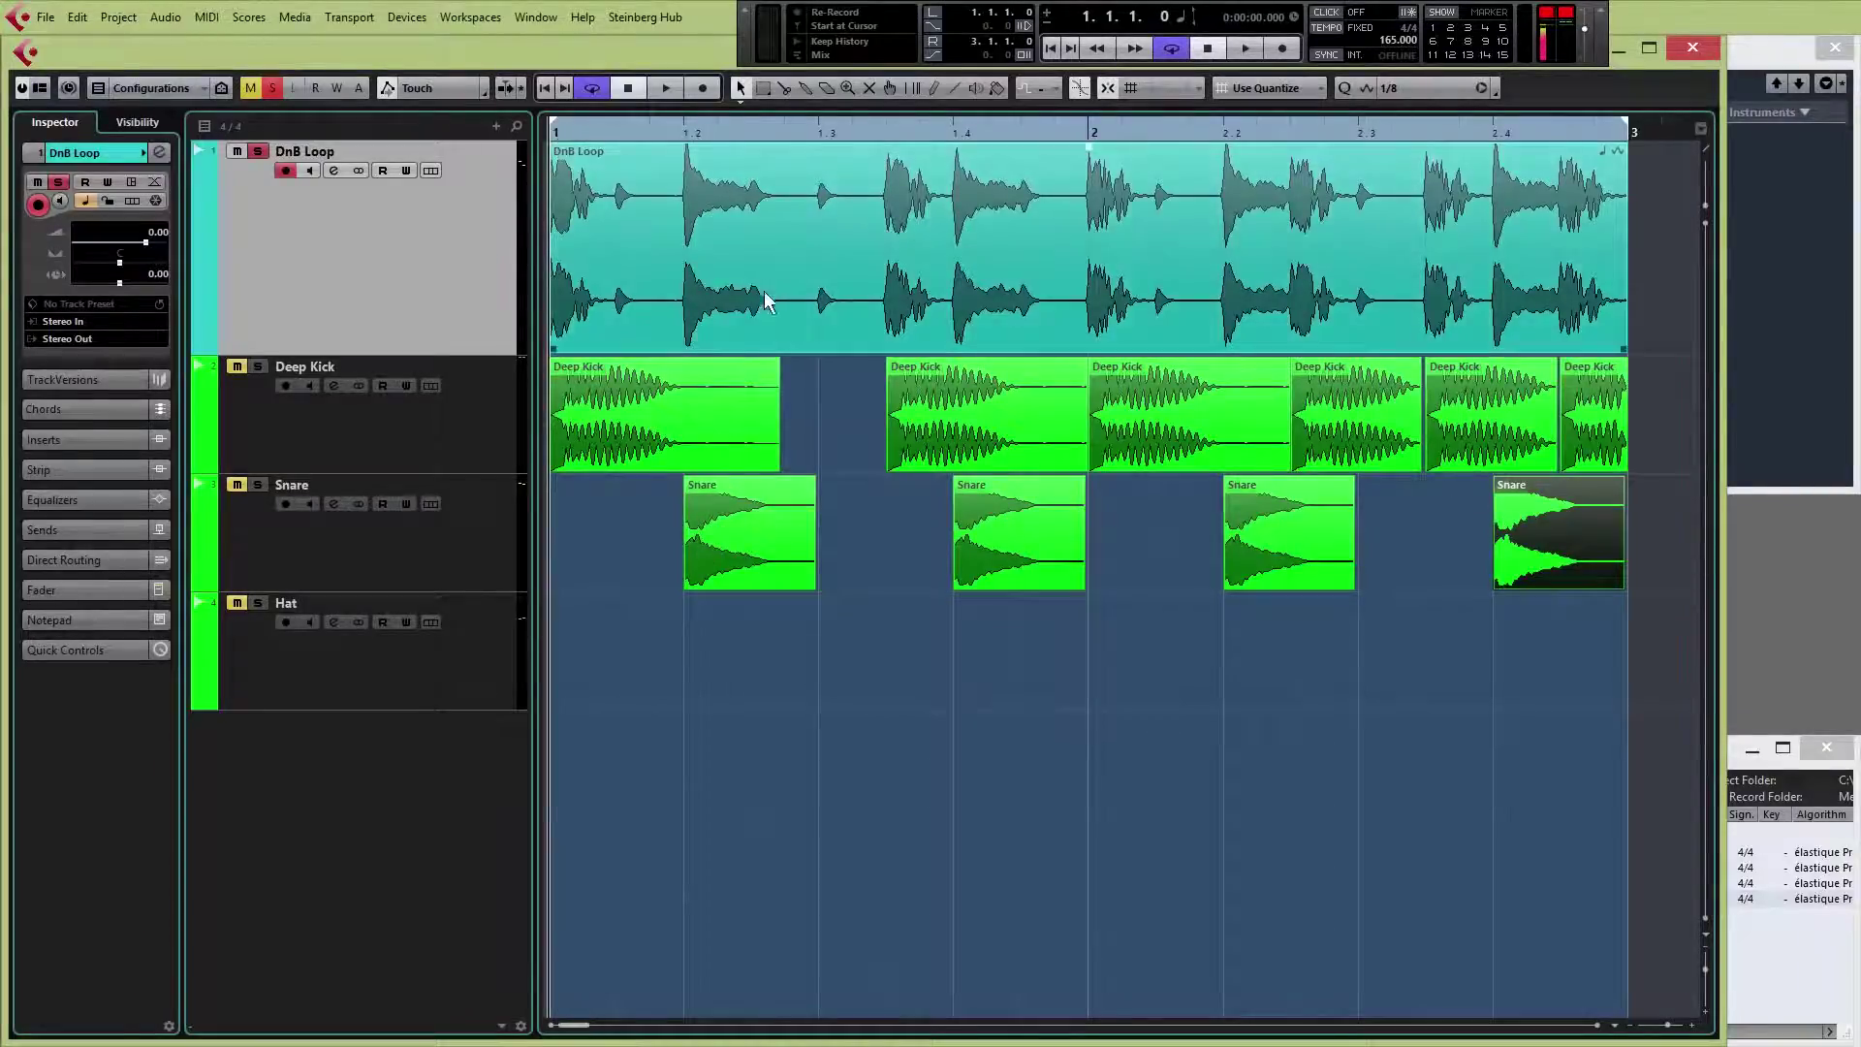
# - Compare the DnB Loop with the kick and snare pattern by switching its solo during playback, and replay the soloed loop from bar 1
pyautogui.press('space')
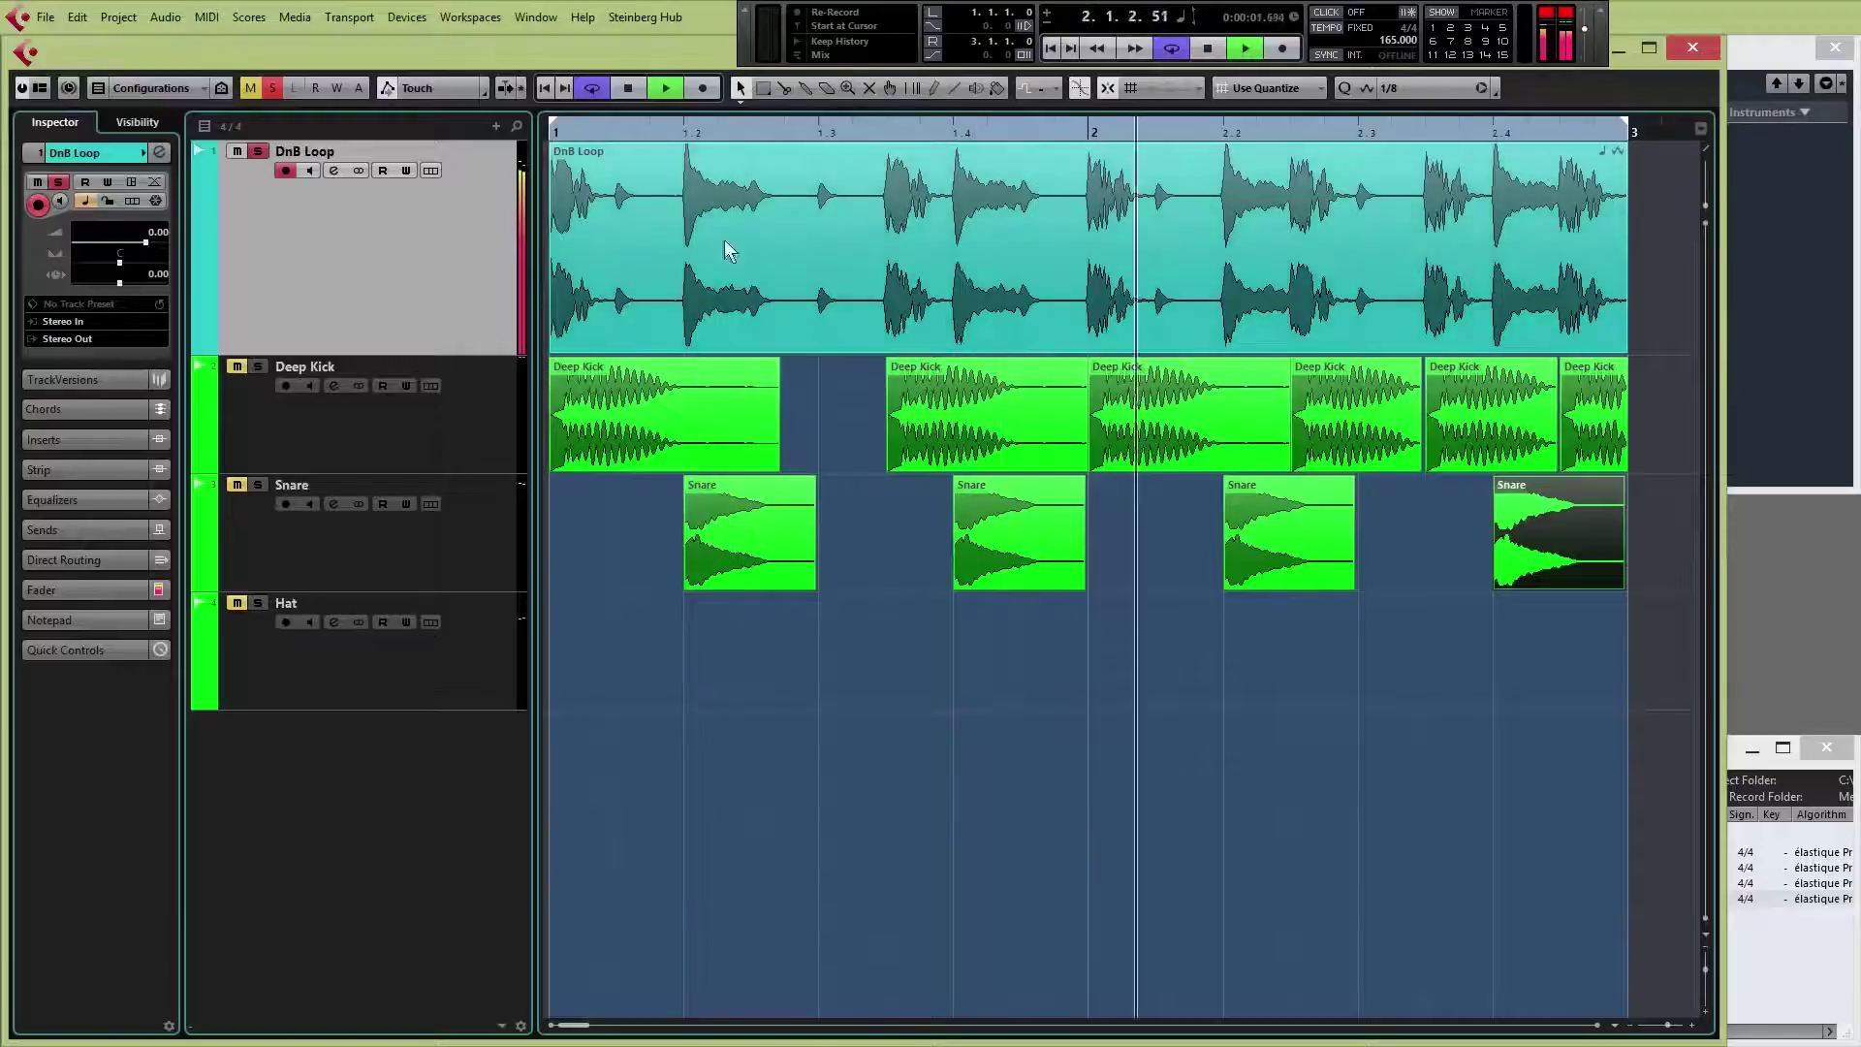
pyautogui.click(258, 152)
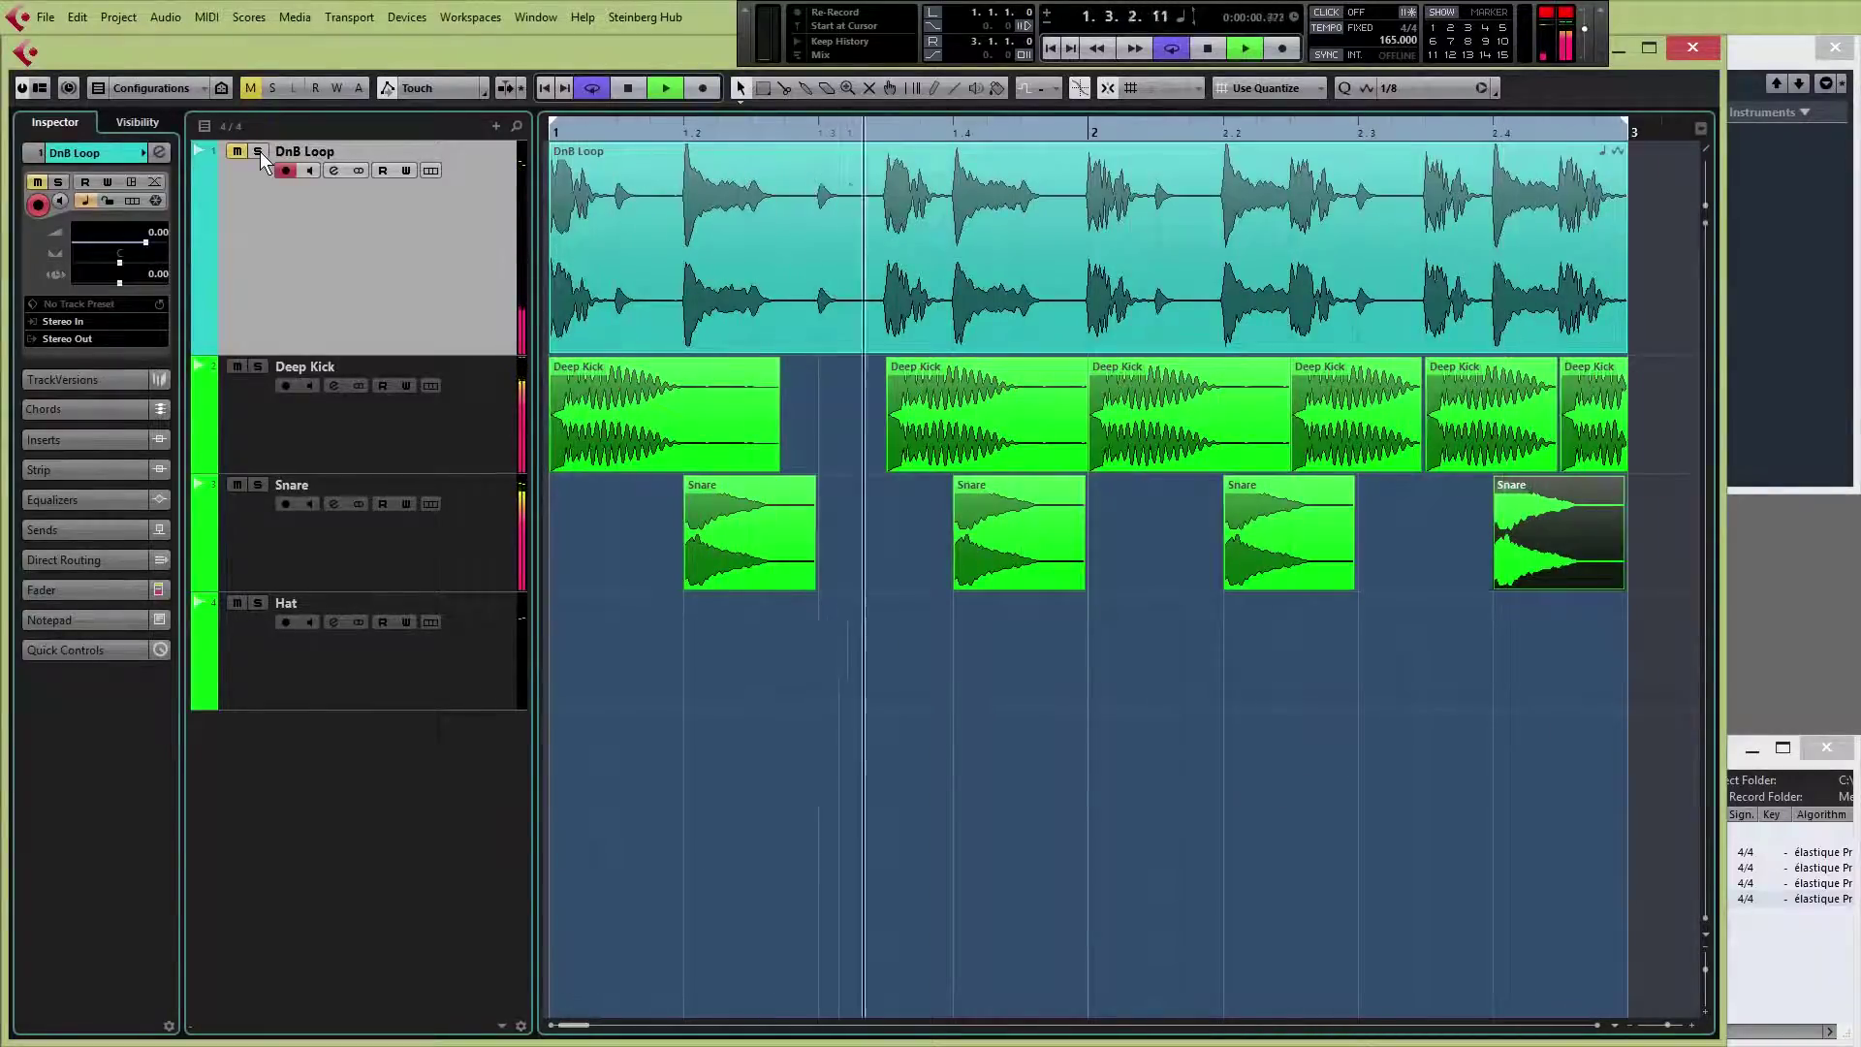
pyautogui.click(259, 153)
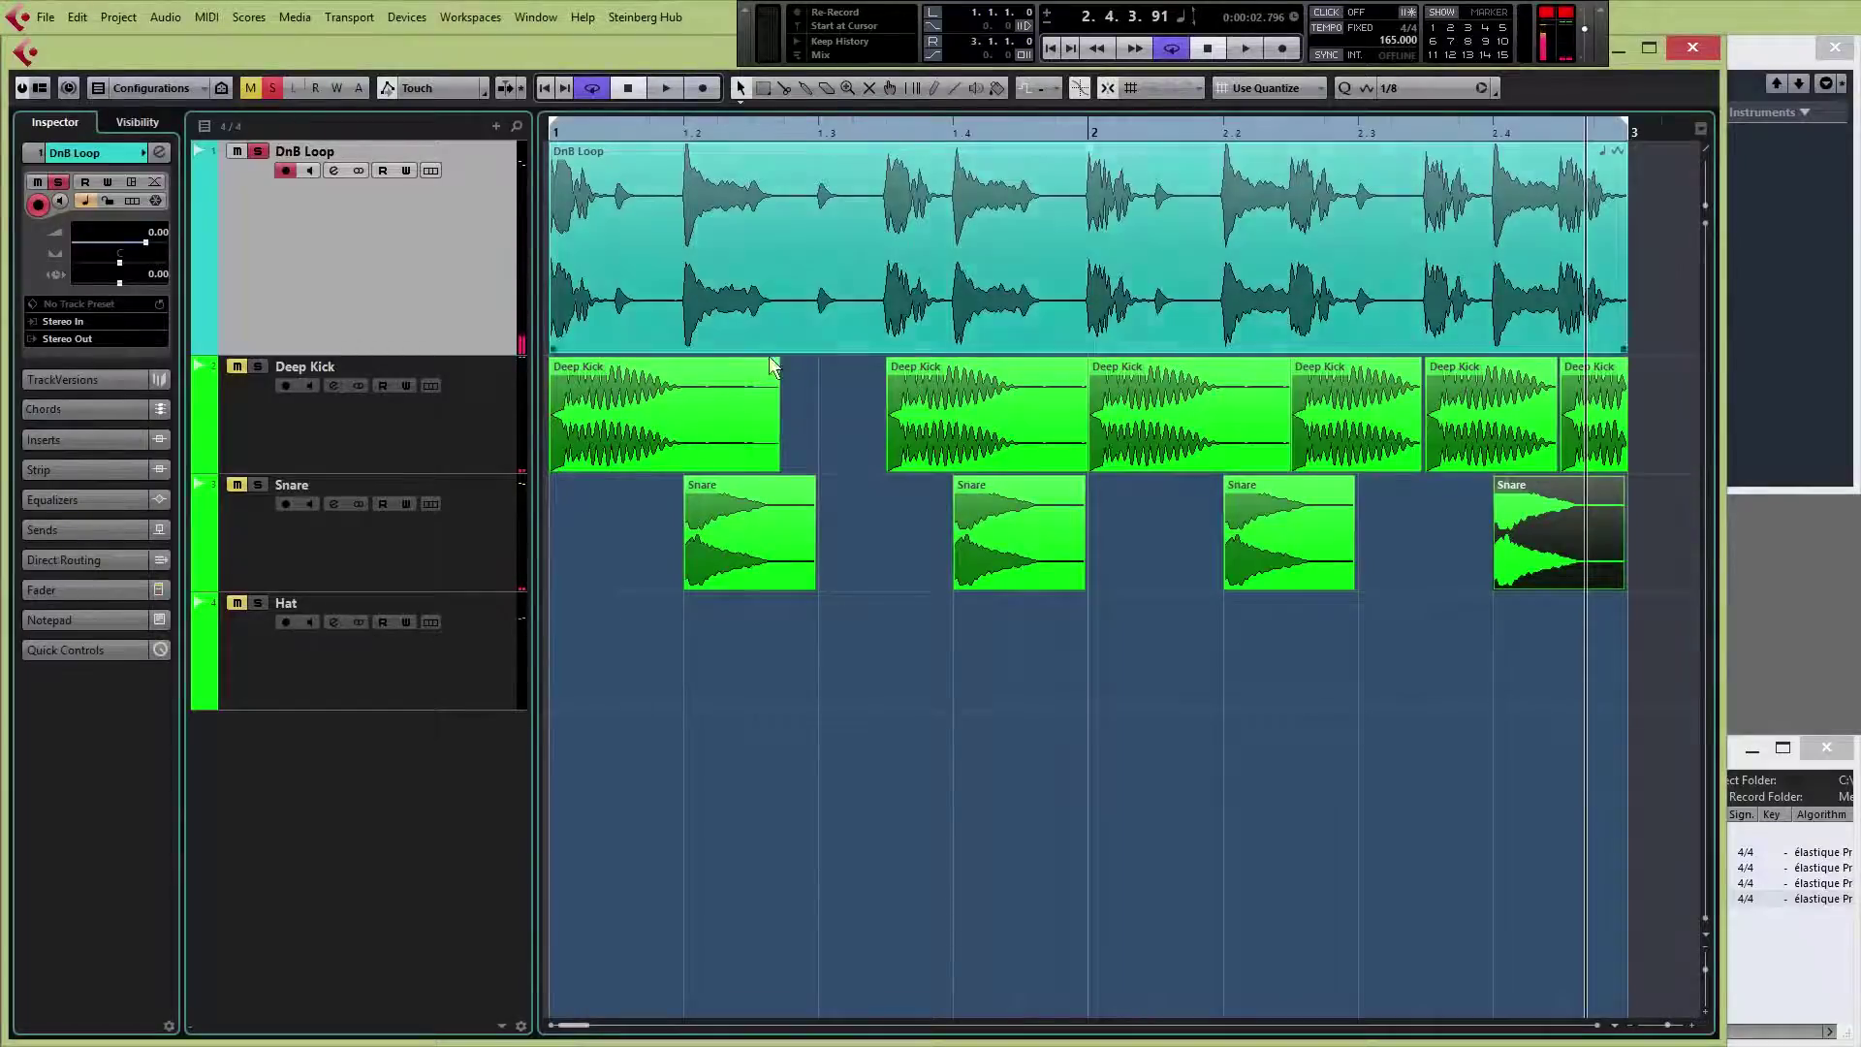
pyautogui.click(549, 137)
pyautogui.press('space')
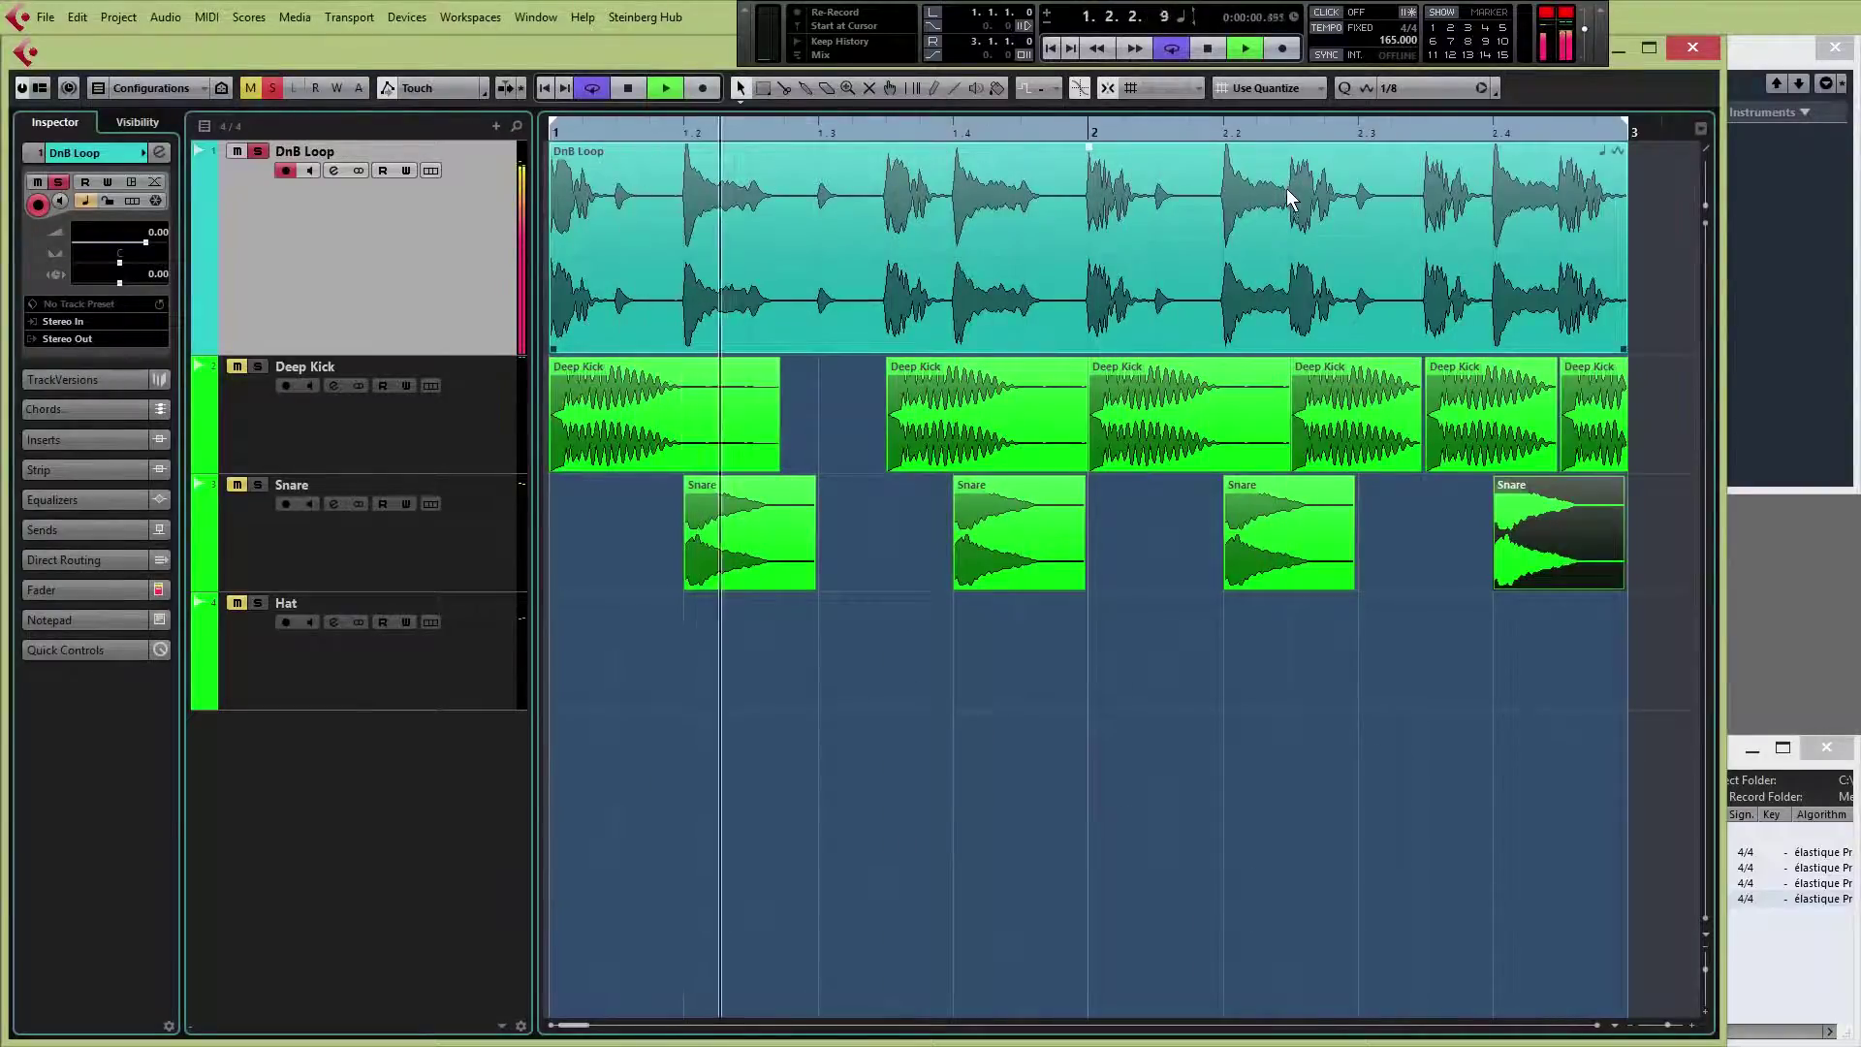
pyautogui.press('space')
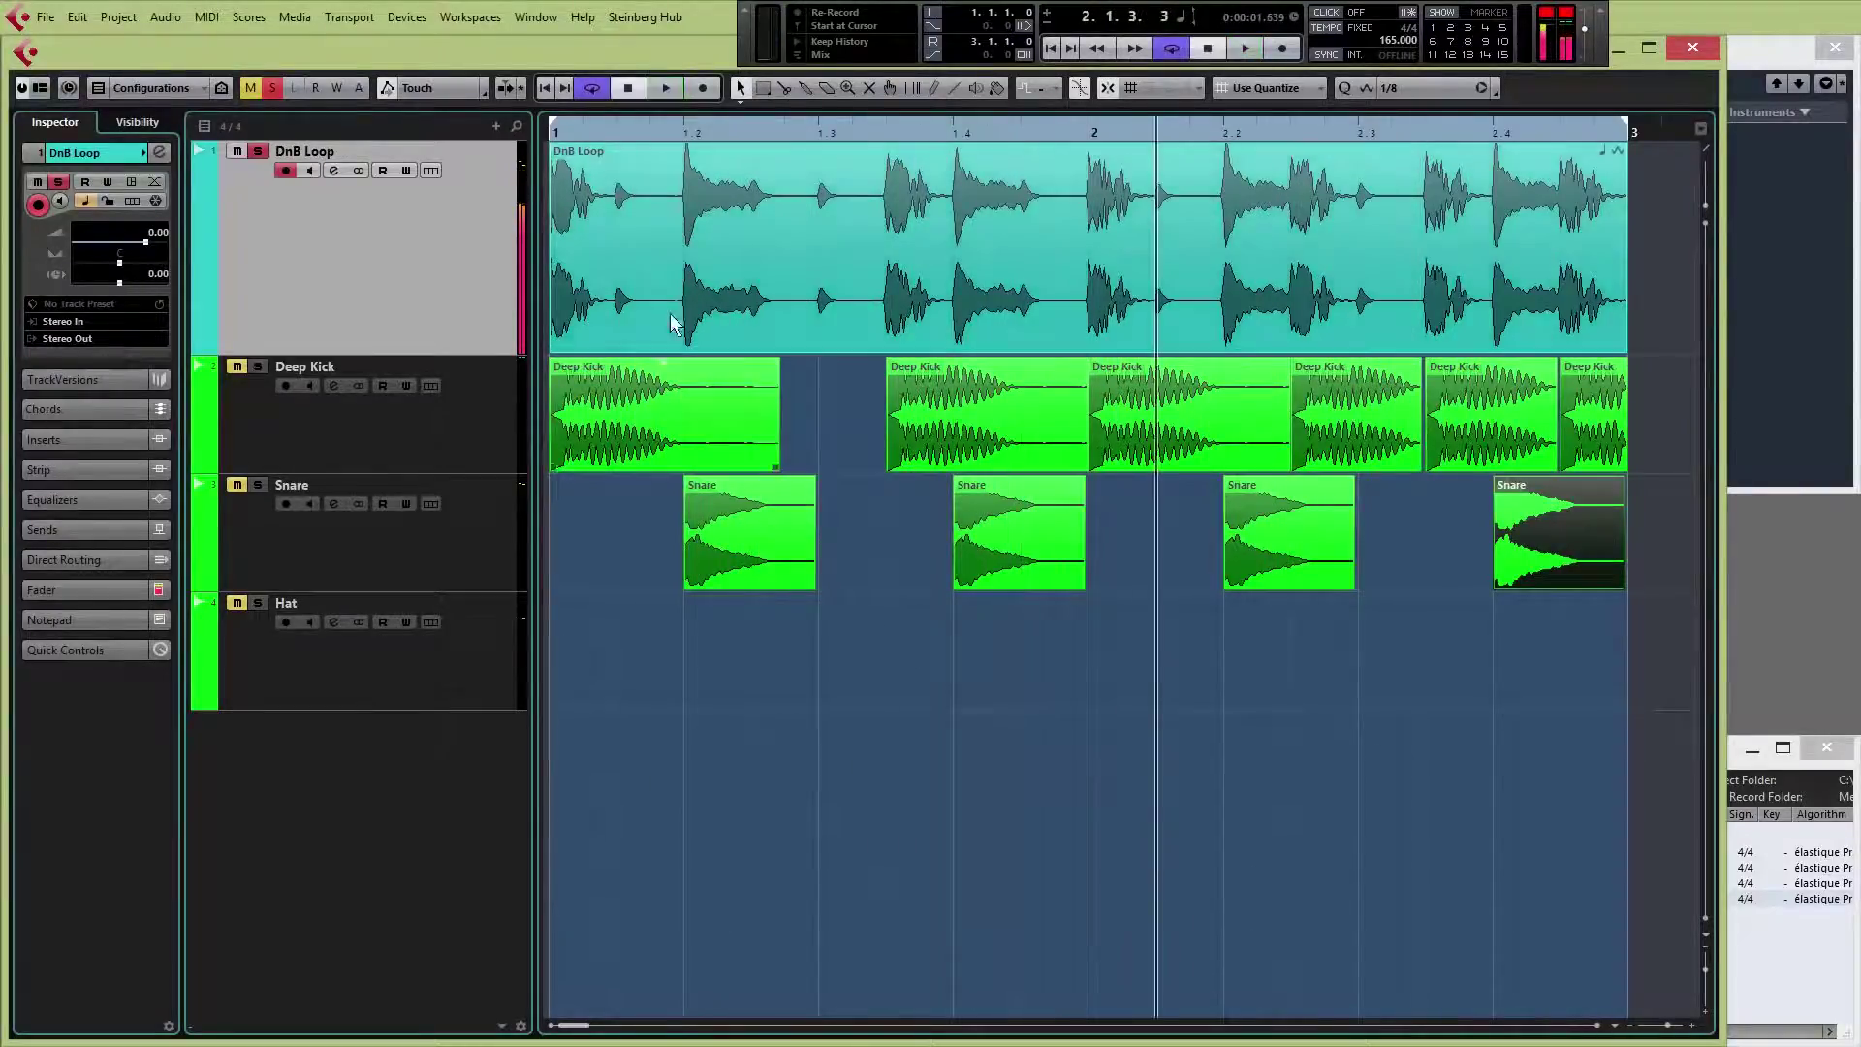
# - Place the Hat sample from the Pool at bar 1 on the Hat track and raise the event's volume
pyautogui.click(1770, 984)
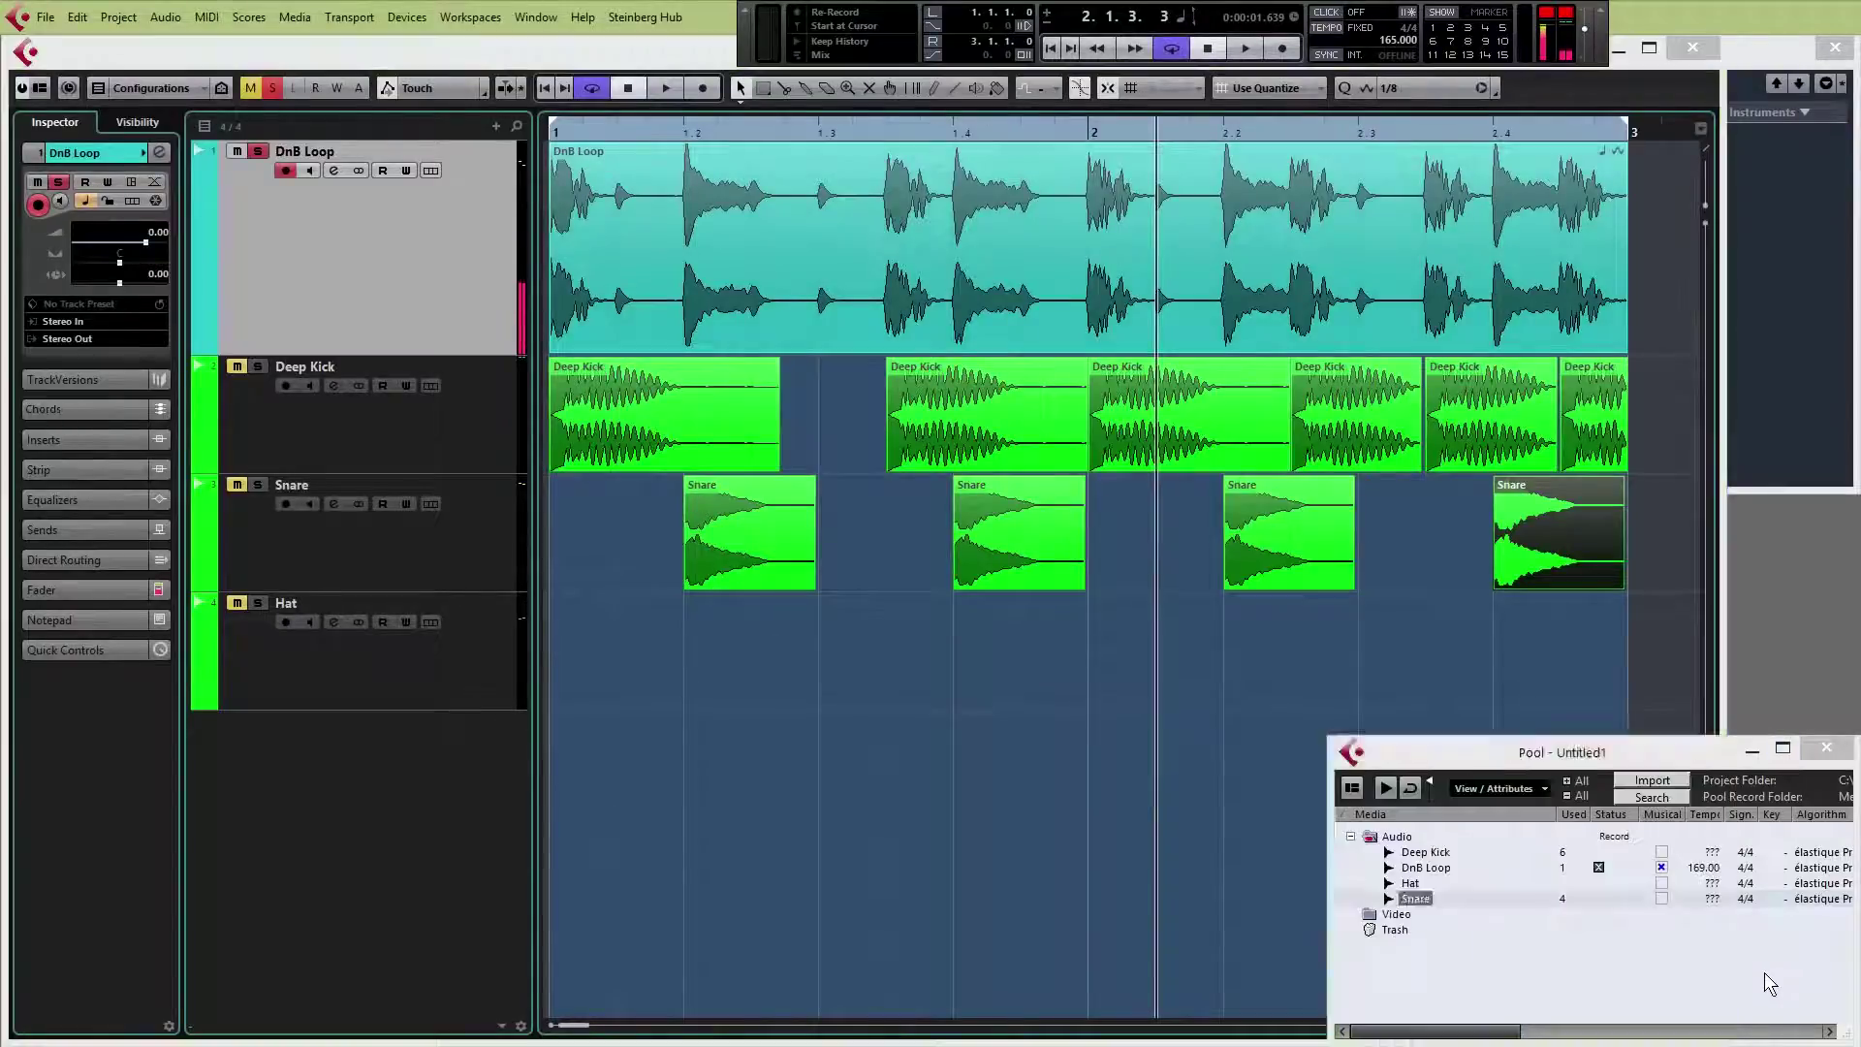
pyautogui.moveTo(1410, 883); pyautogui.dragTo(582, 668)
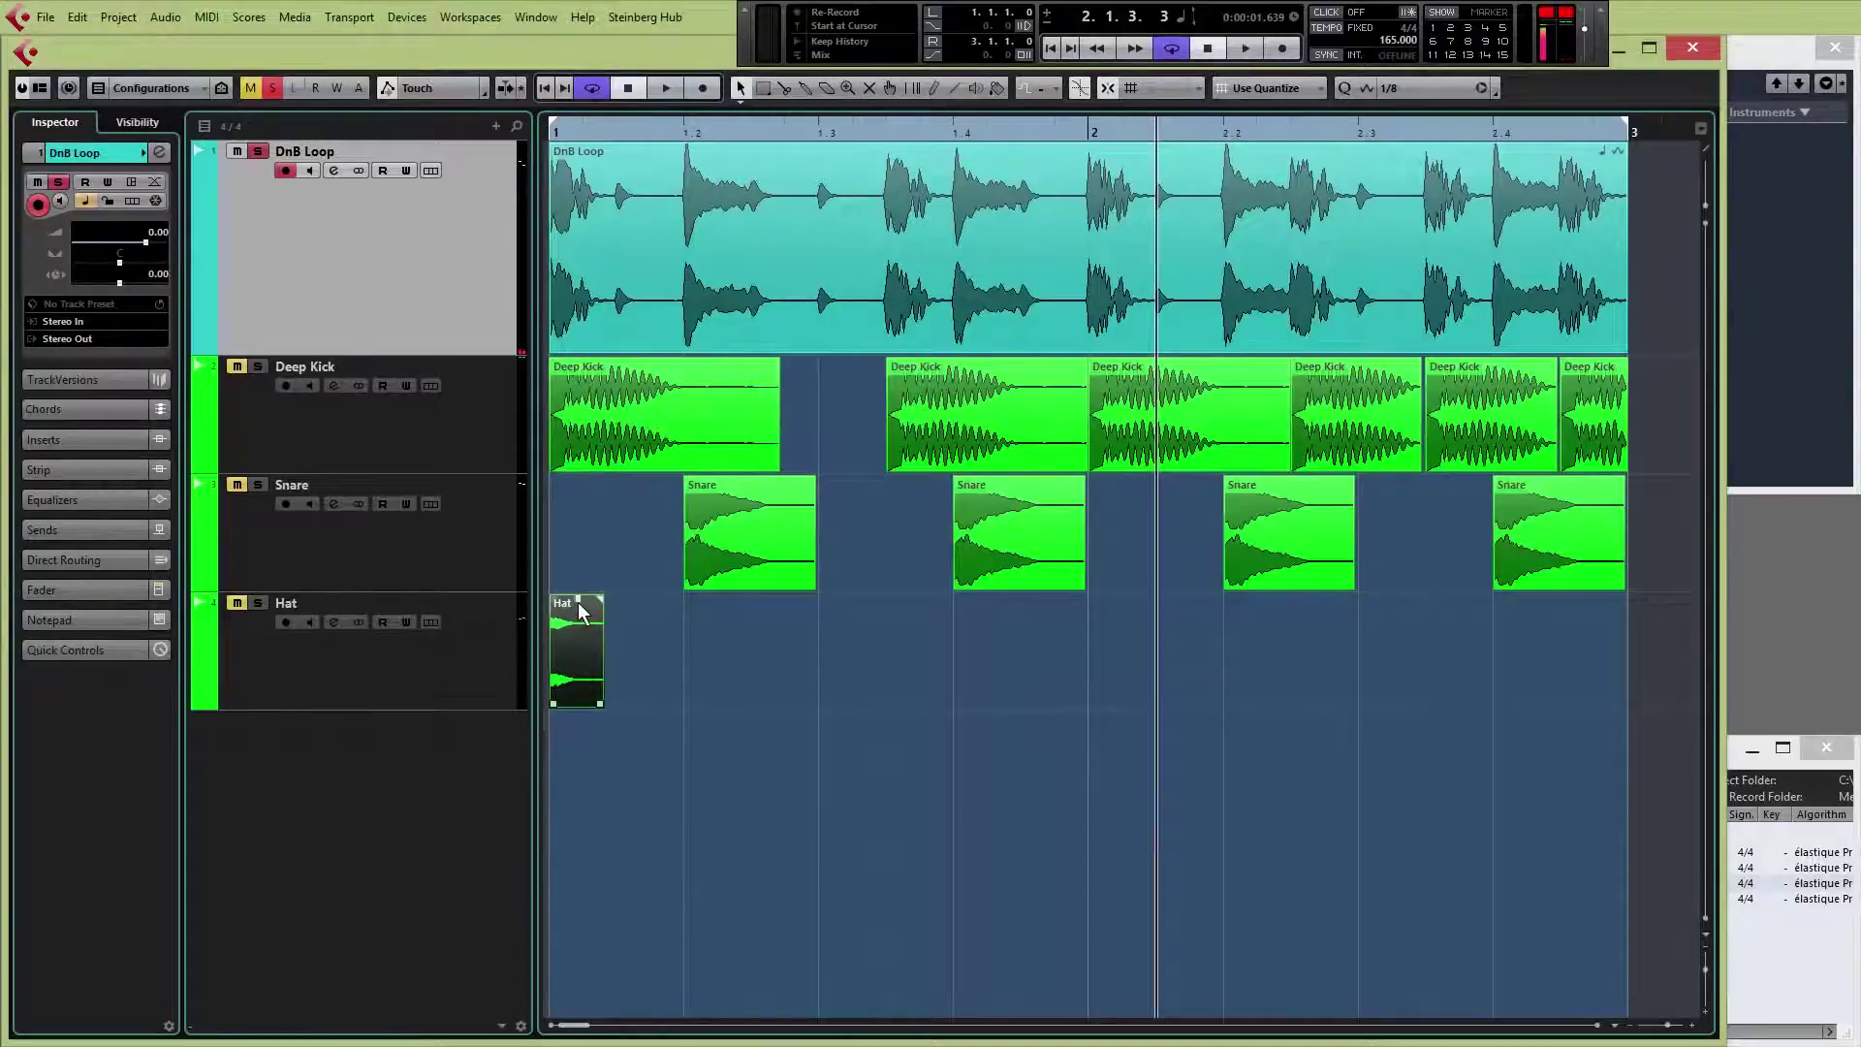
pyautogui.moveTo(577, 600); pyautogui.dragTo(590, 433)
# - Copy the Hat event onto every eighth note through the end of bar 2, duplicating the copies in groups
pyautogui.moveTo(579, 658); pyautogui.dragTo(640, 665)
pyautogui.moveTo(841, 675); pyautogui.dragTo(702, 649)
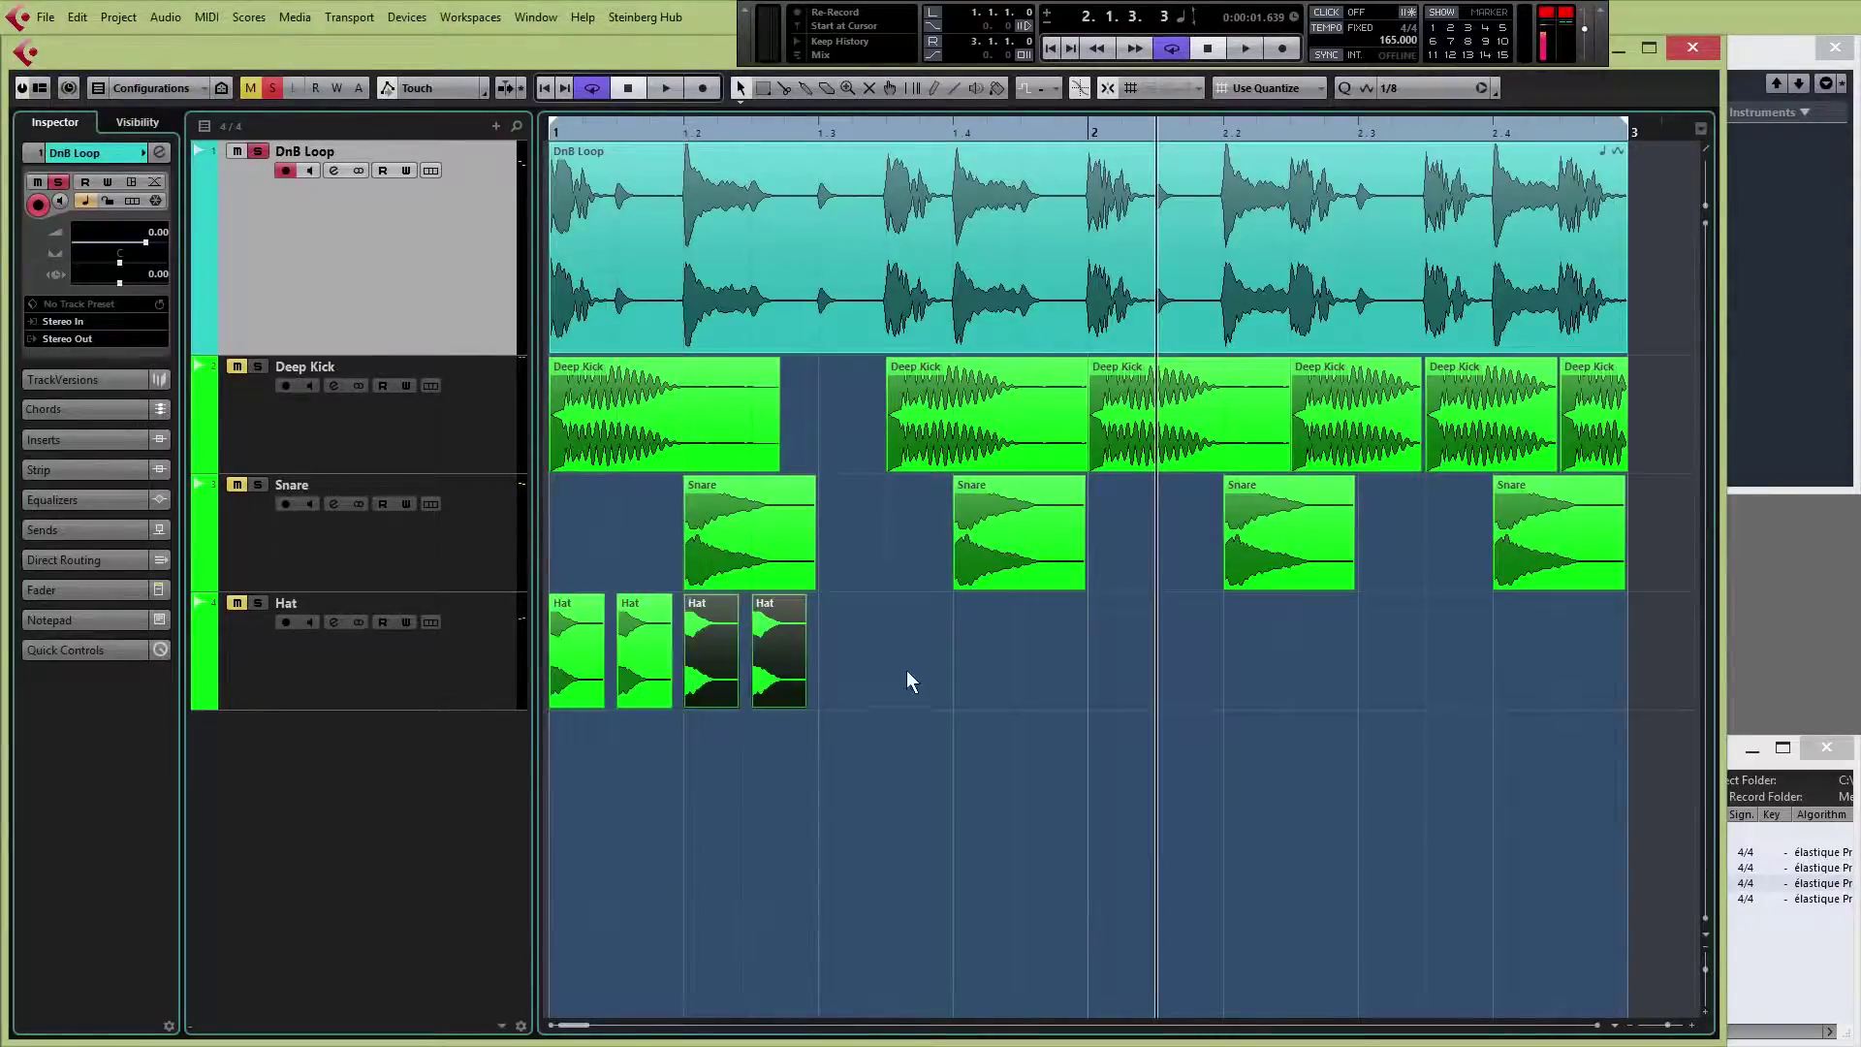
pyautogui.moveTo(912, 681)
pyautogui.mouseDown()
pyautogui.moveTo(615, 644)
pyautogui.moveTo(630, 656)
pyautogui.mouseUp()
pyautogui.moveTo(861, 648); pyautogui.dragTo(1394, 657)
# - Play the soloed DnB Loop from bar 1 and unsolo it to hear the kick, snare and hat pattern
pyautogui.press('Home')
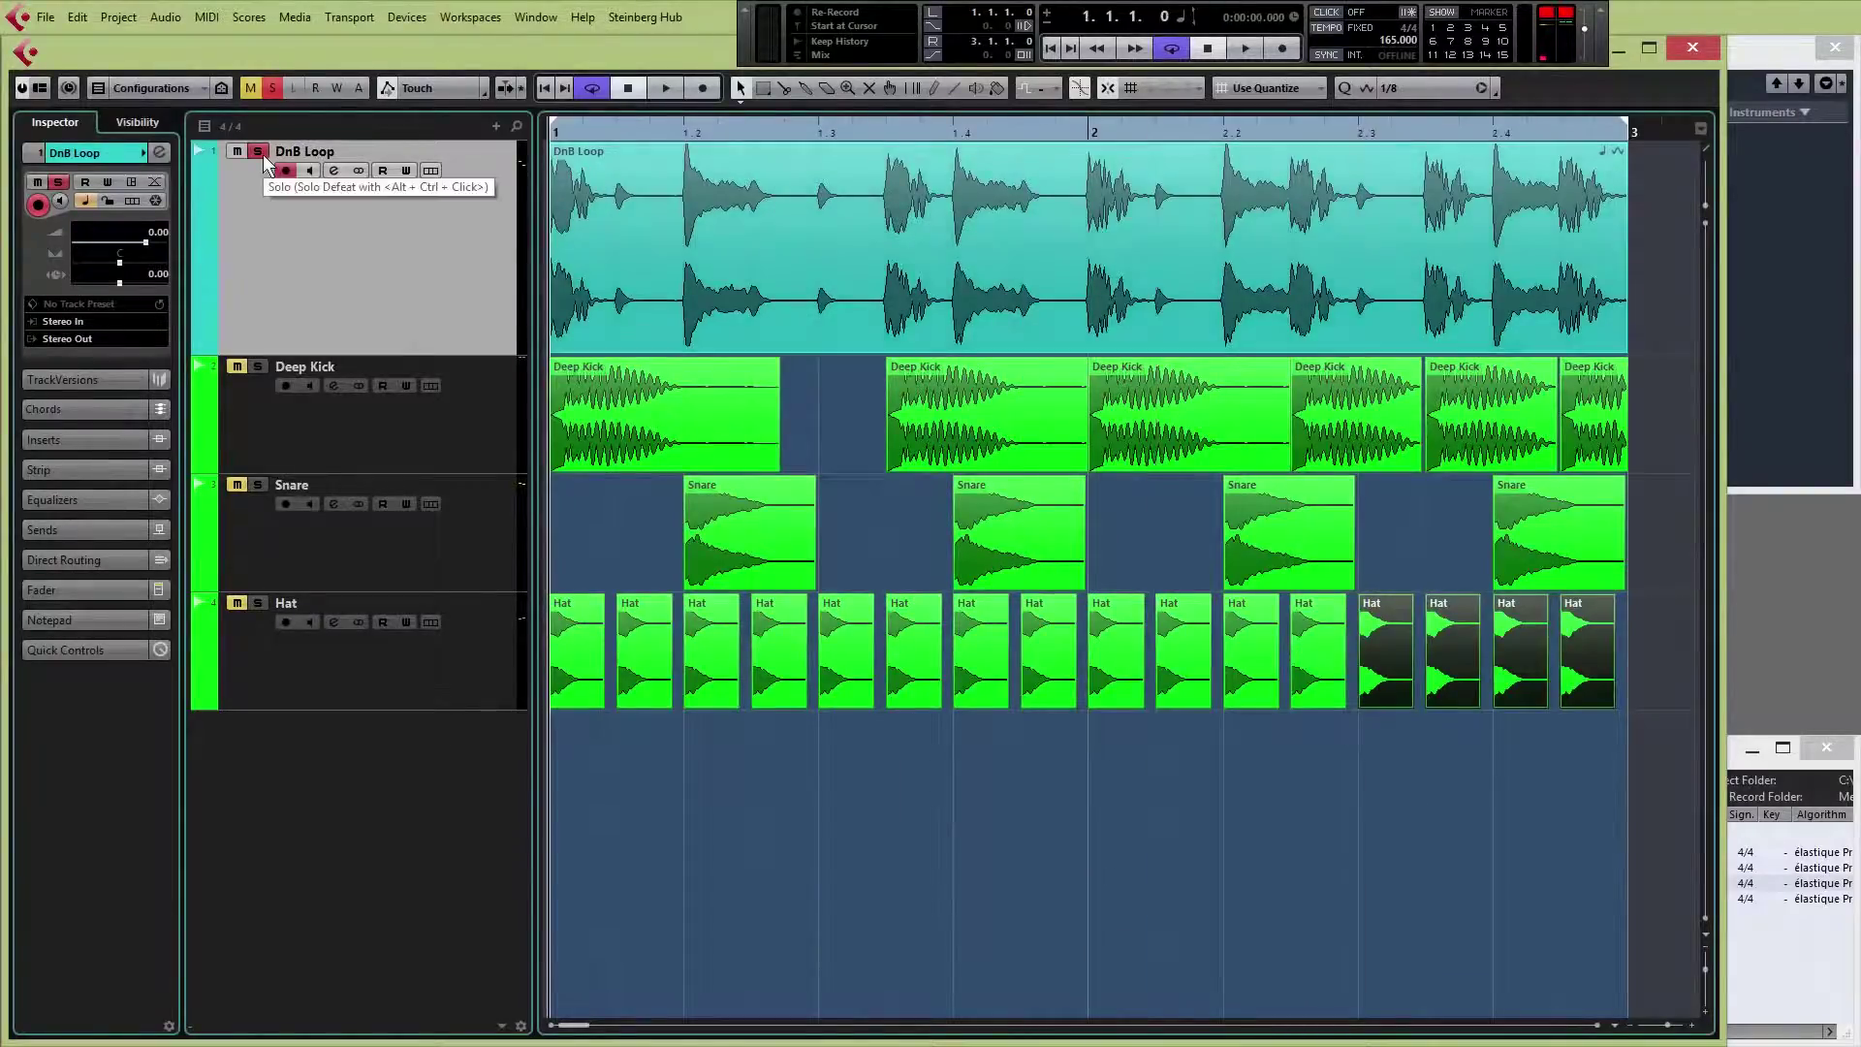
pyautogui.press('space')
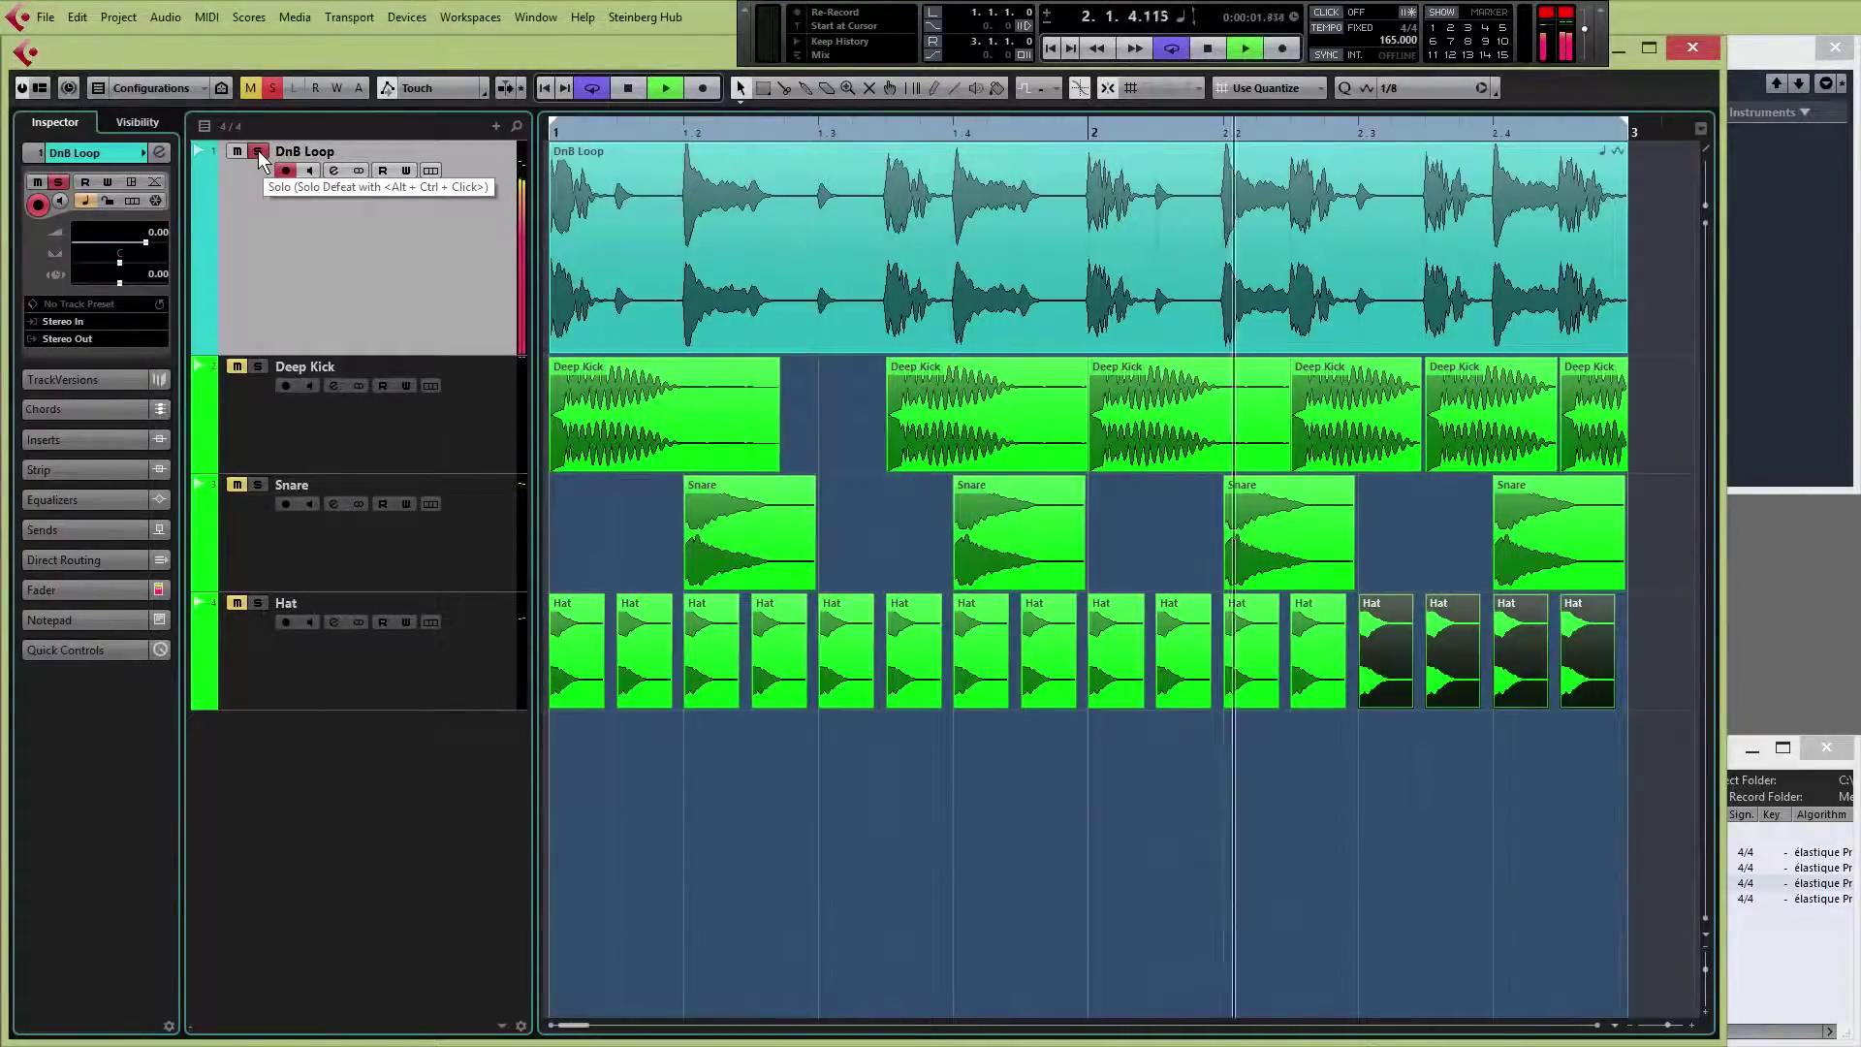
pyautogui.click(258, 152)
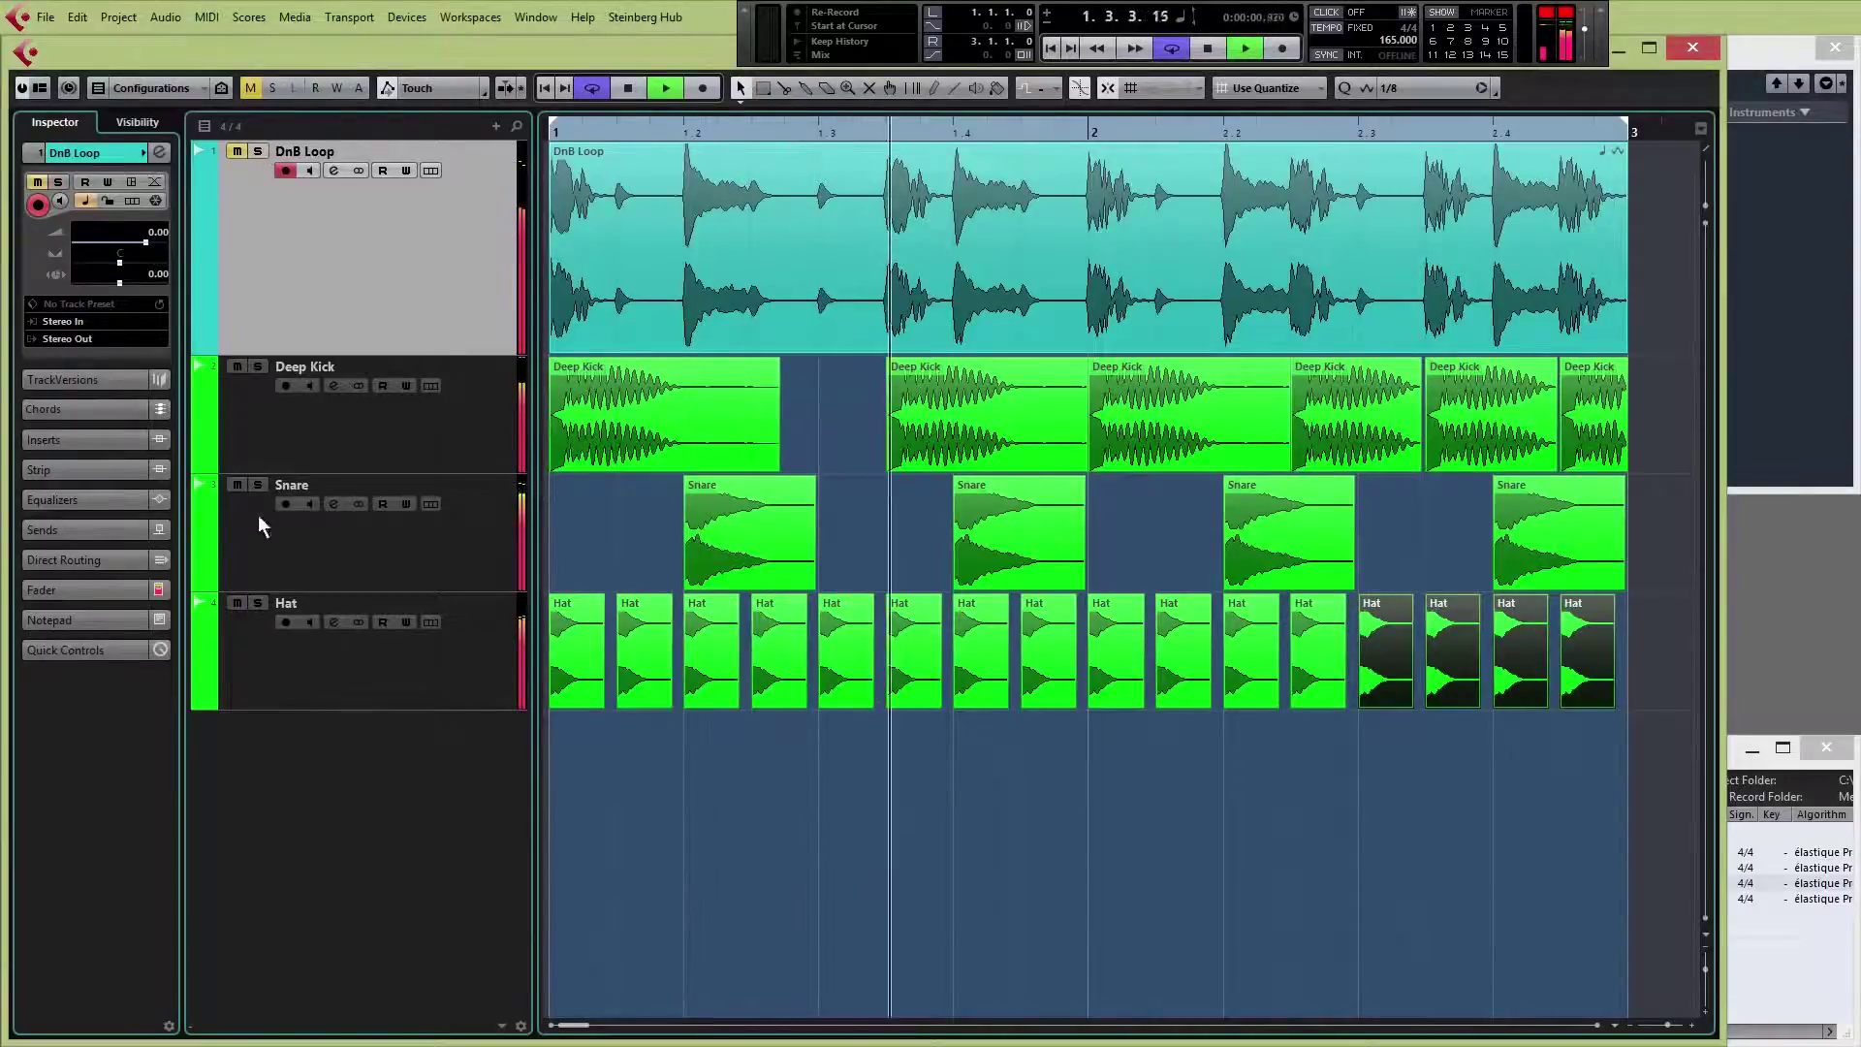
# - Lower the Hat track's volume to -3.35
pyautogui.click(284, 685)
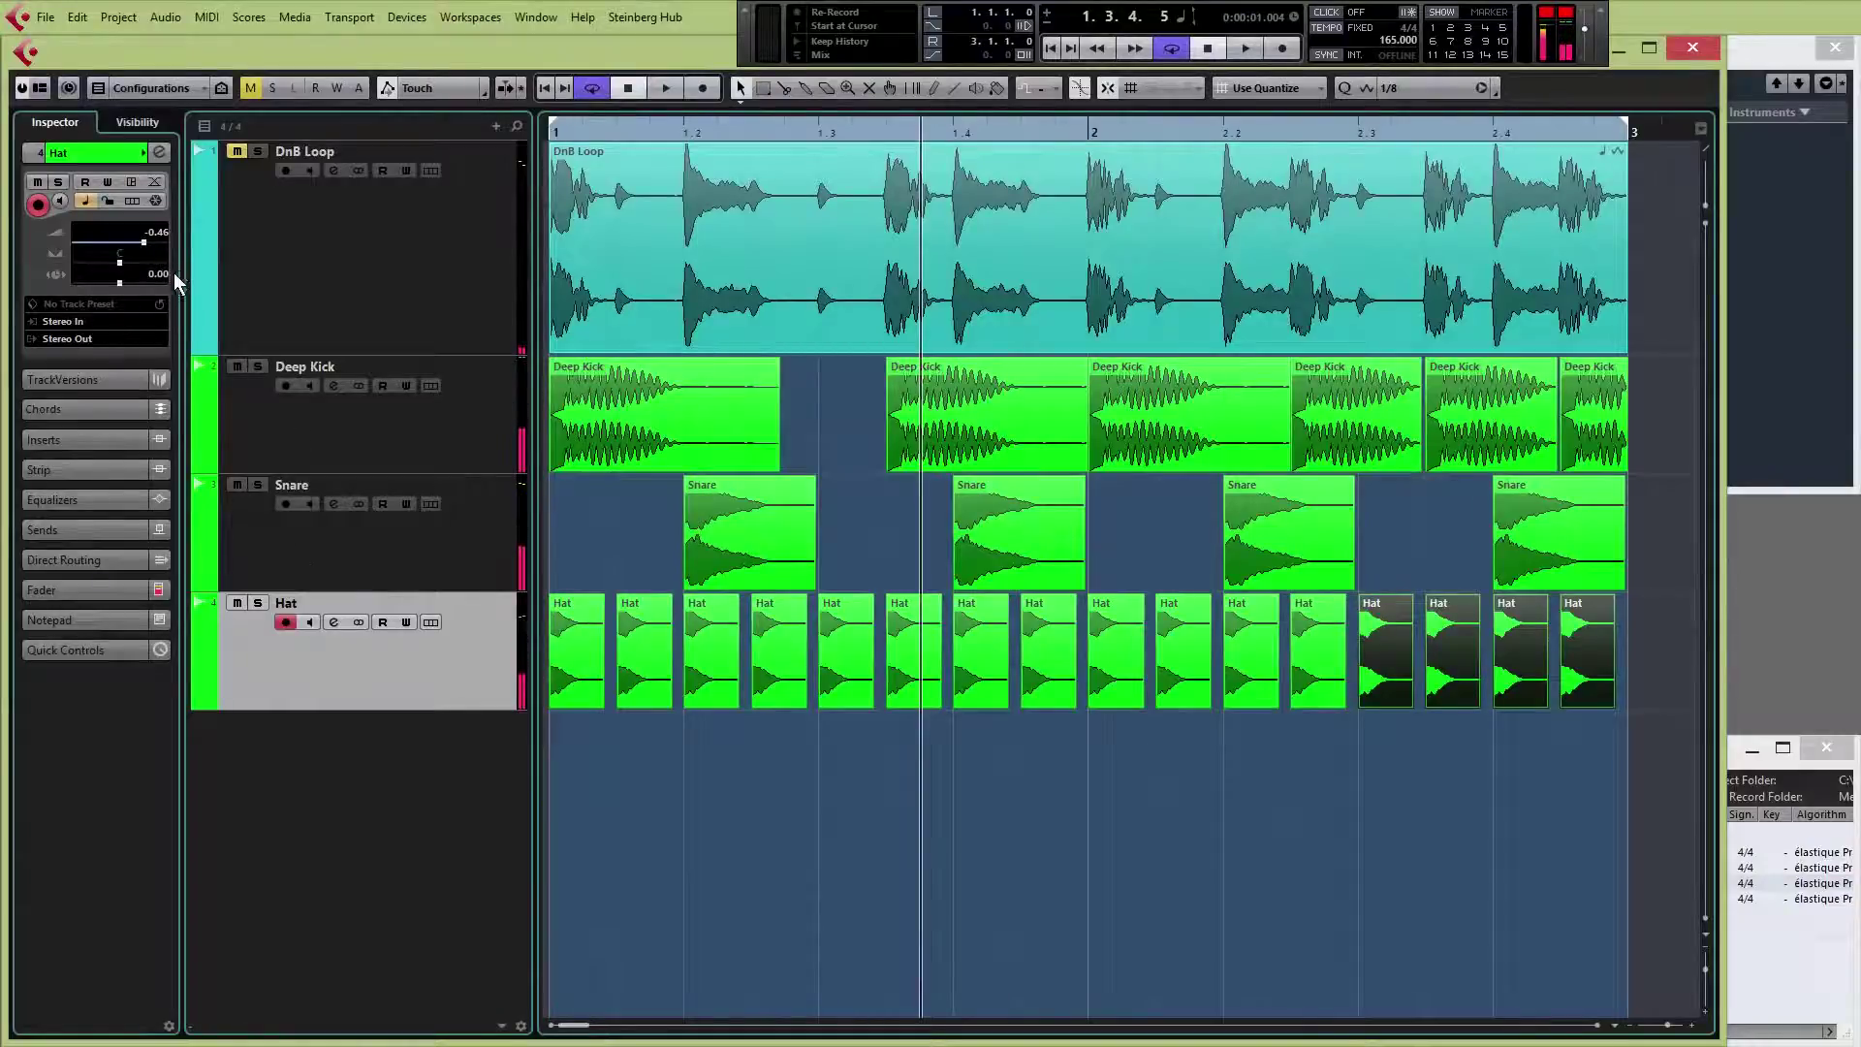
pyautogui.click(453, 547)
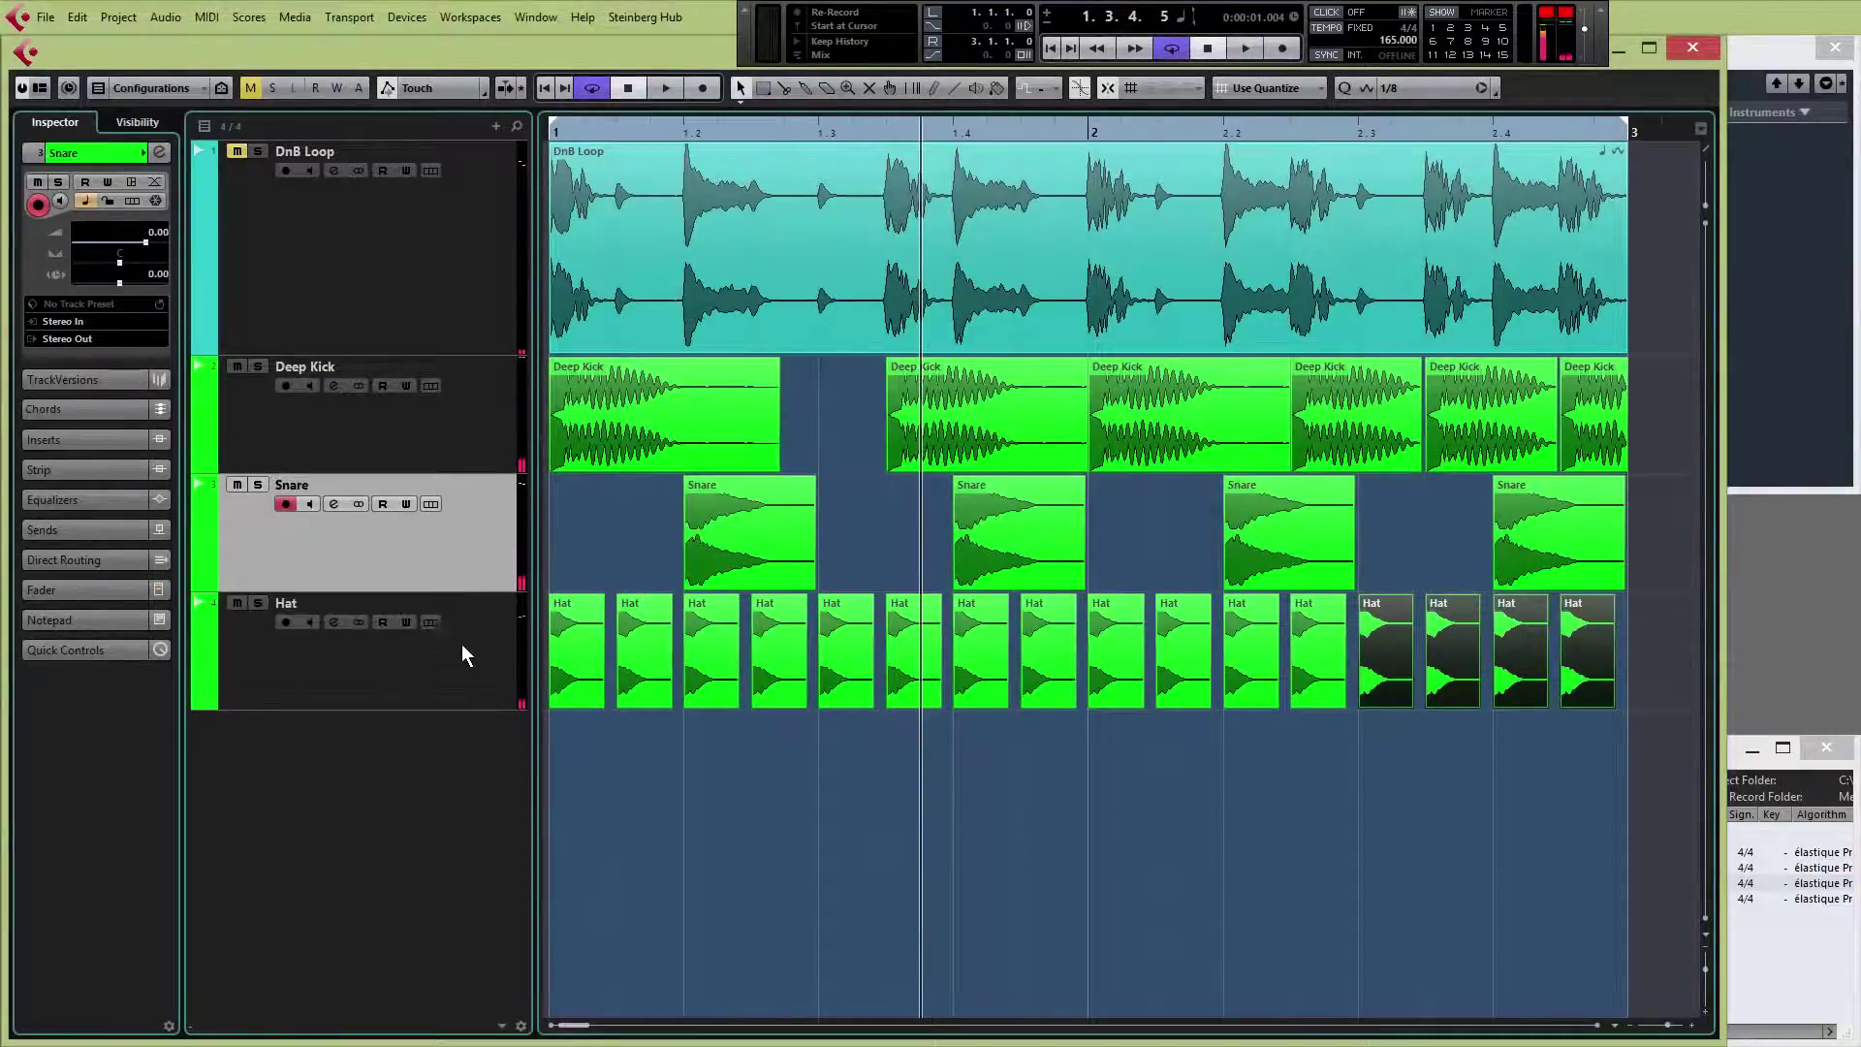
pyautogui.click(464, 665)
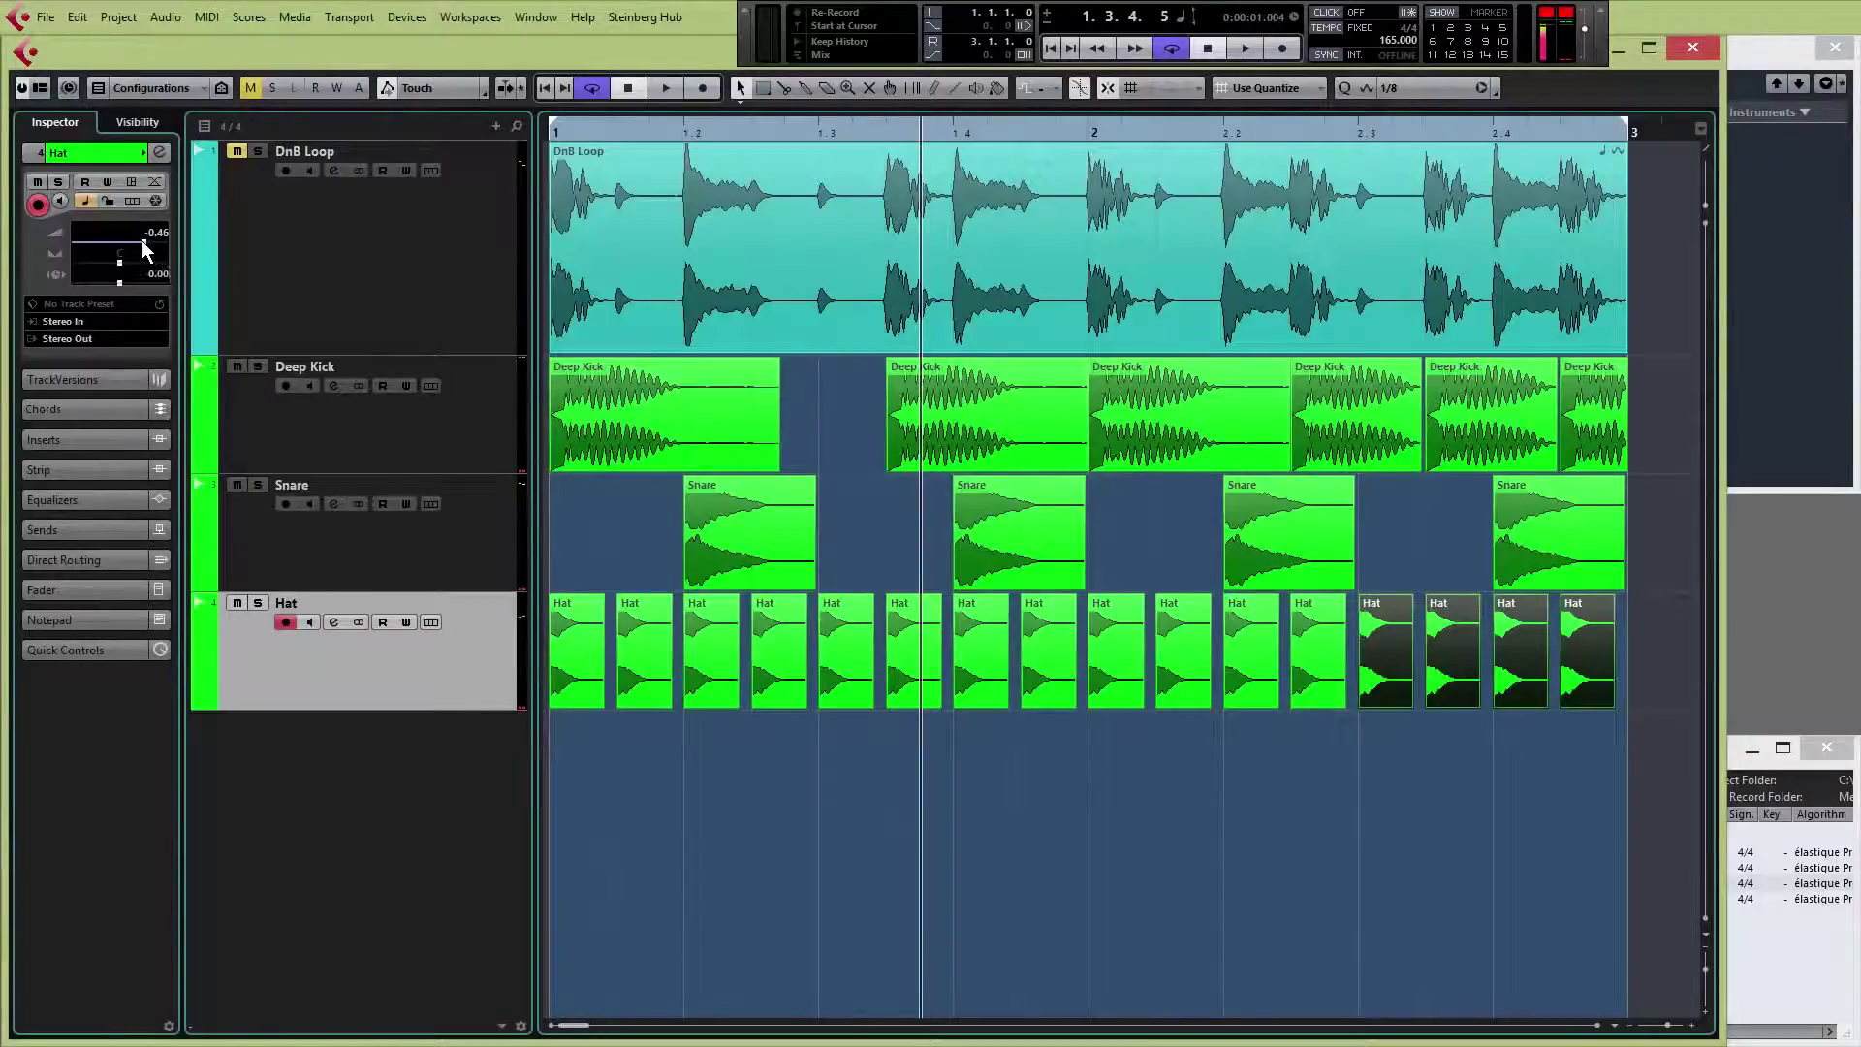
pyautogui.moveTo(141, 240); pyautogui.dragTo(108, 250)
# - Play back the rebalanced drum pattern and solo the DnB Loop track to compare the two
pyautogui.press('space')
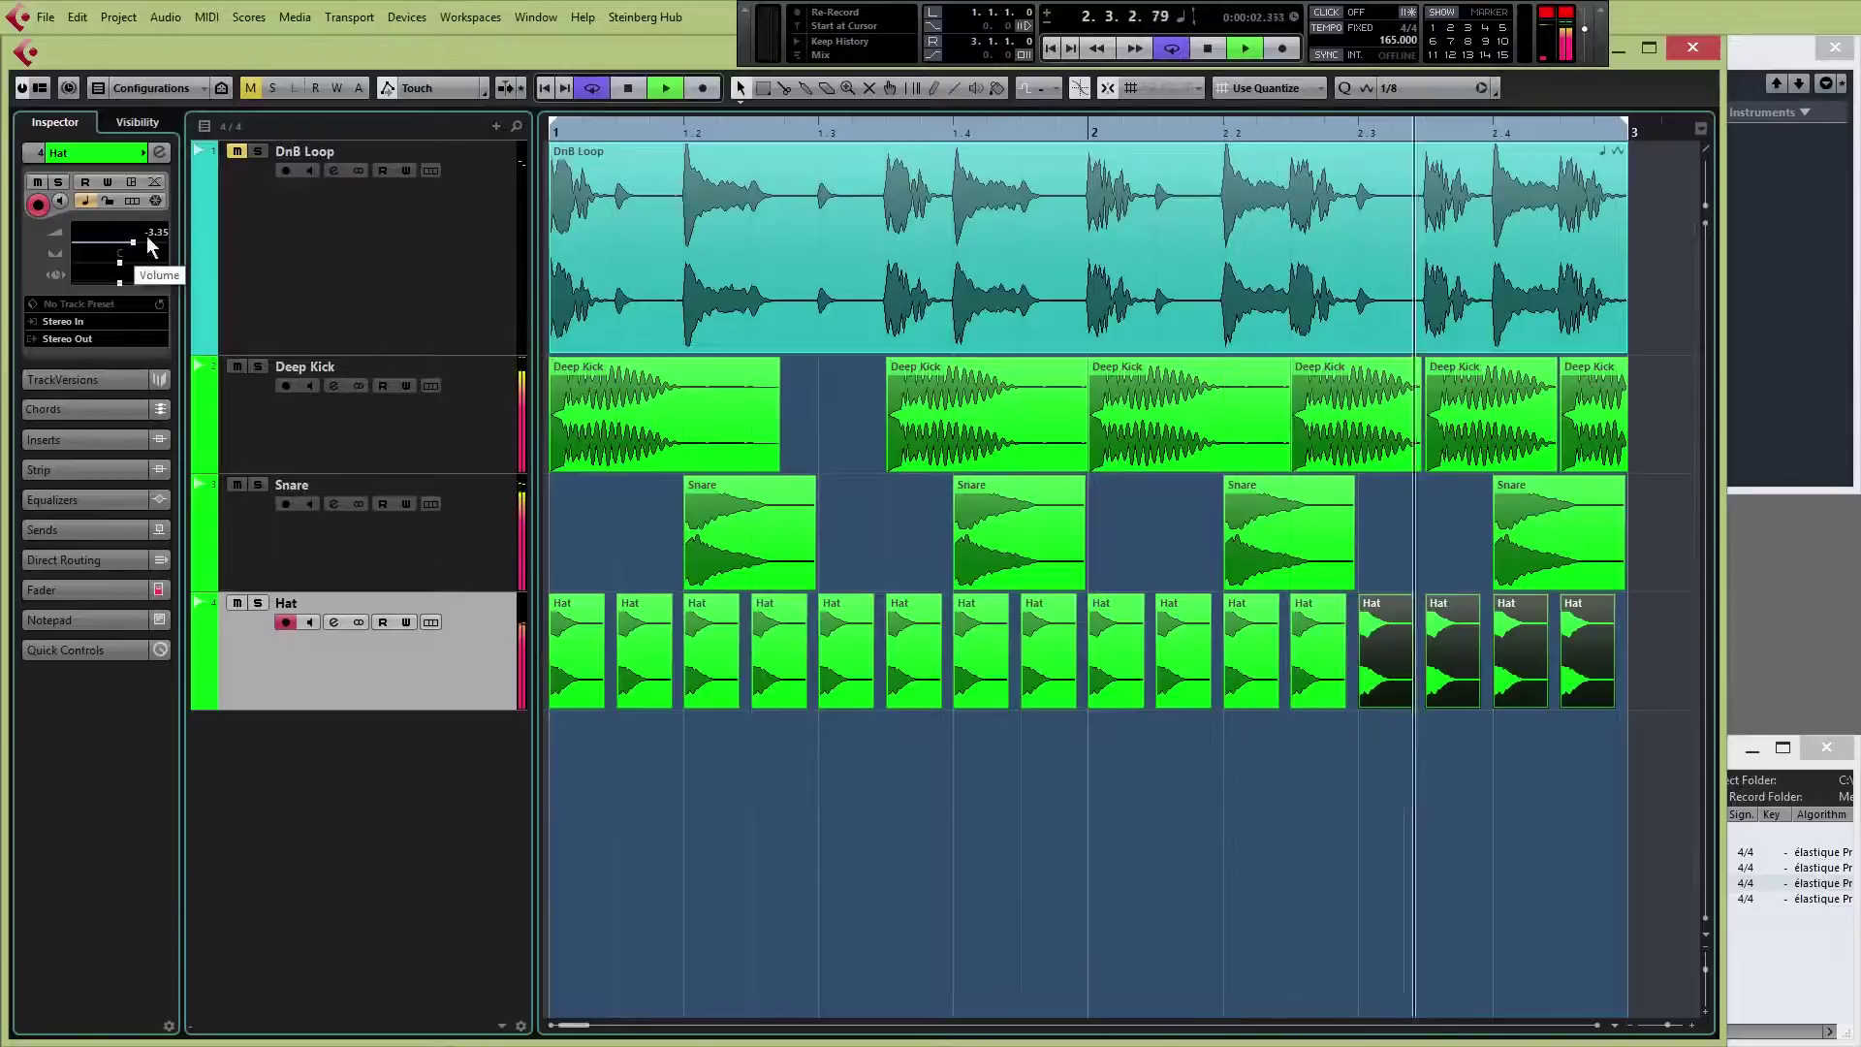
pyautogui.click(259, 152)
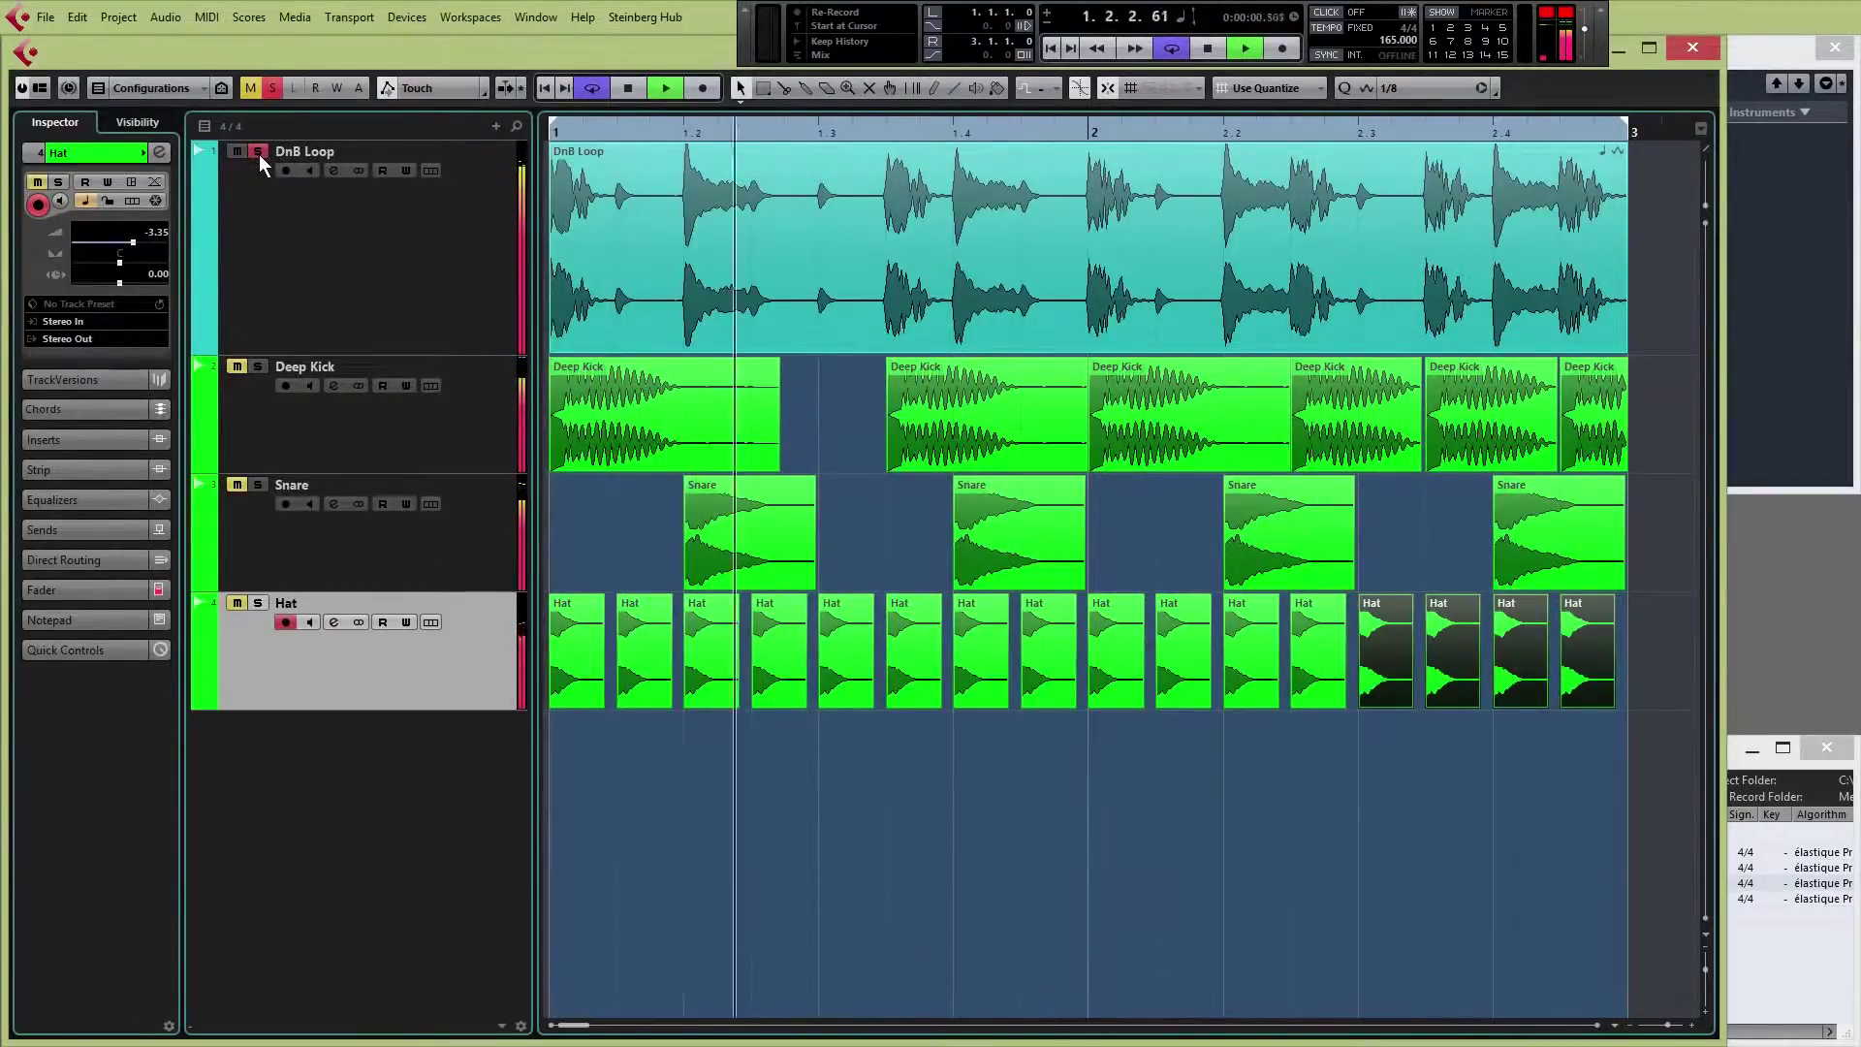